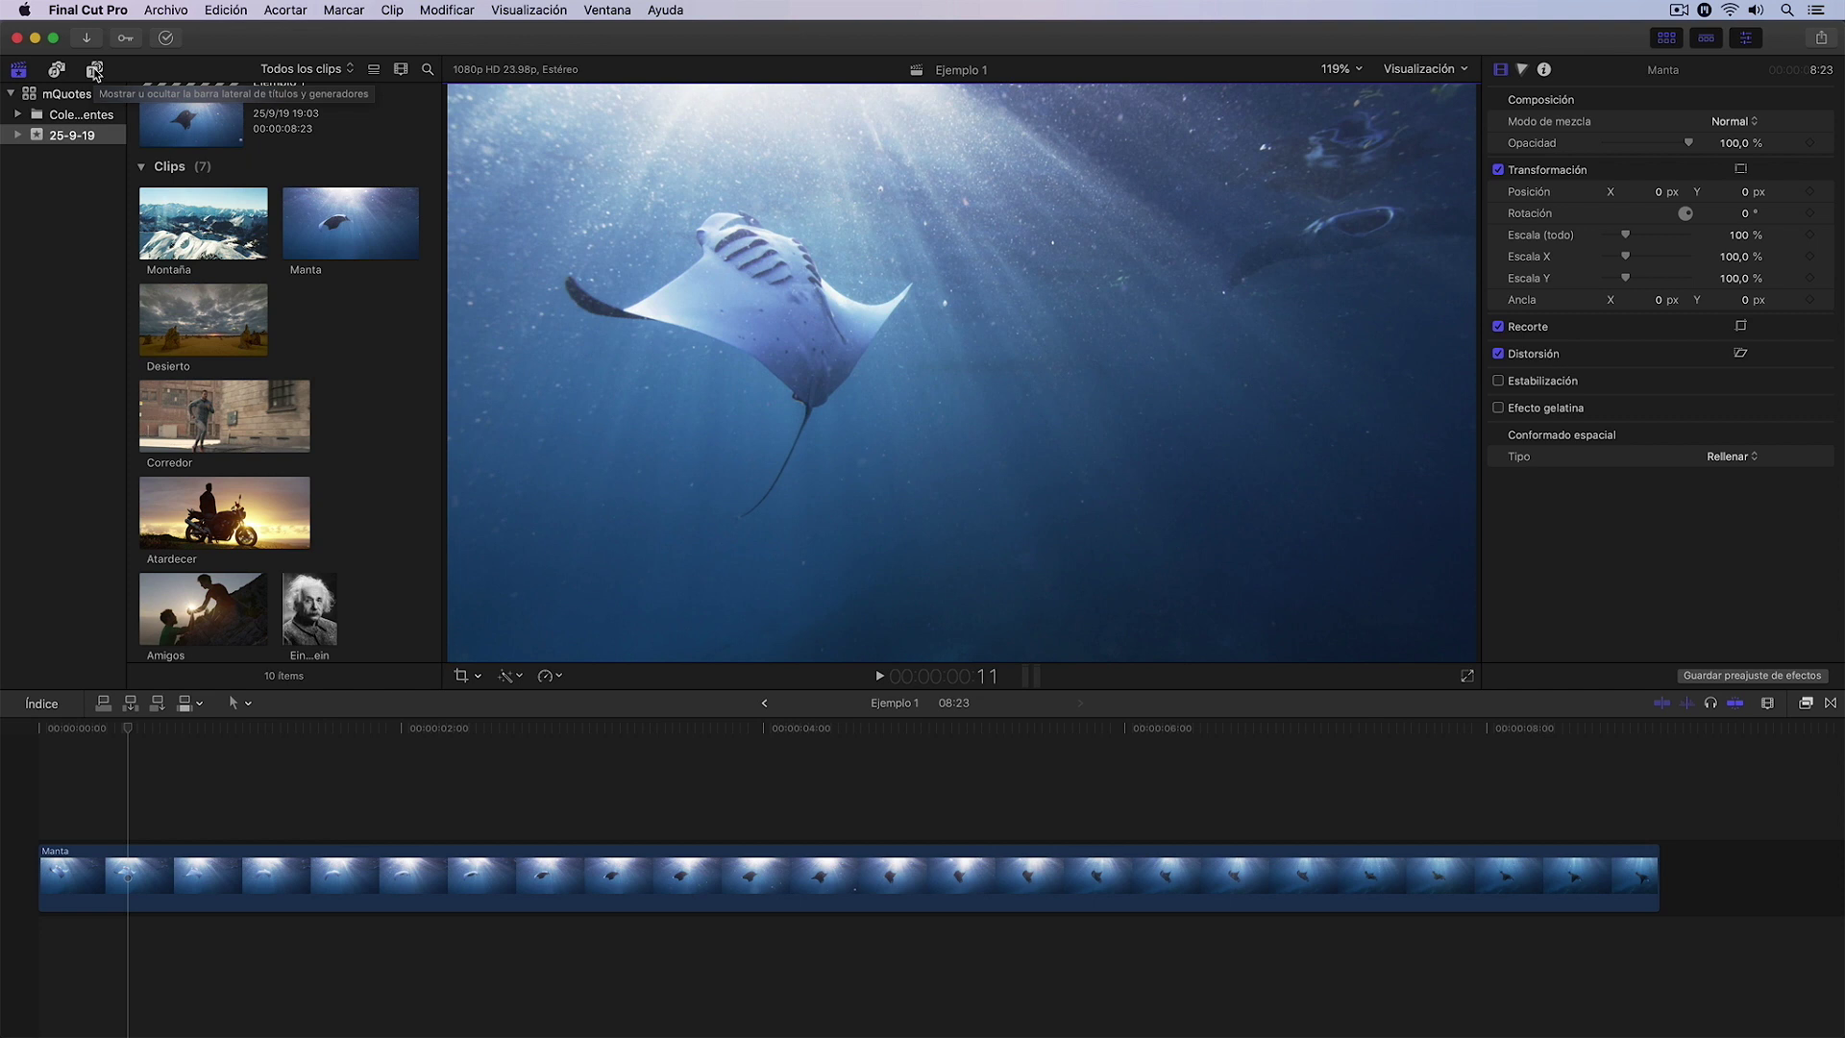
- Place the mQuote 07 title above the Manta clip and trim its end to 06:21
click(94, 71)
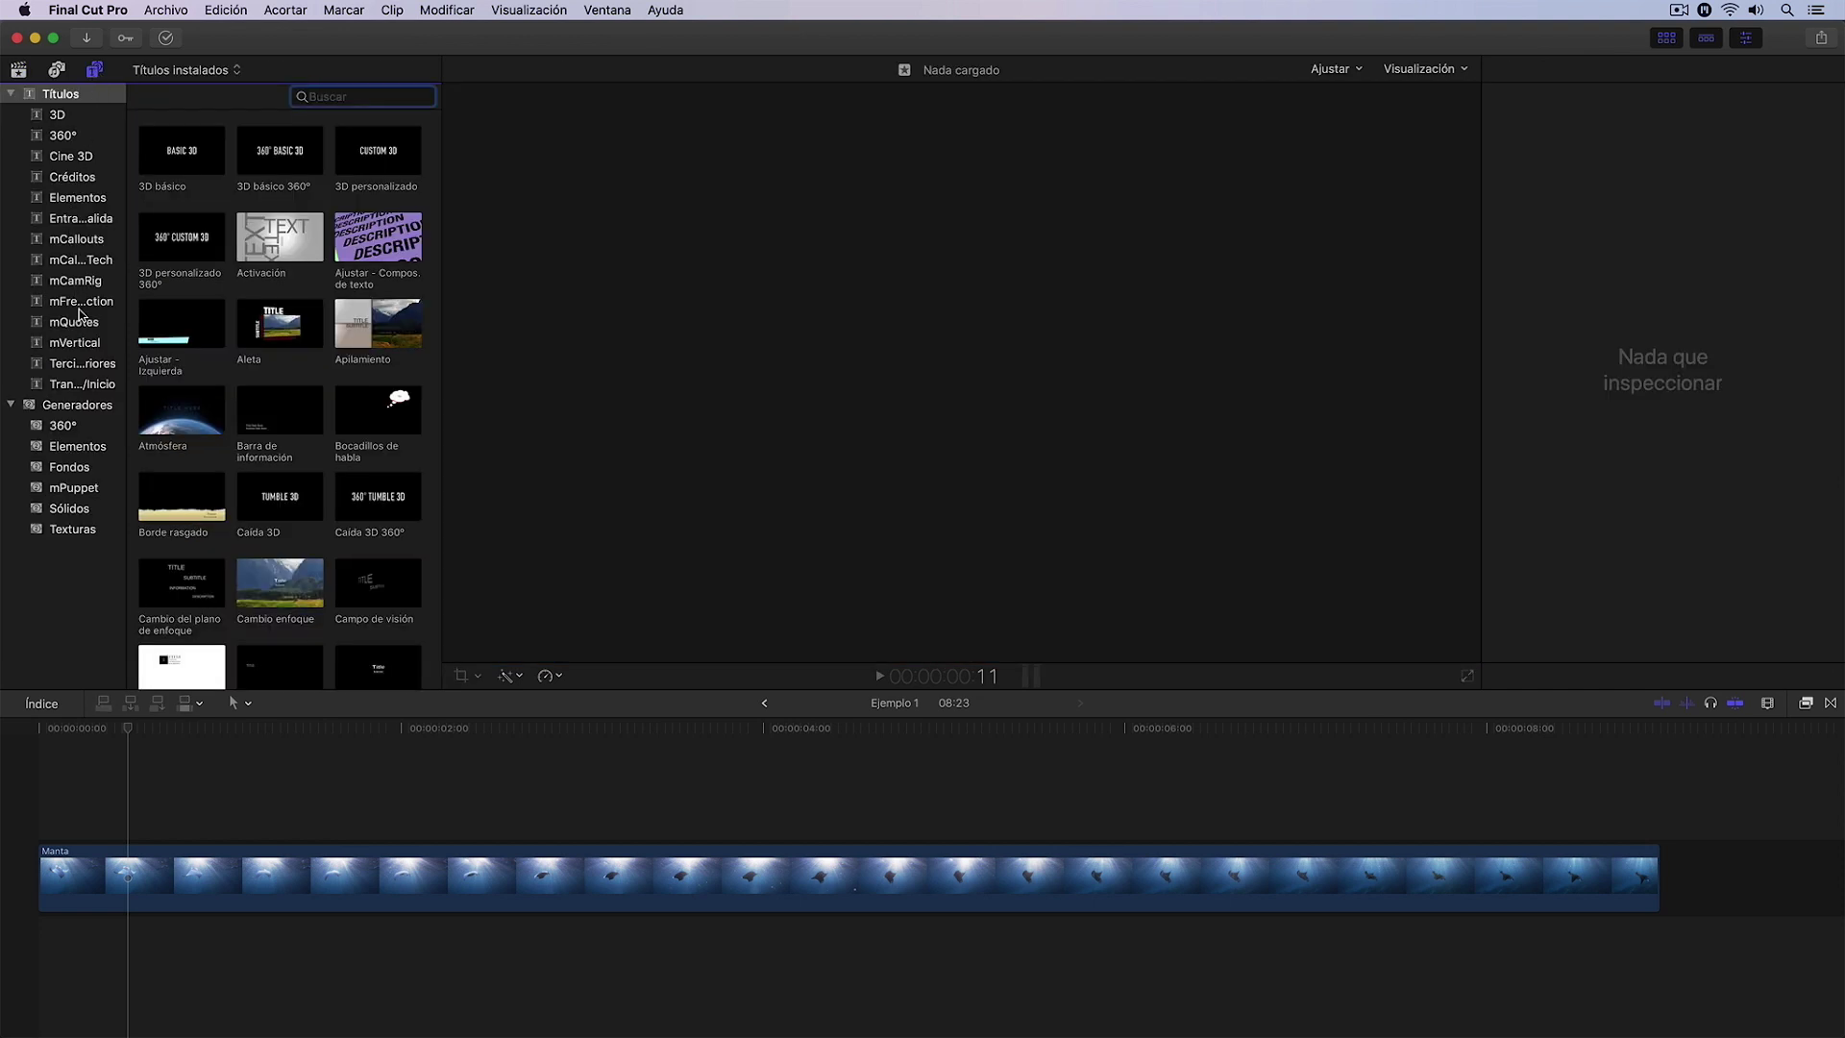
click(84, 324)
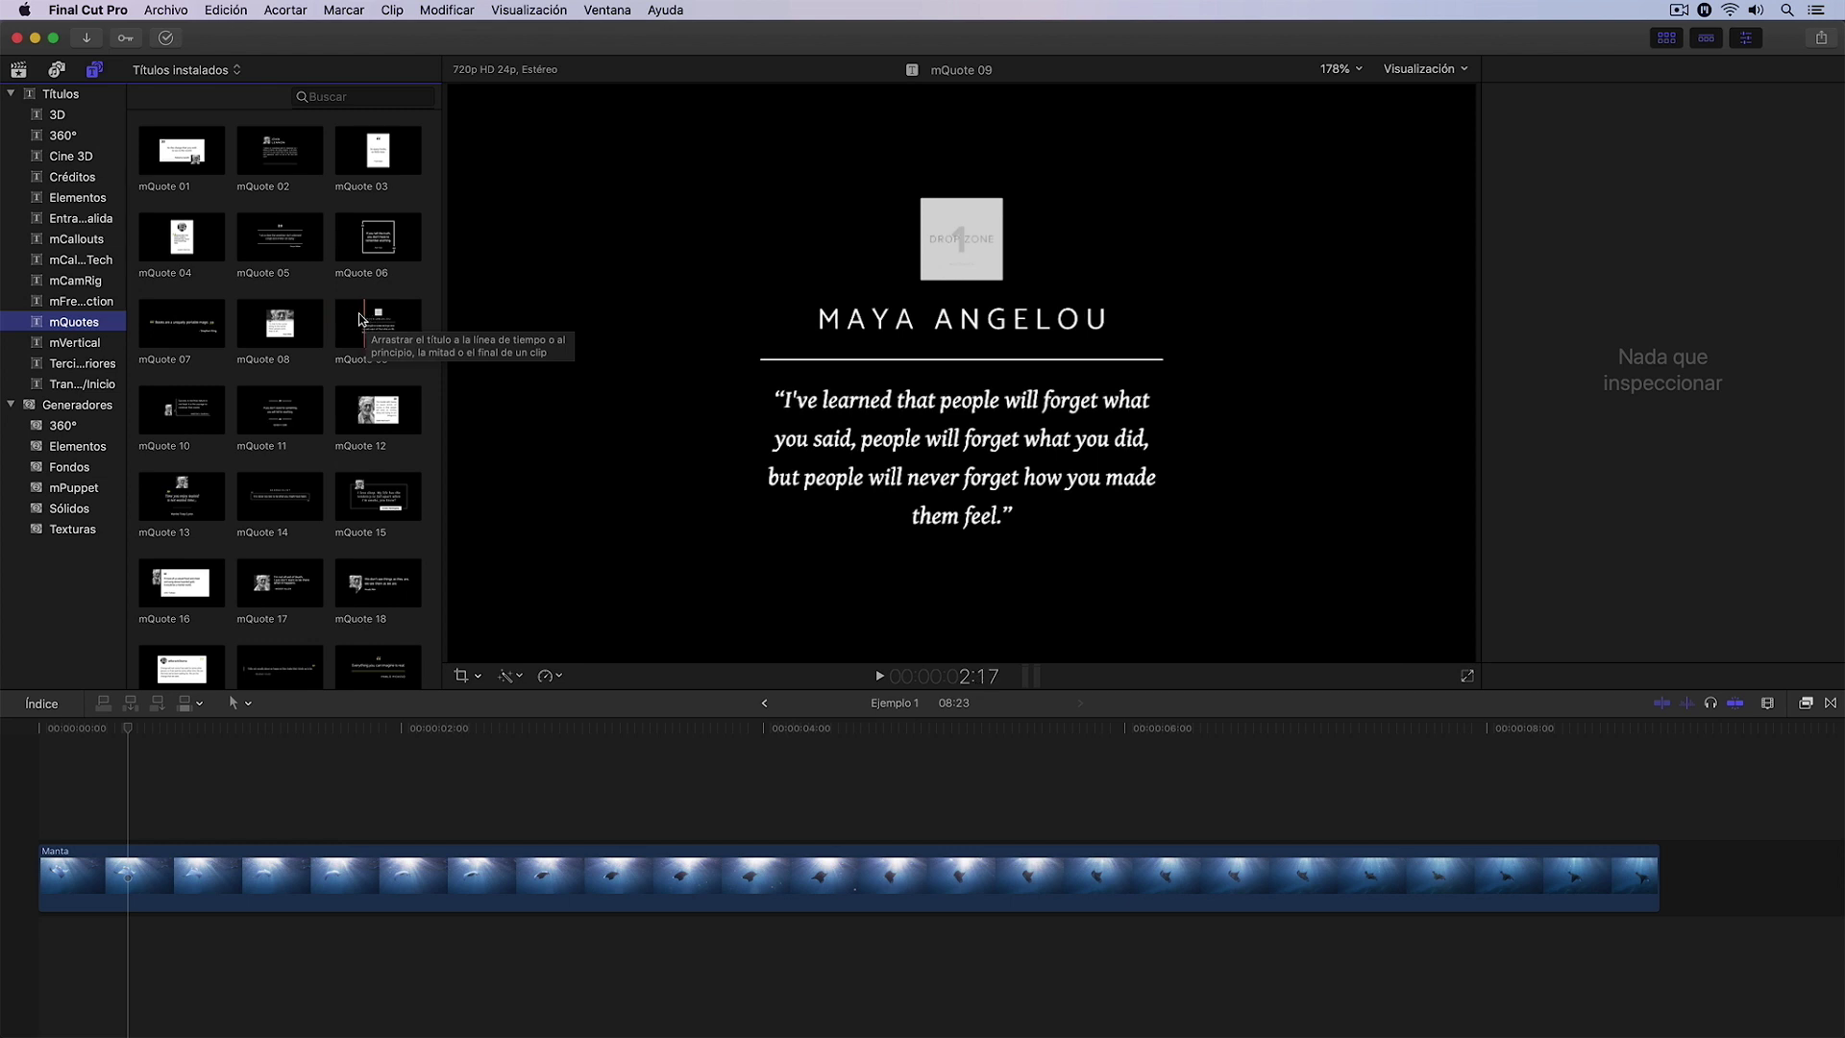
drag(163, 319, 88, 813)
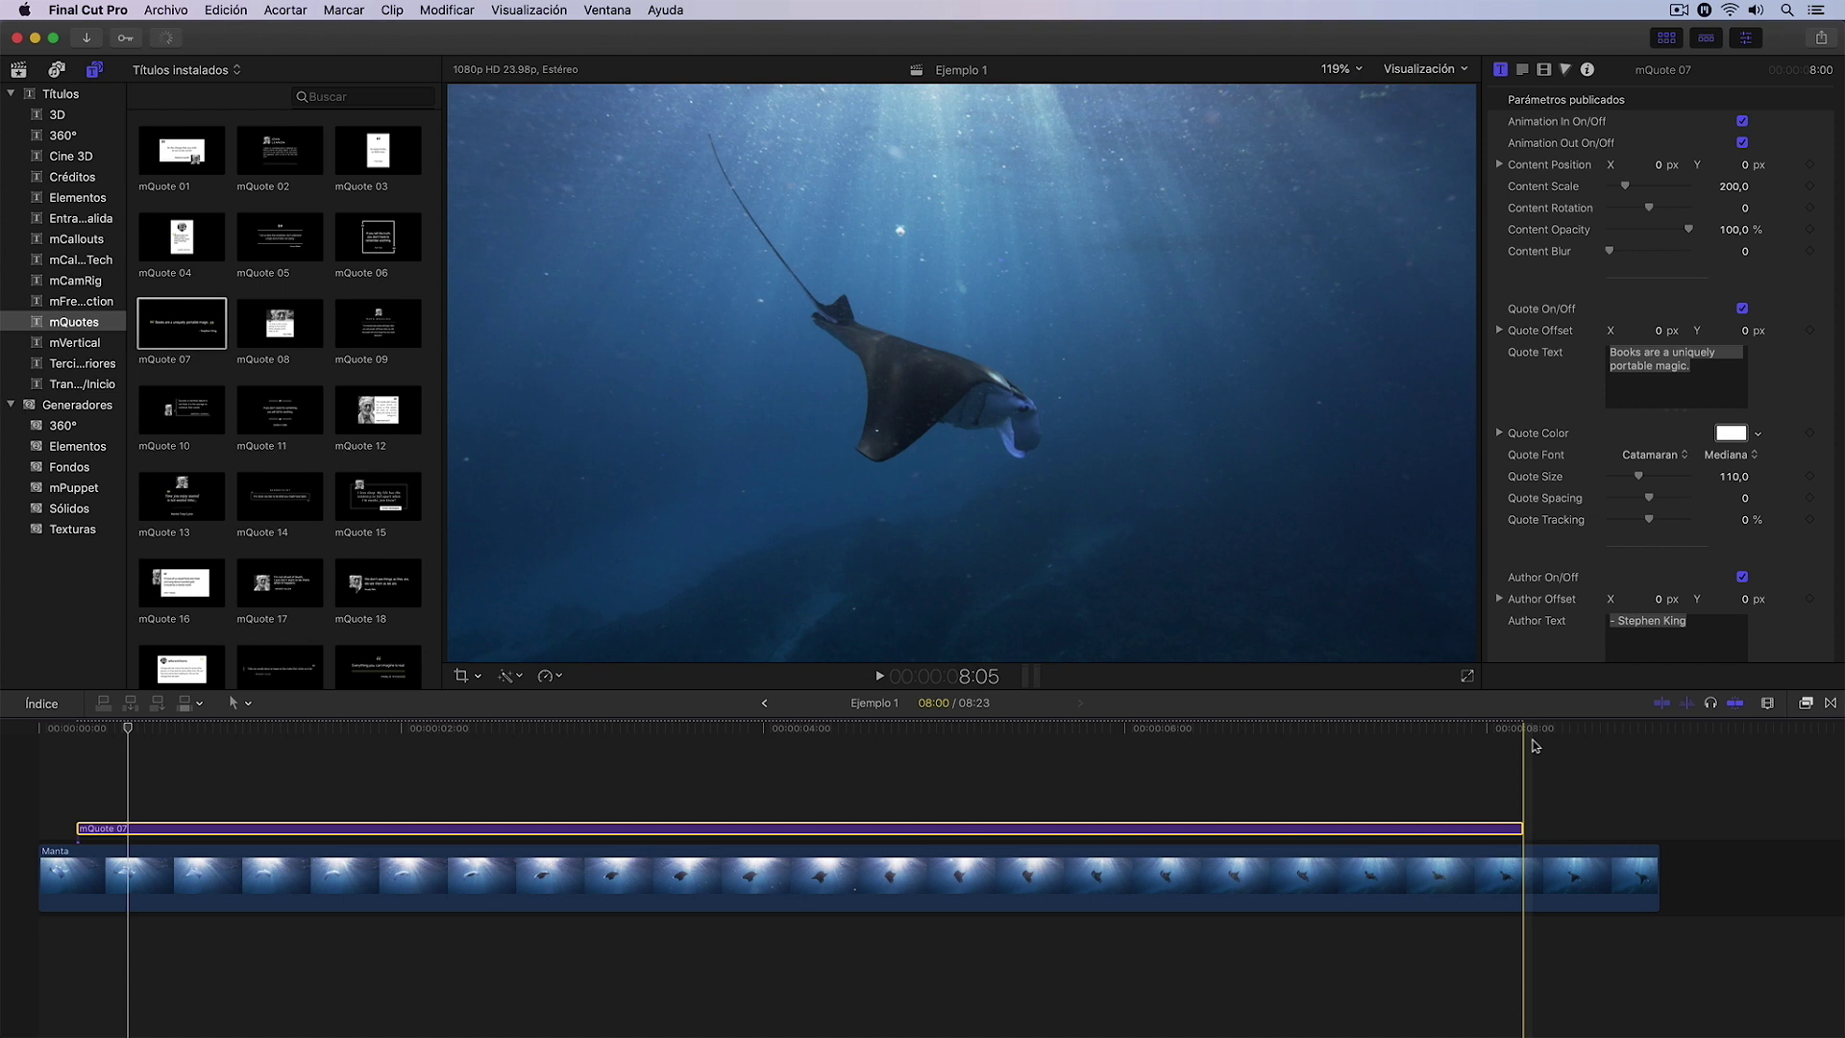
drag(1518, 827, 1315, 827)
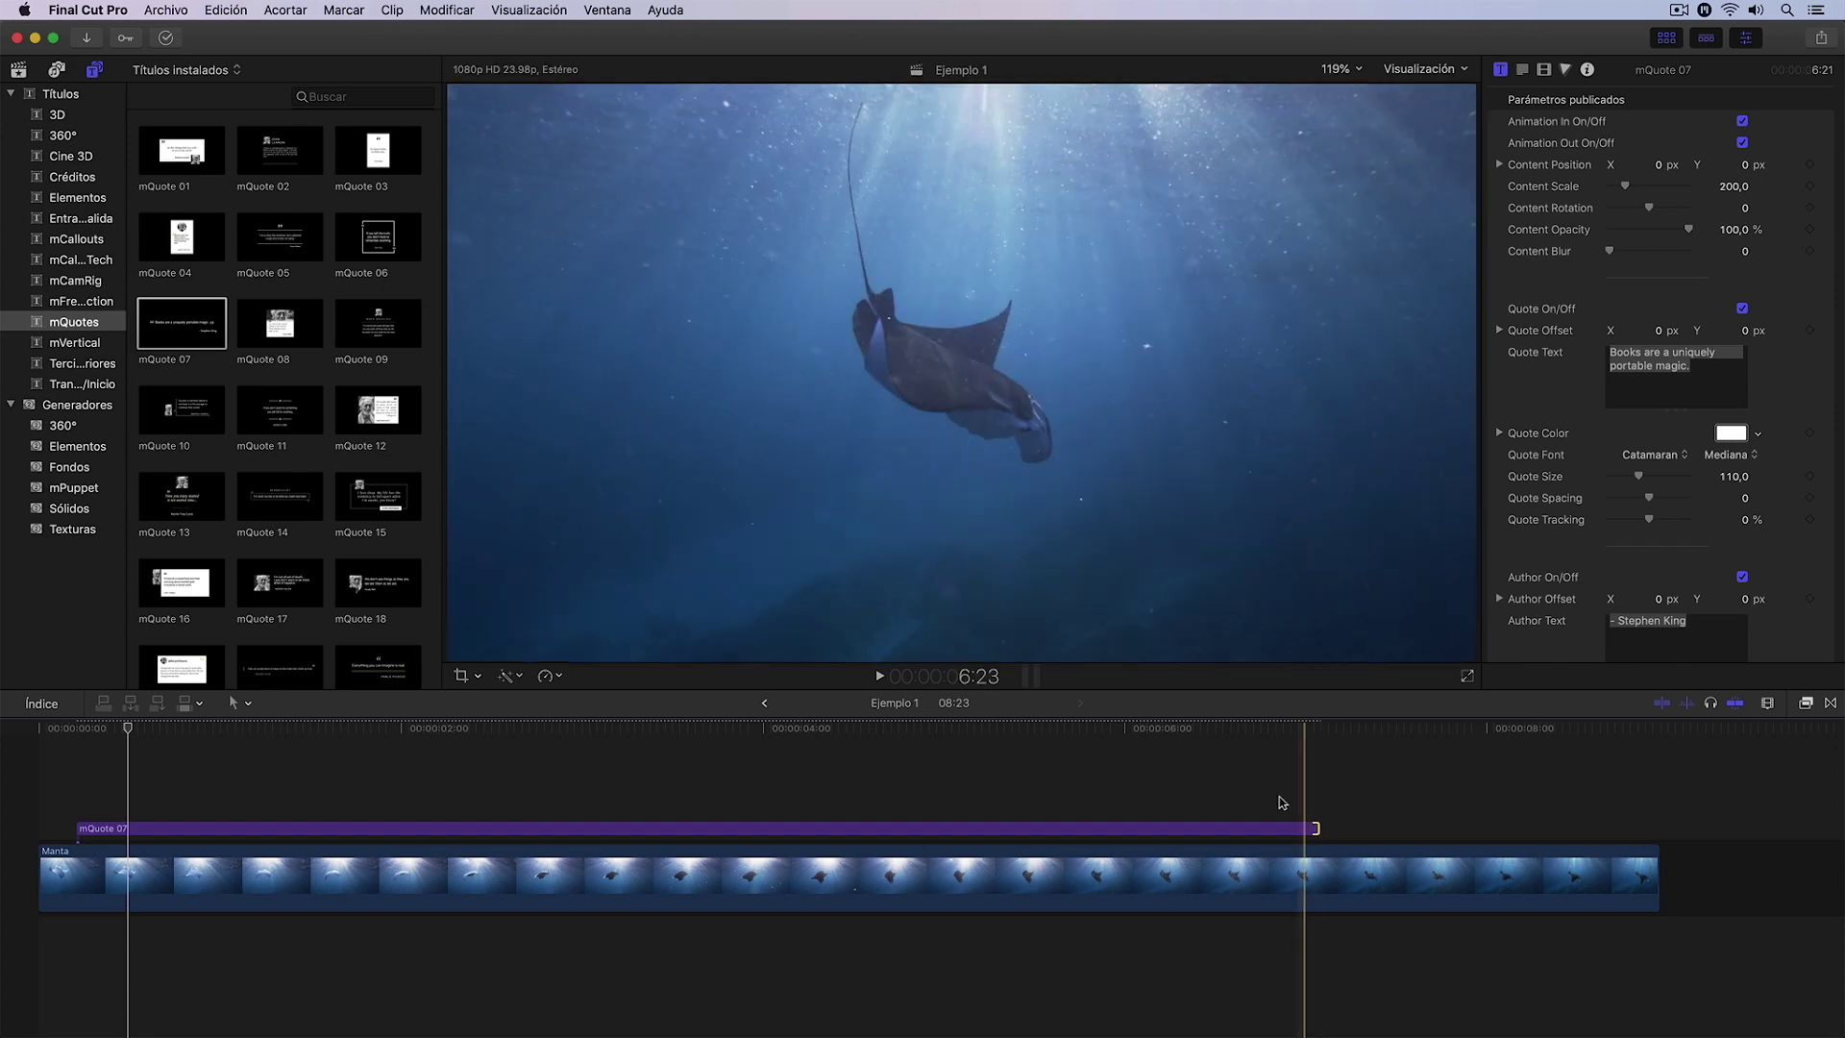
- Select the mQuote 07 title and reset its Content Position, Scale 200 and Rotation 0
click(675, 778)
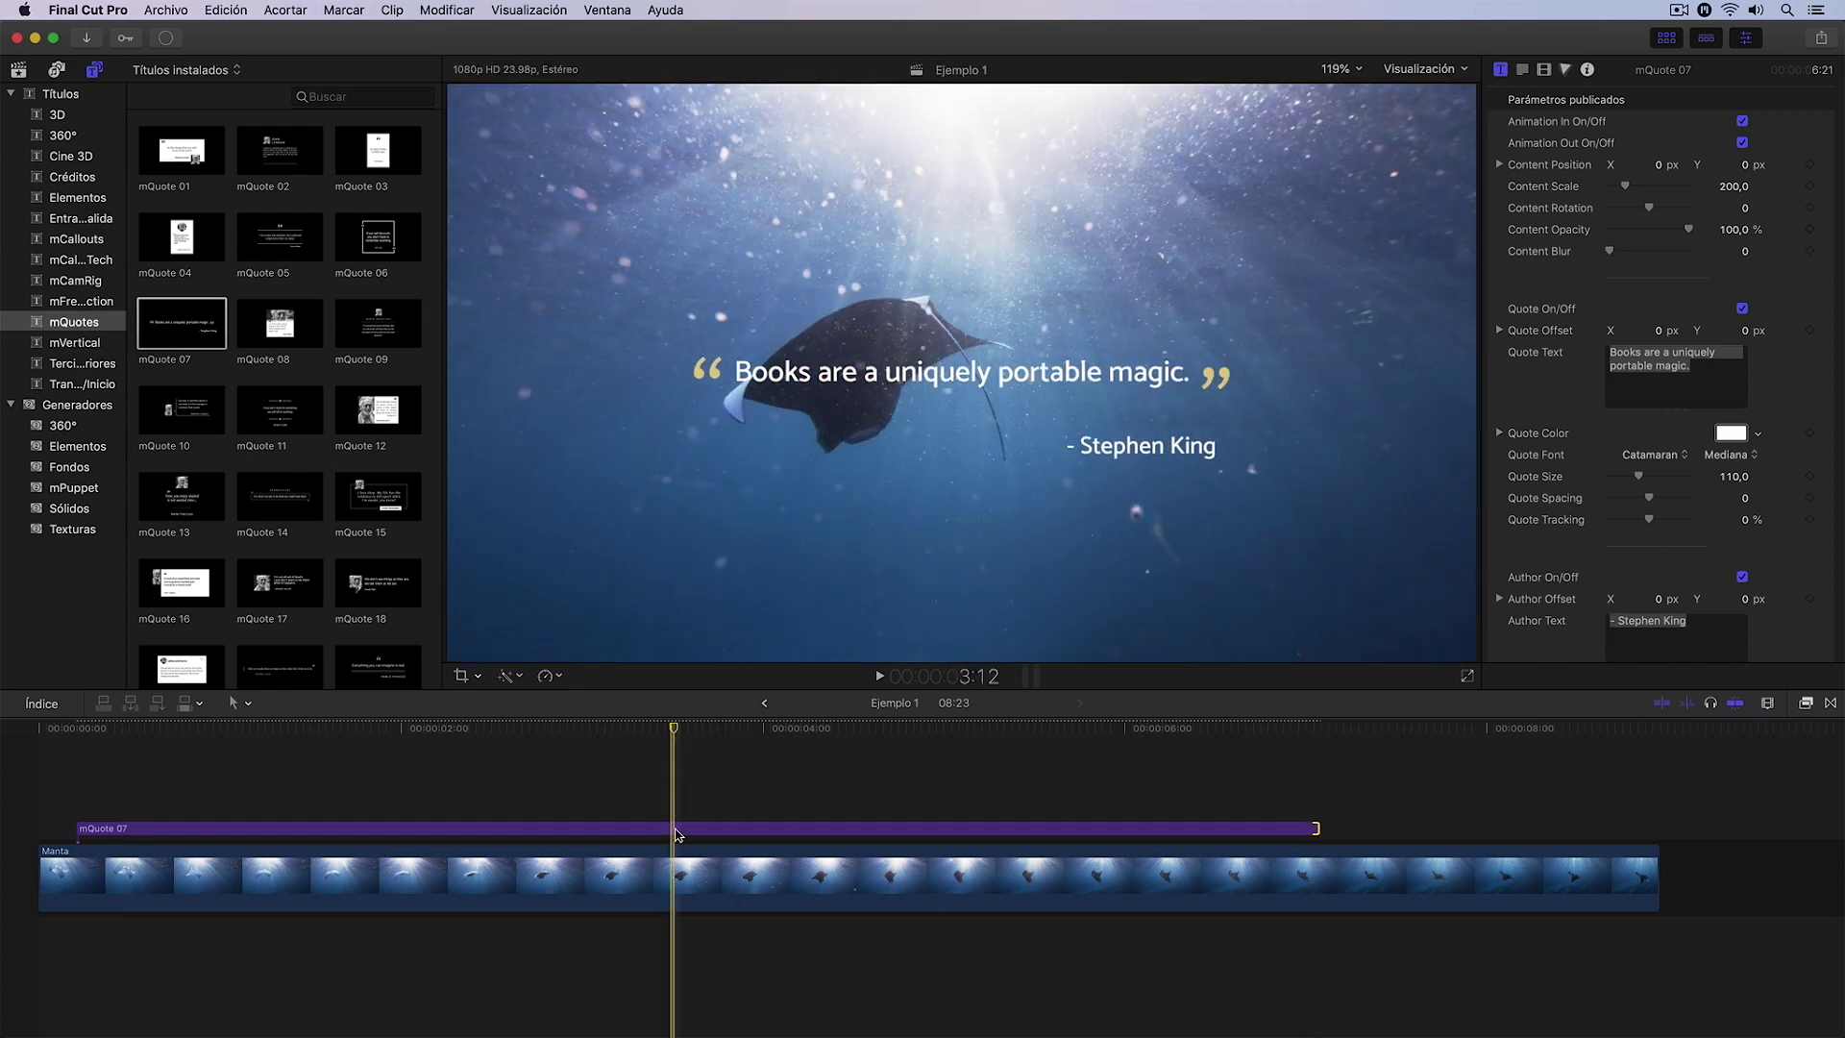
click(676, 830)
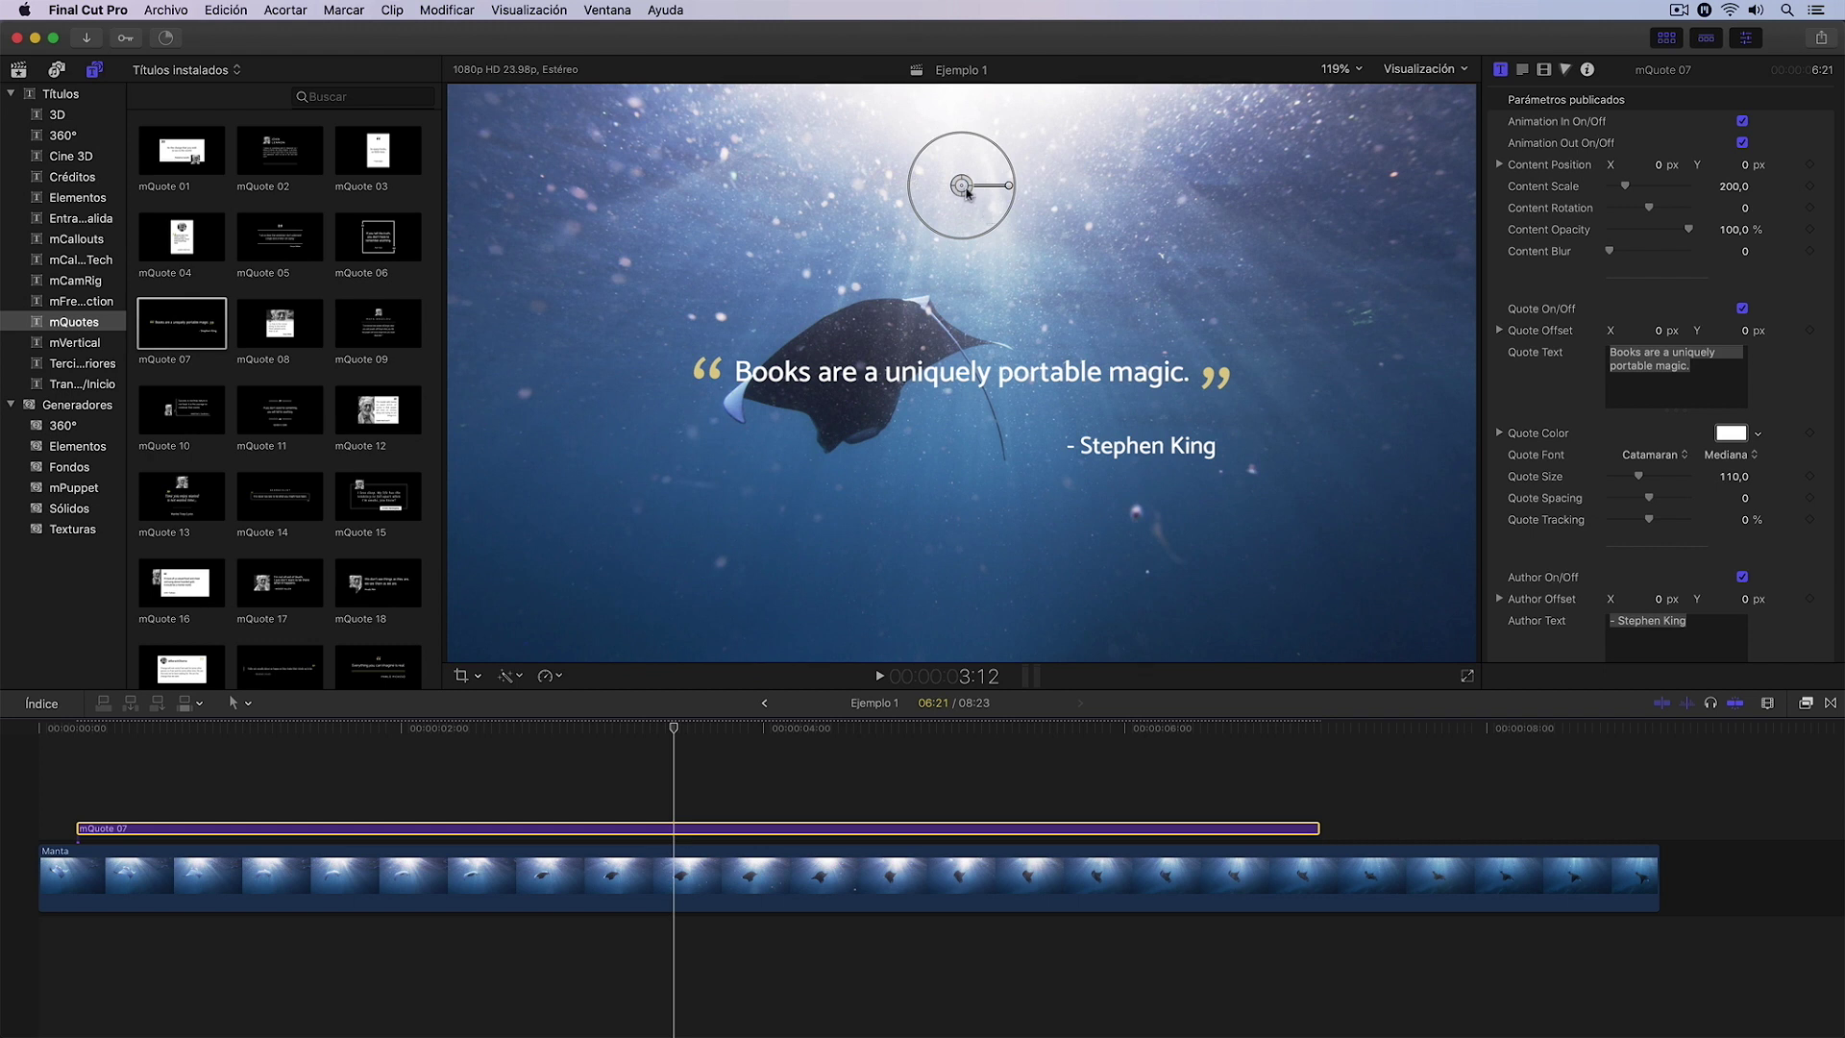
drag(966, 190, 1036, 262)
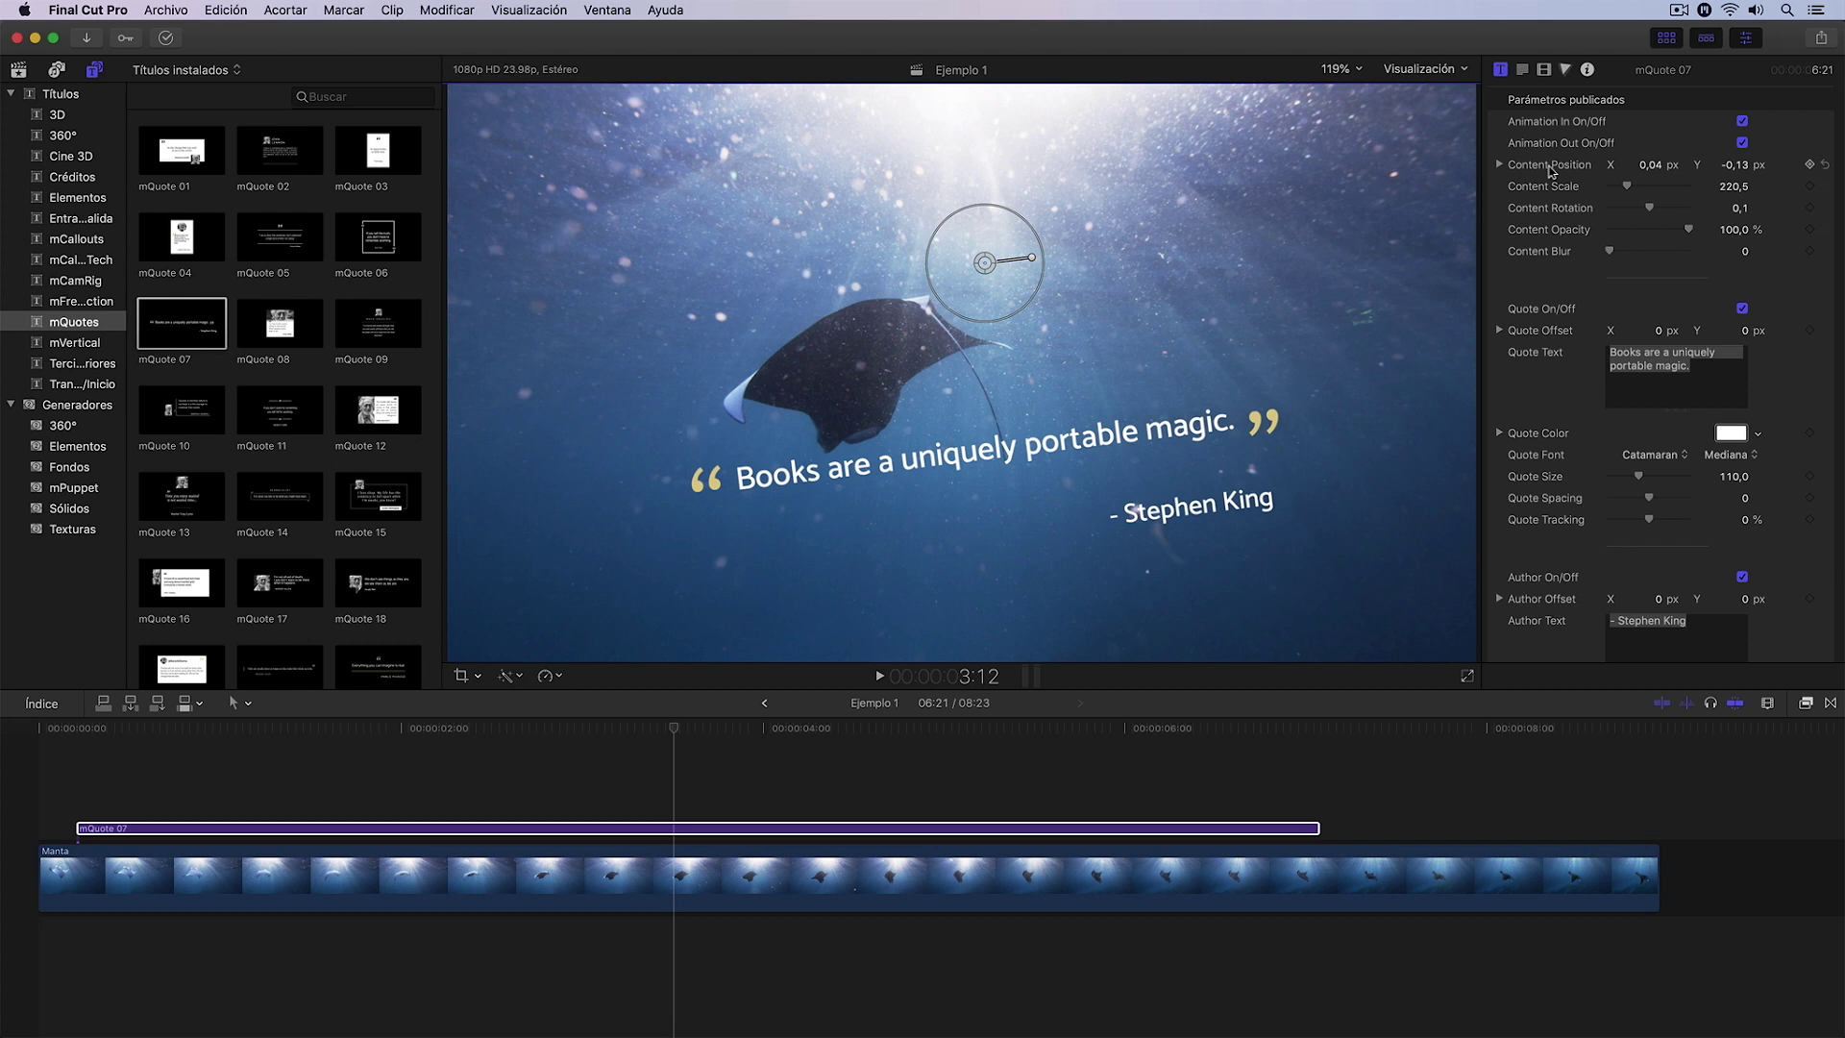
click(1824, 166)
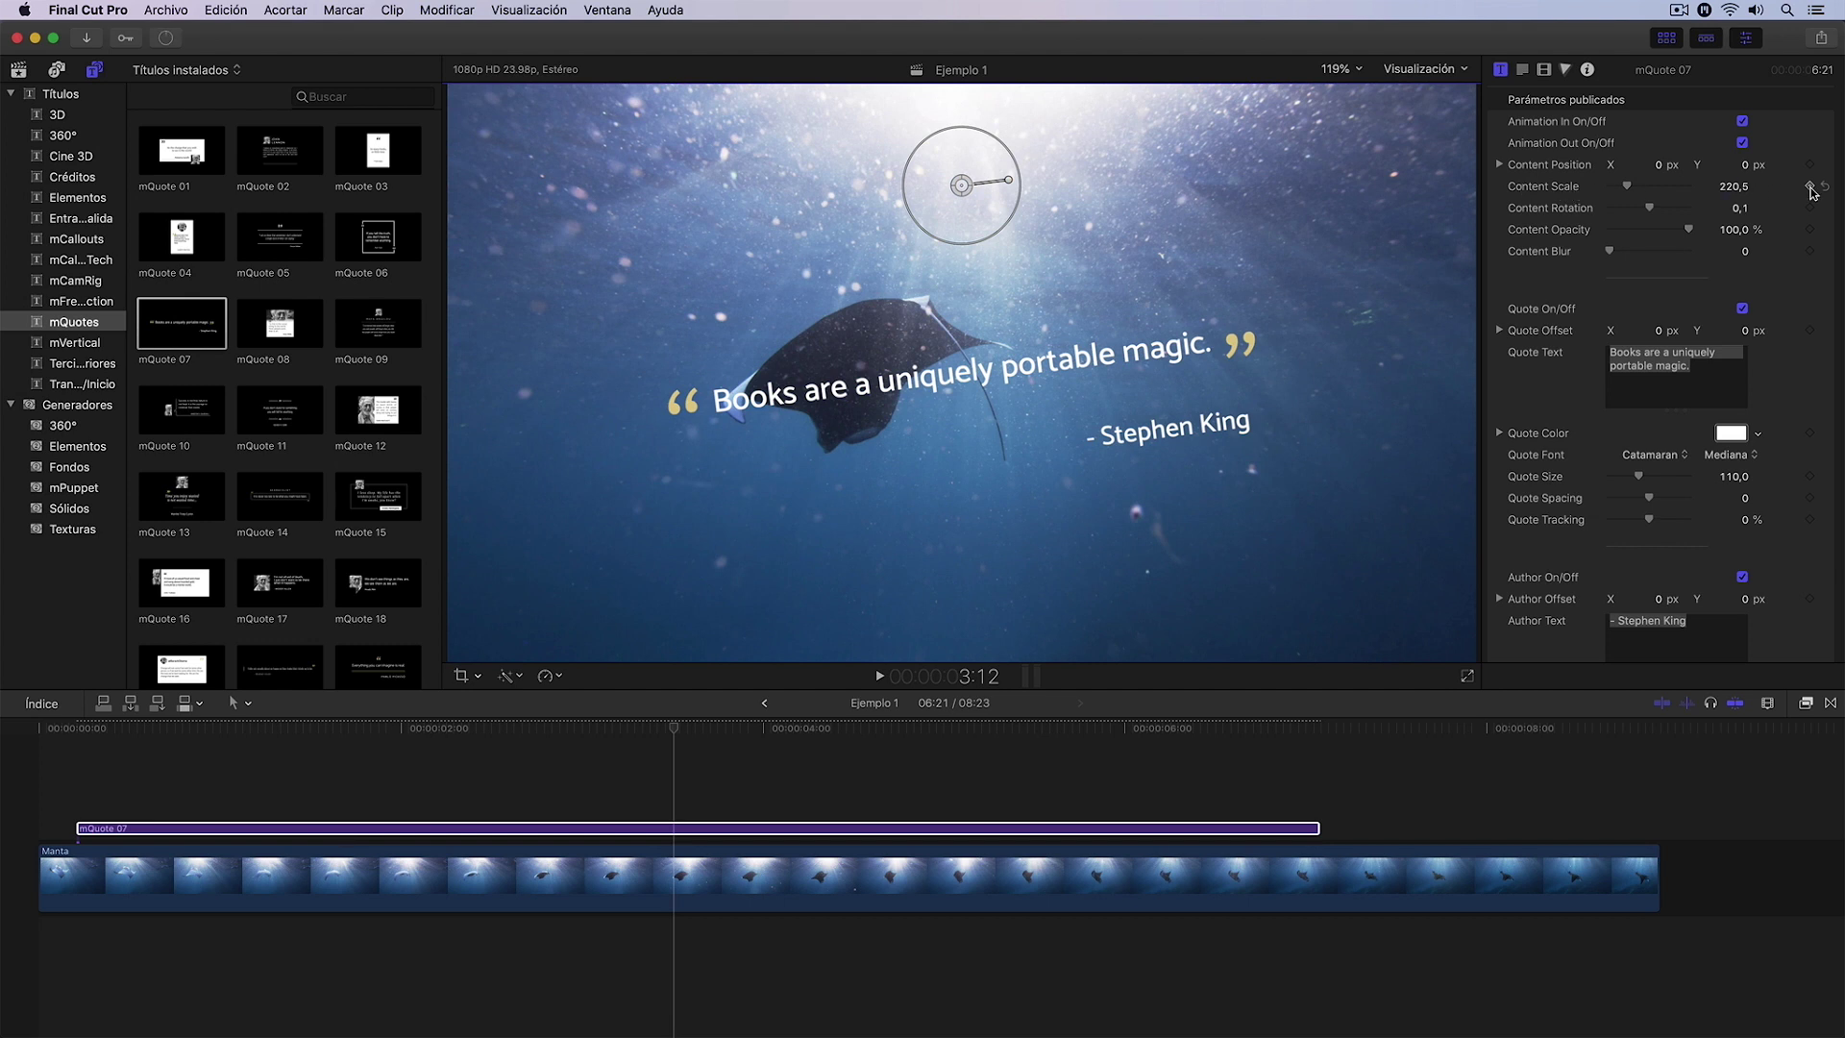
click(1824, 186)
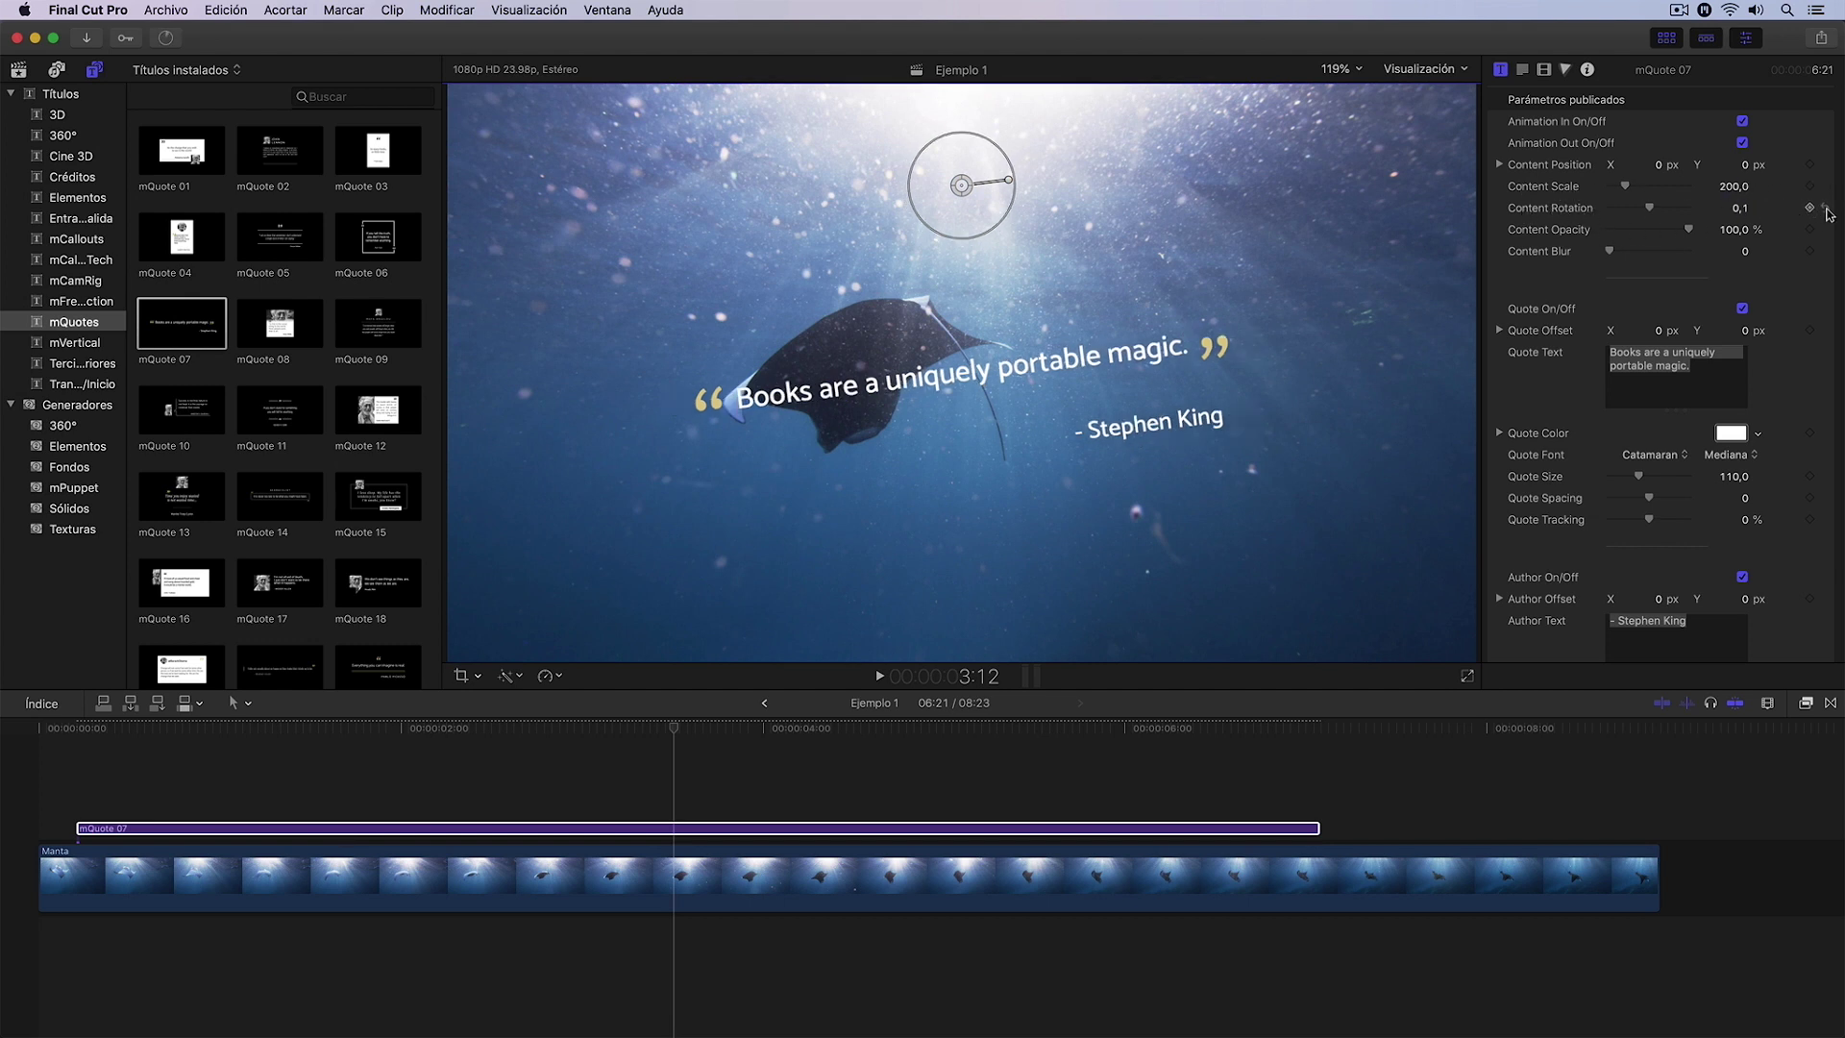
click(1825, 207)
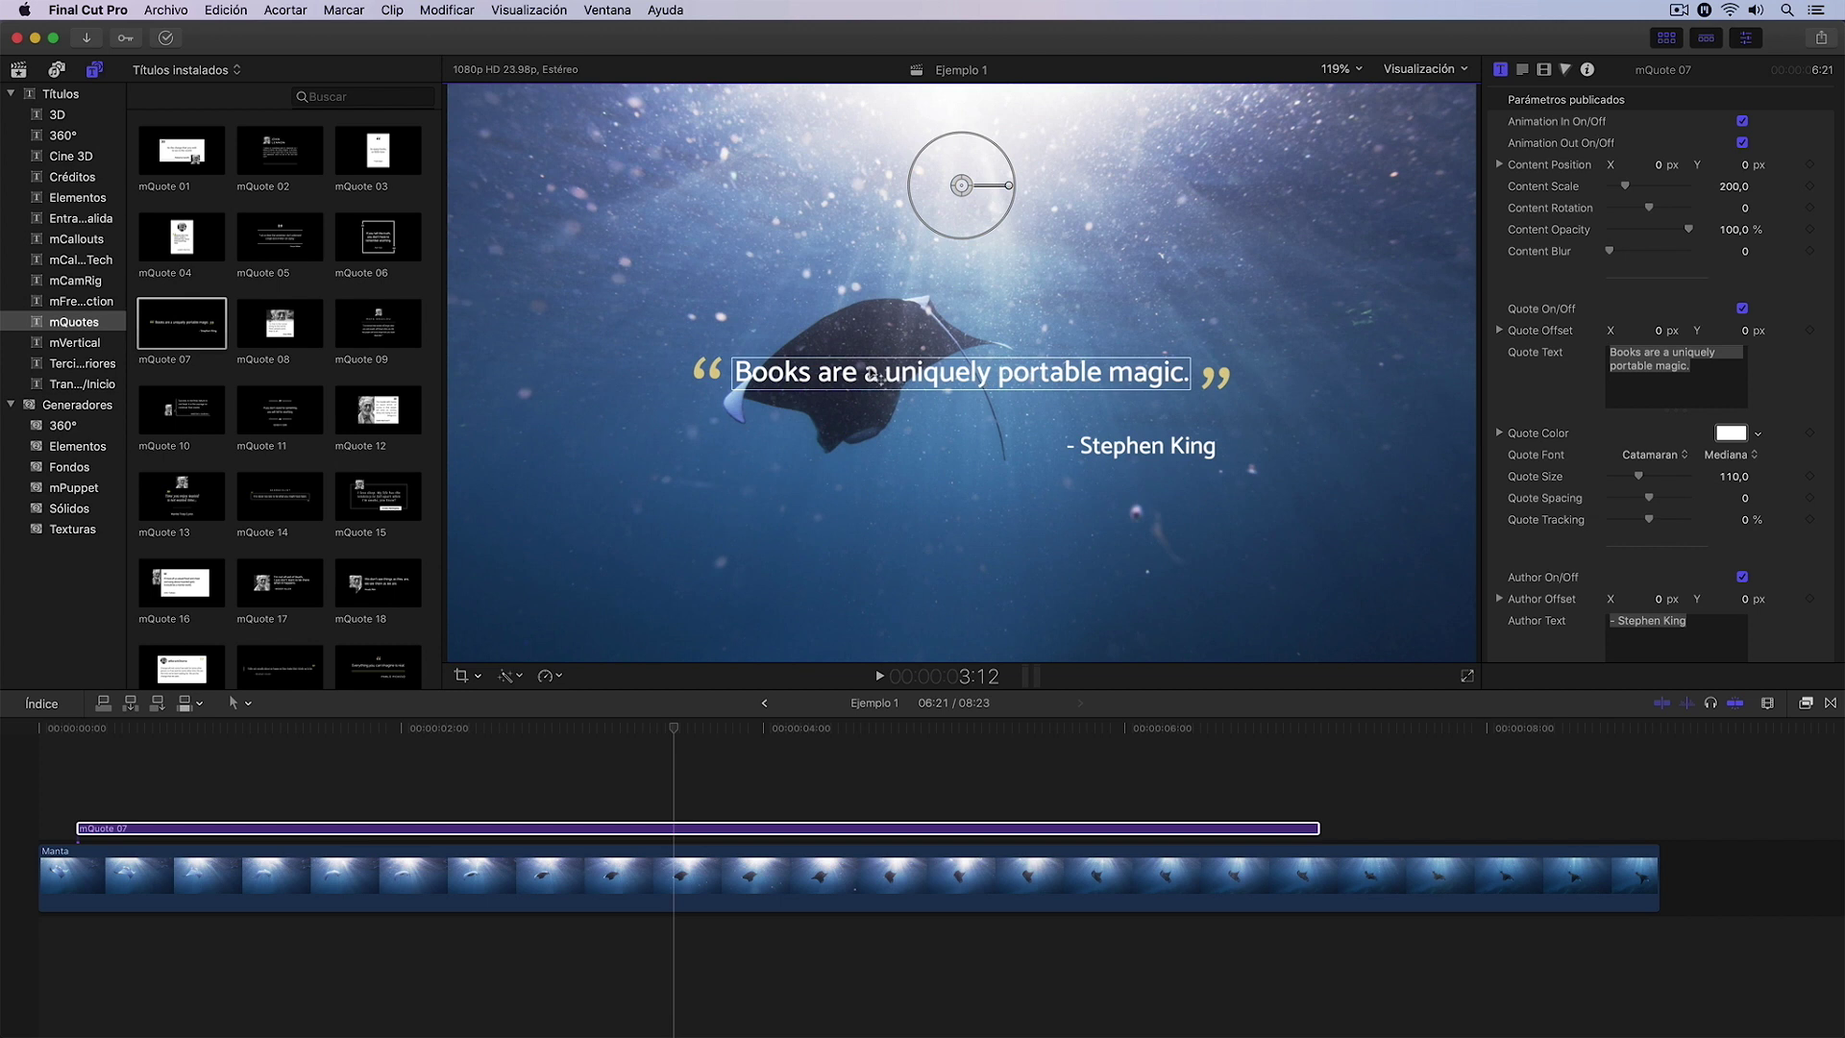
- Replace the quote text with 'Nos urge utilizar la ciencia para civilizar a la civilización'
click(1707, 369)
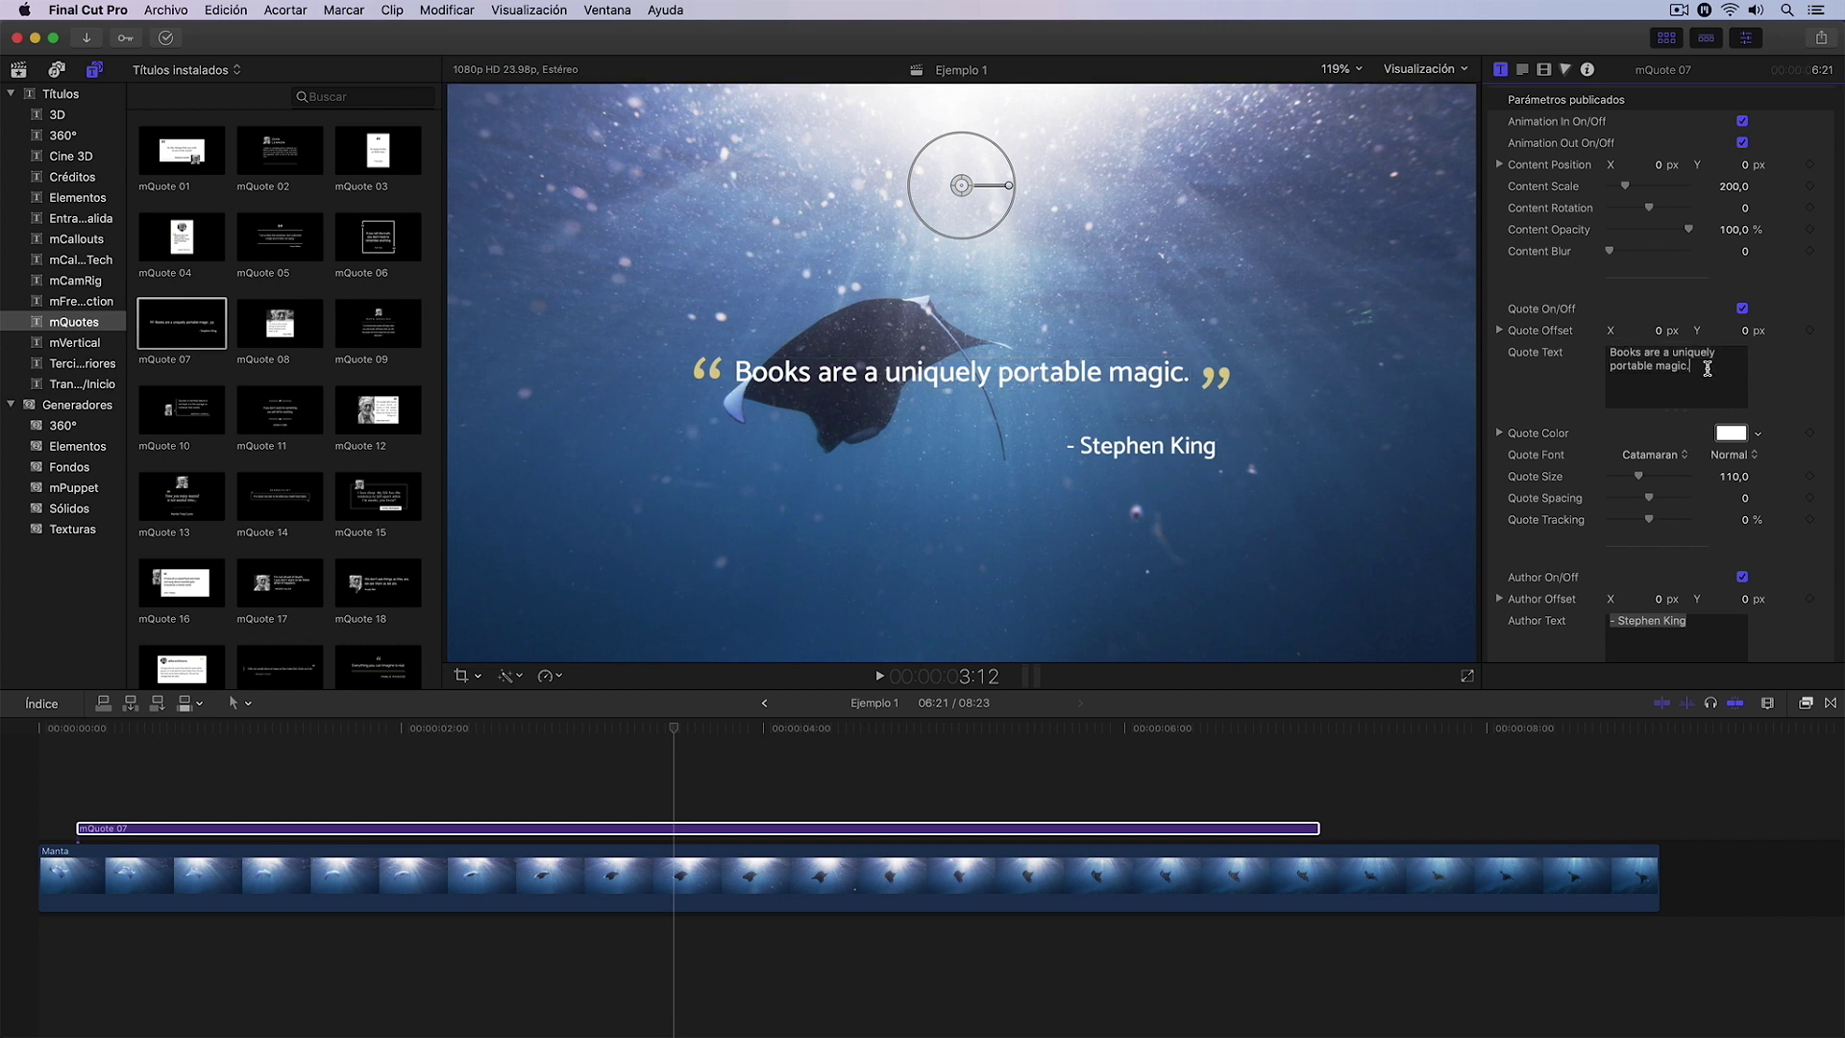
drag(1706, 368, 1541, 342)
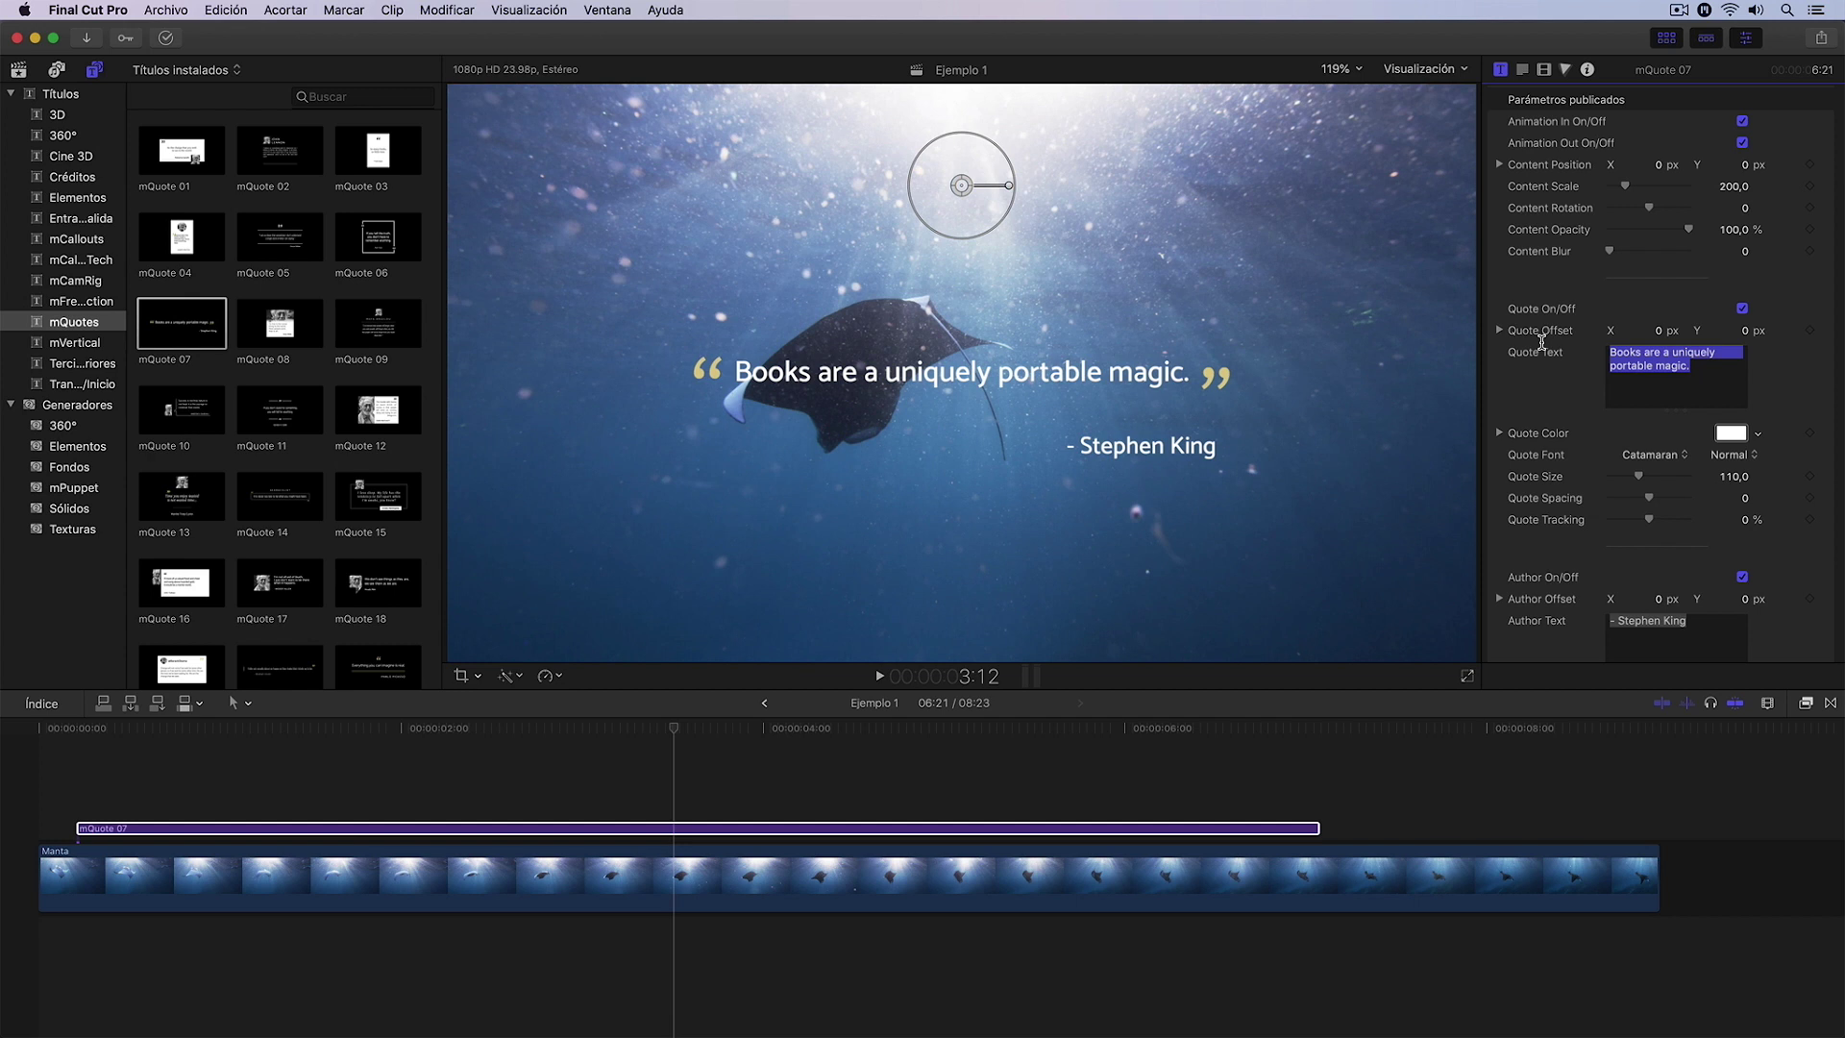
text(Nos urge utilizar la ciencia para civilizar a la civilización)
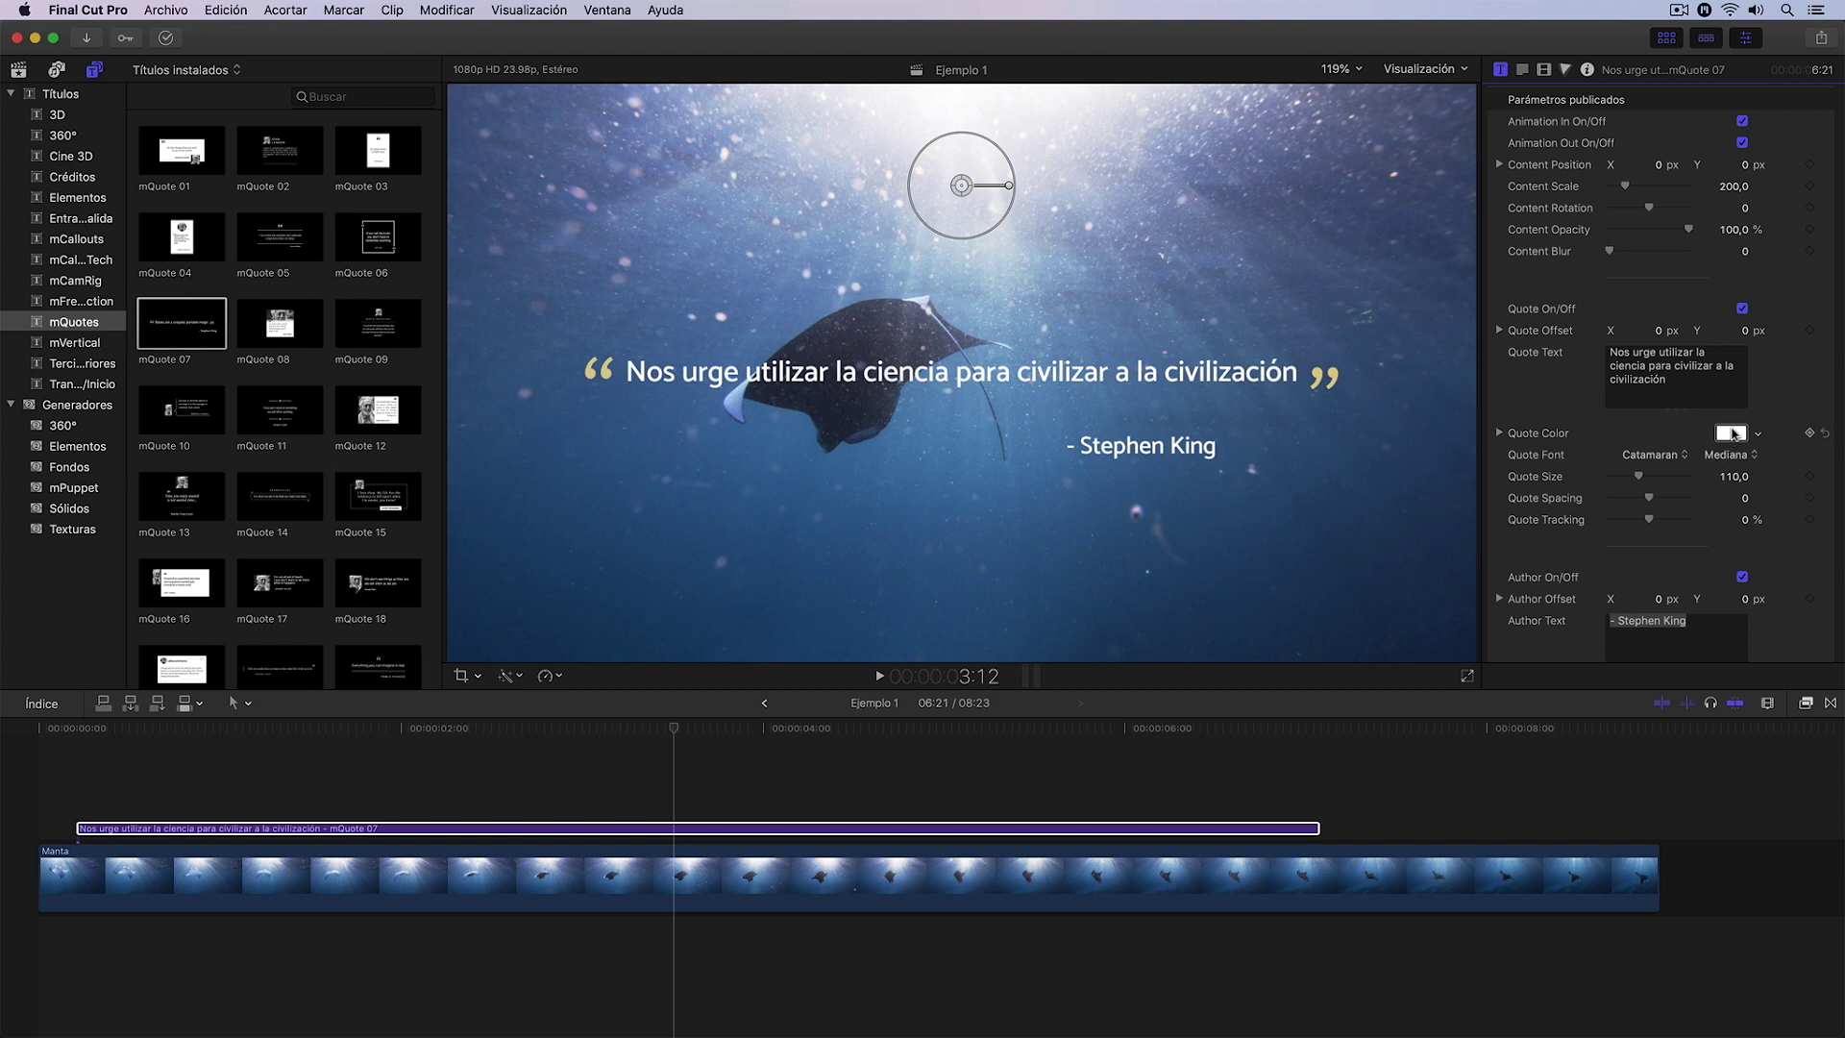
- Set the Quote Color to white and adjust the Quote Size slider
click(1758, 435)
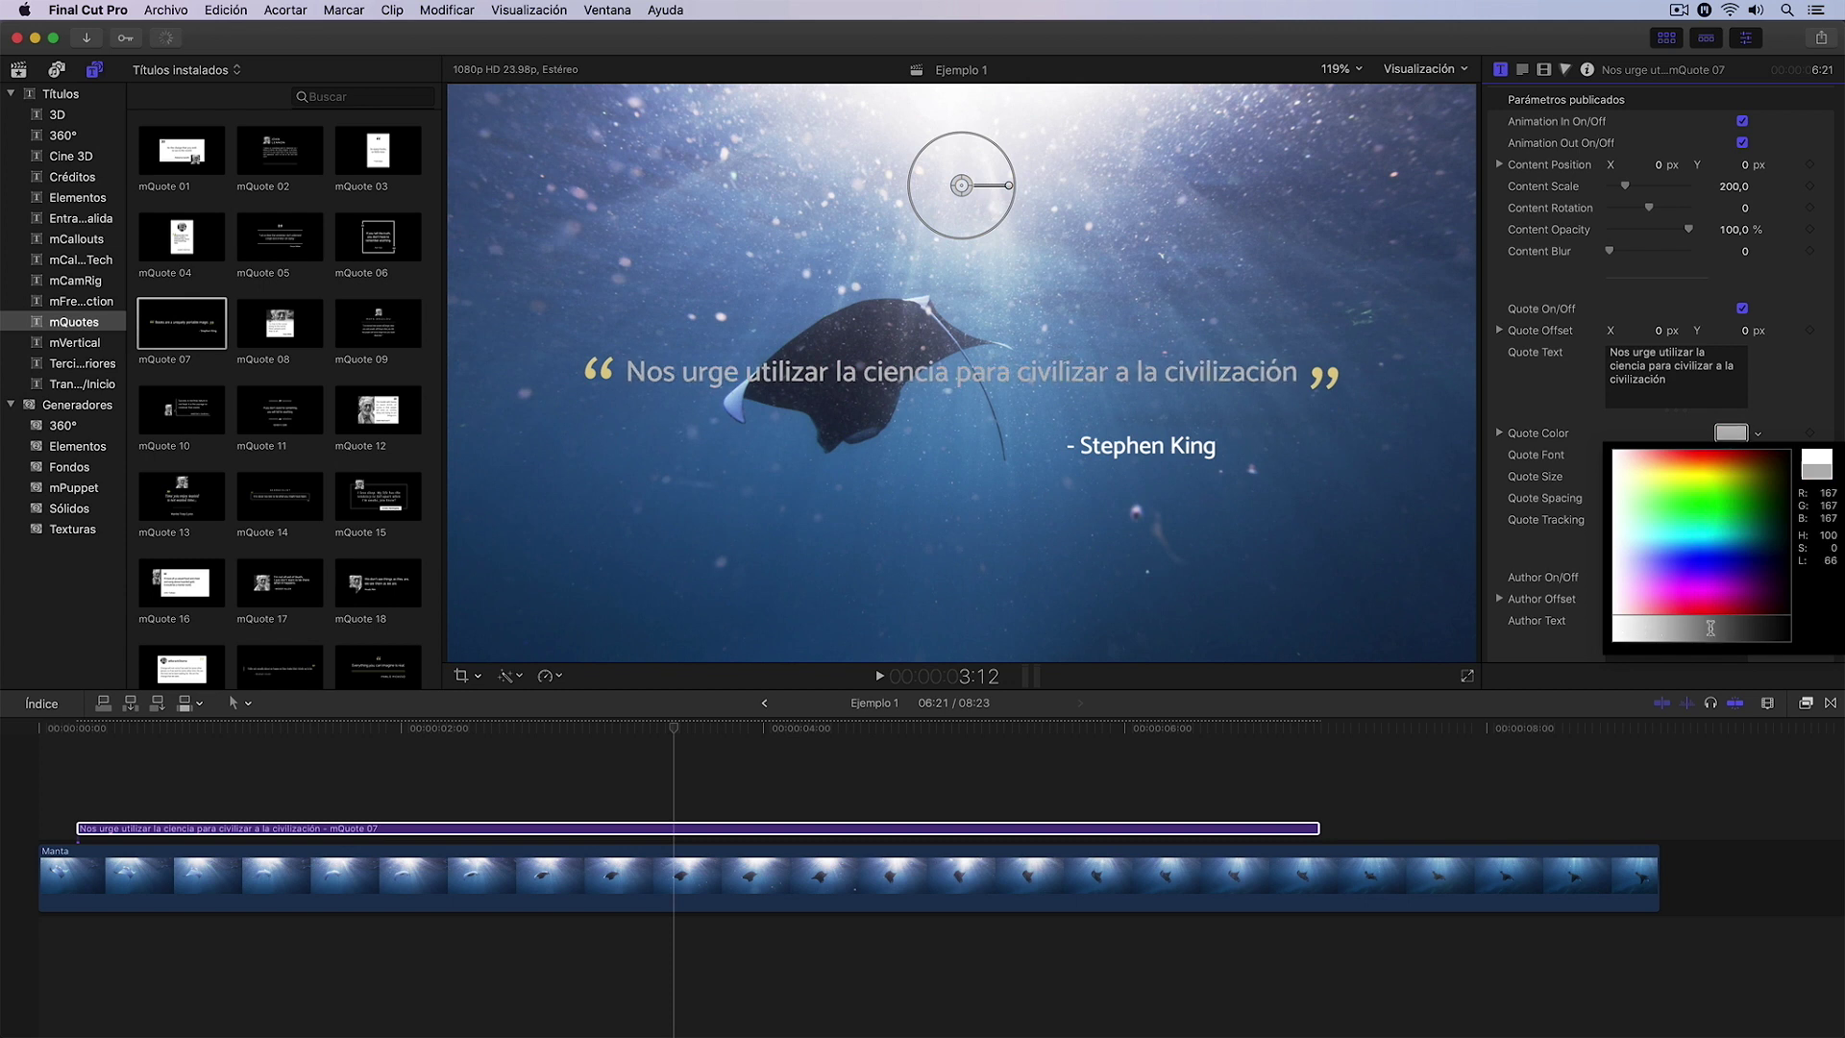
drag(1620, 628, 1614, 627)
key(Escape)
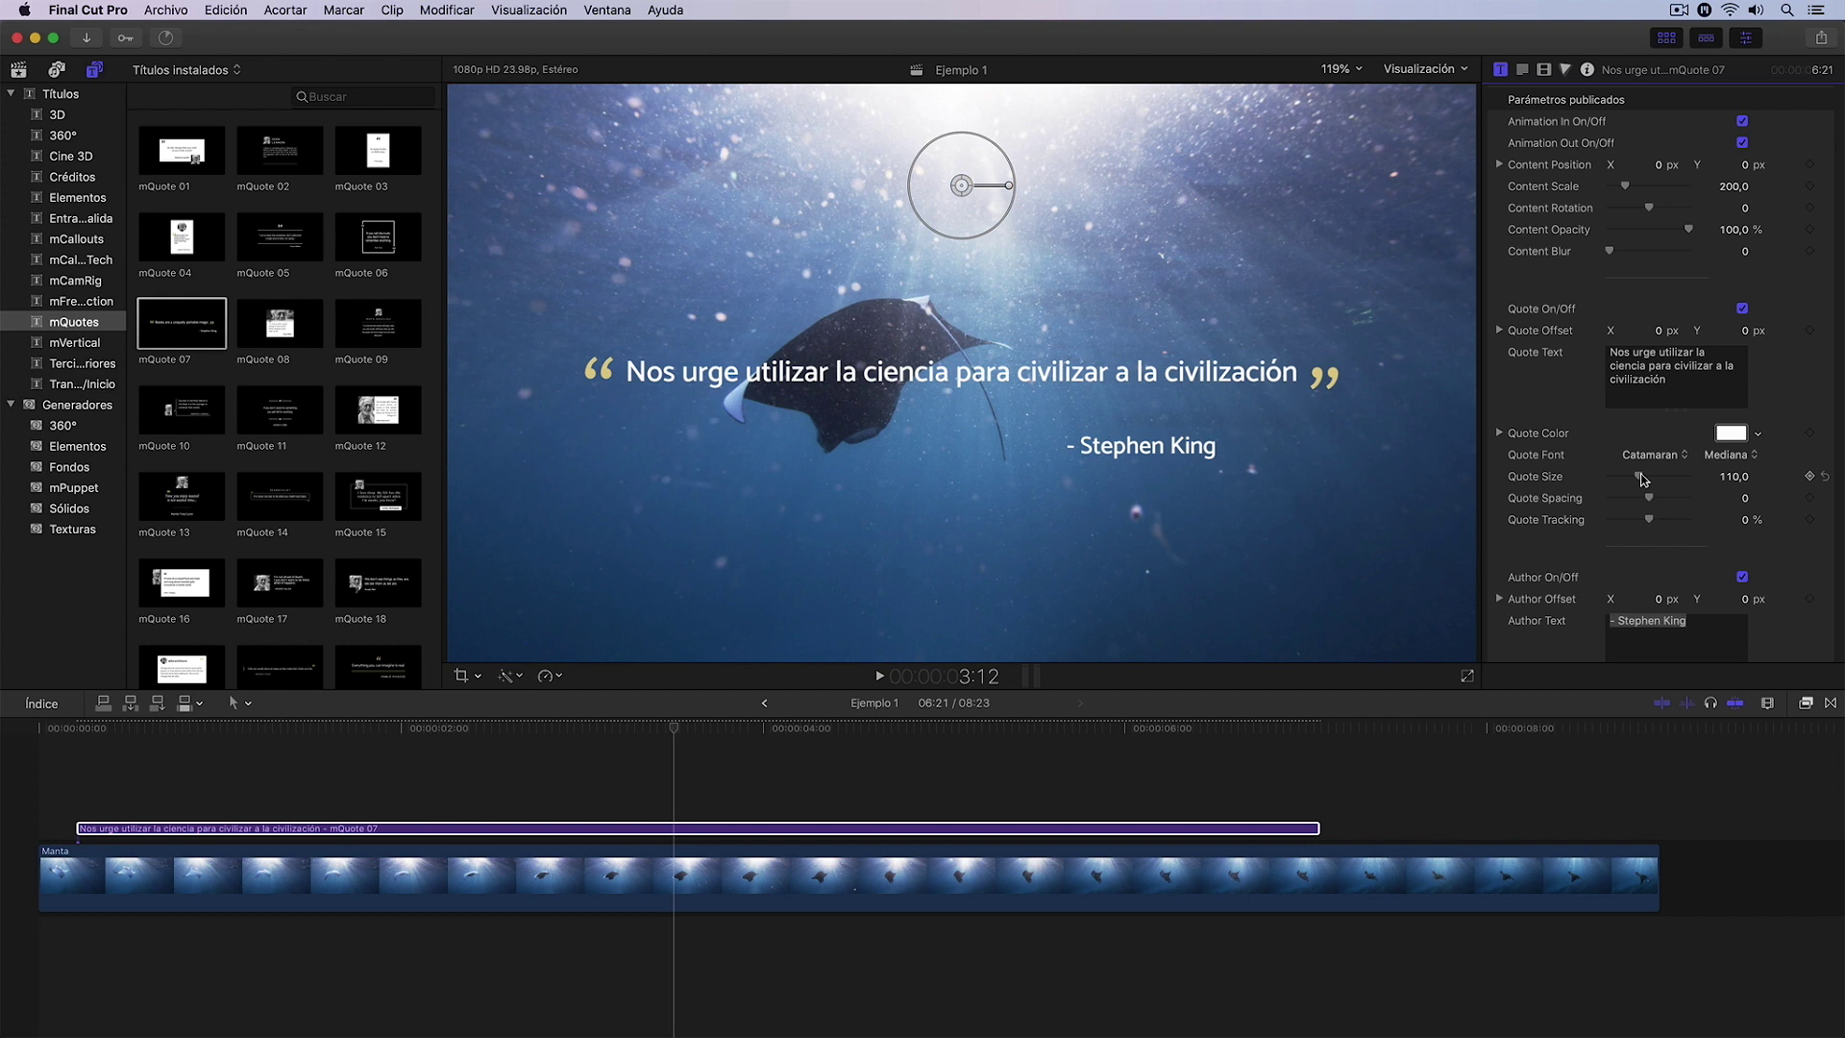
drag(1643, 479, 1643, 479)
- Replace the Author Text with the quote's author name
scroll(1642, 479, down, 3)
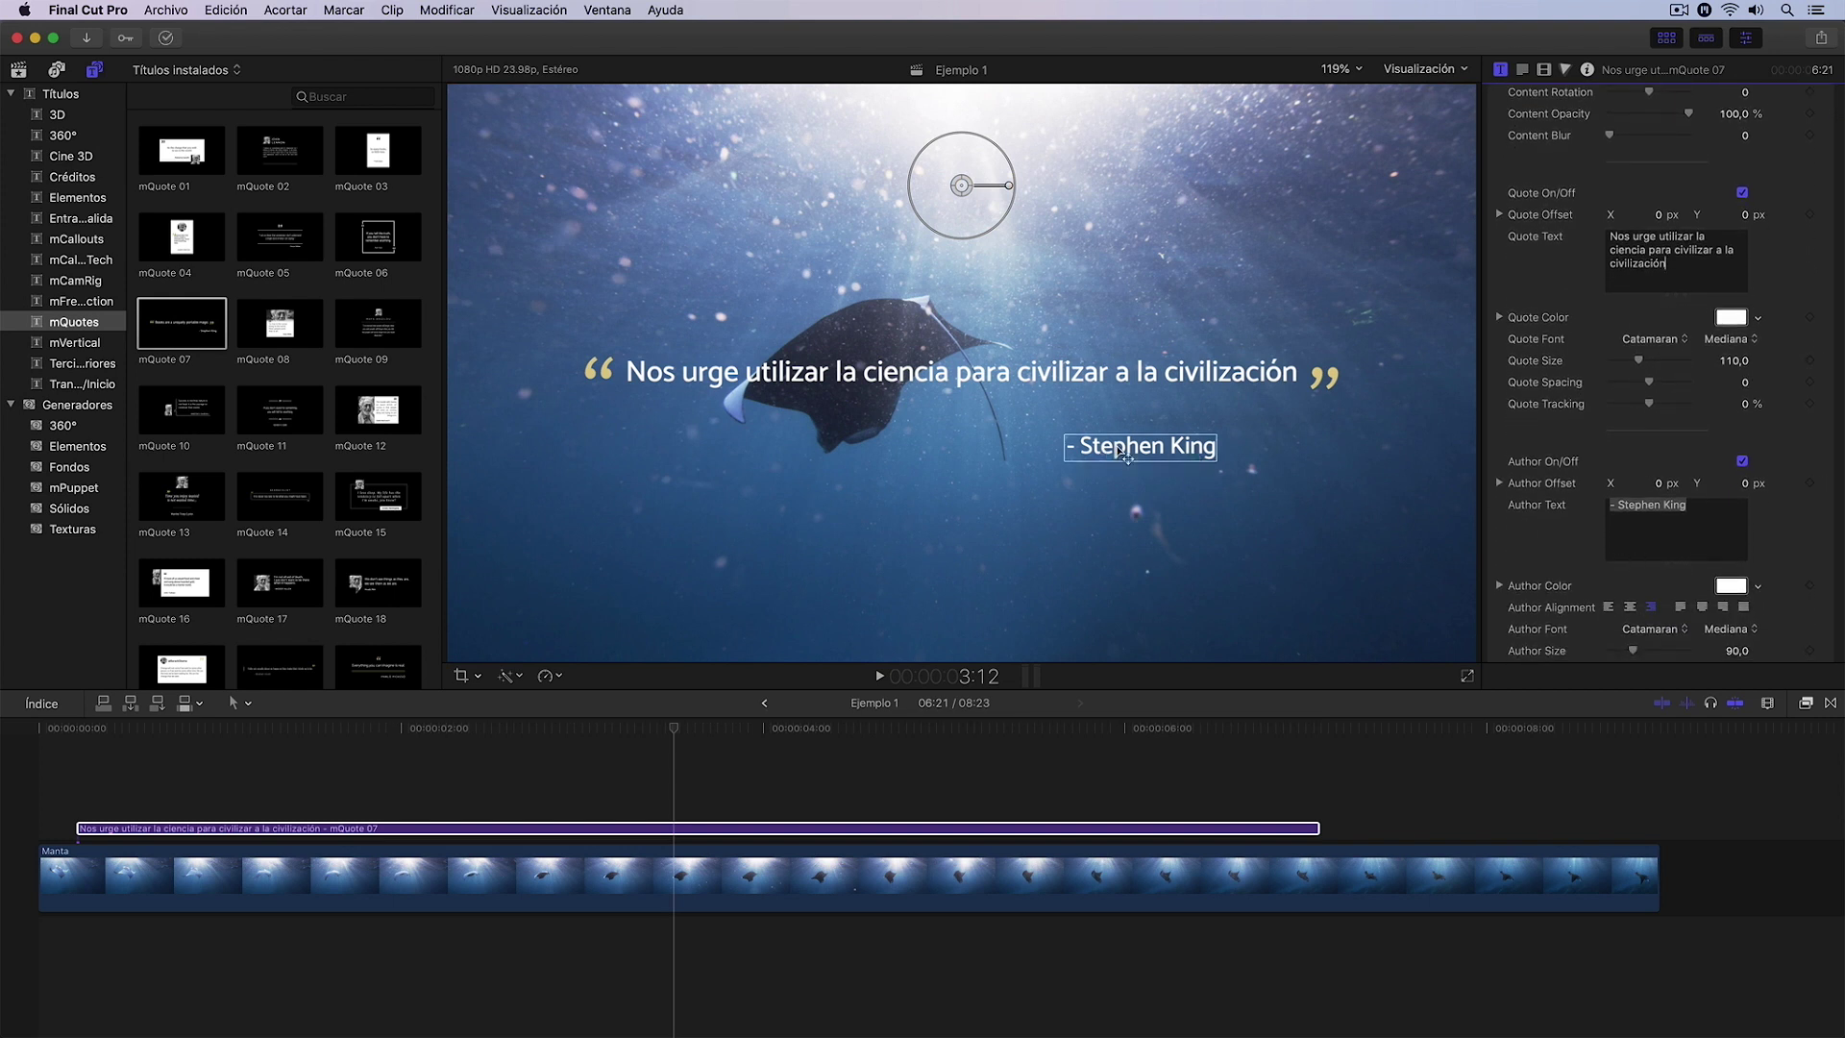
drag(1713, 507, 1634, 508)
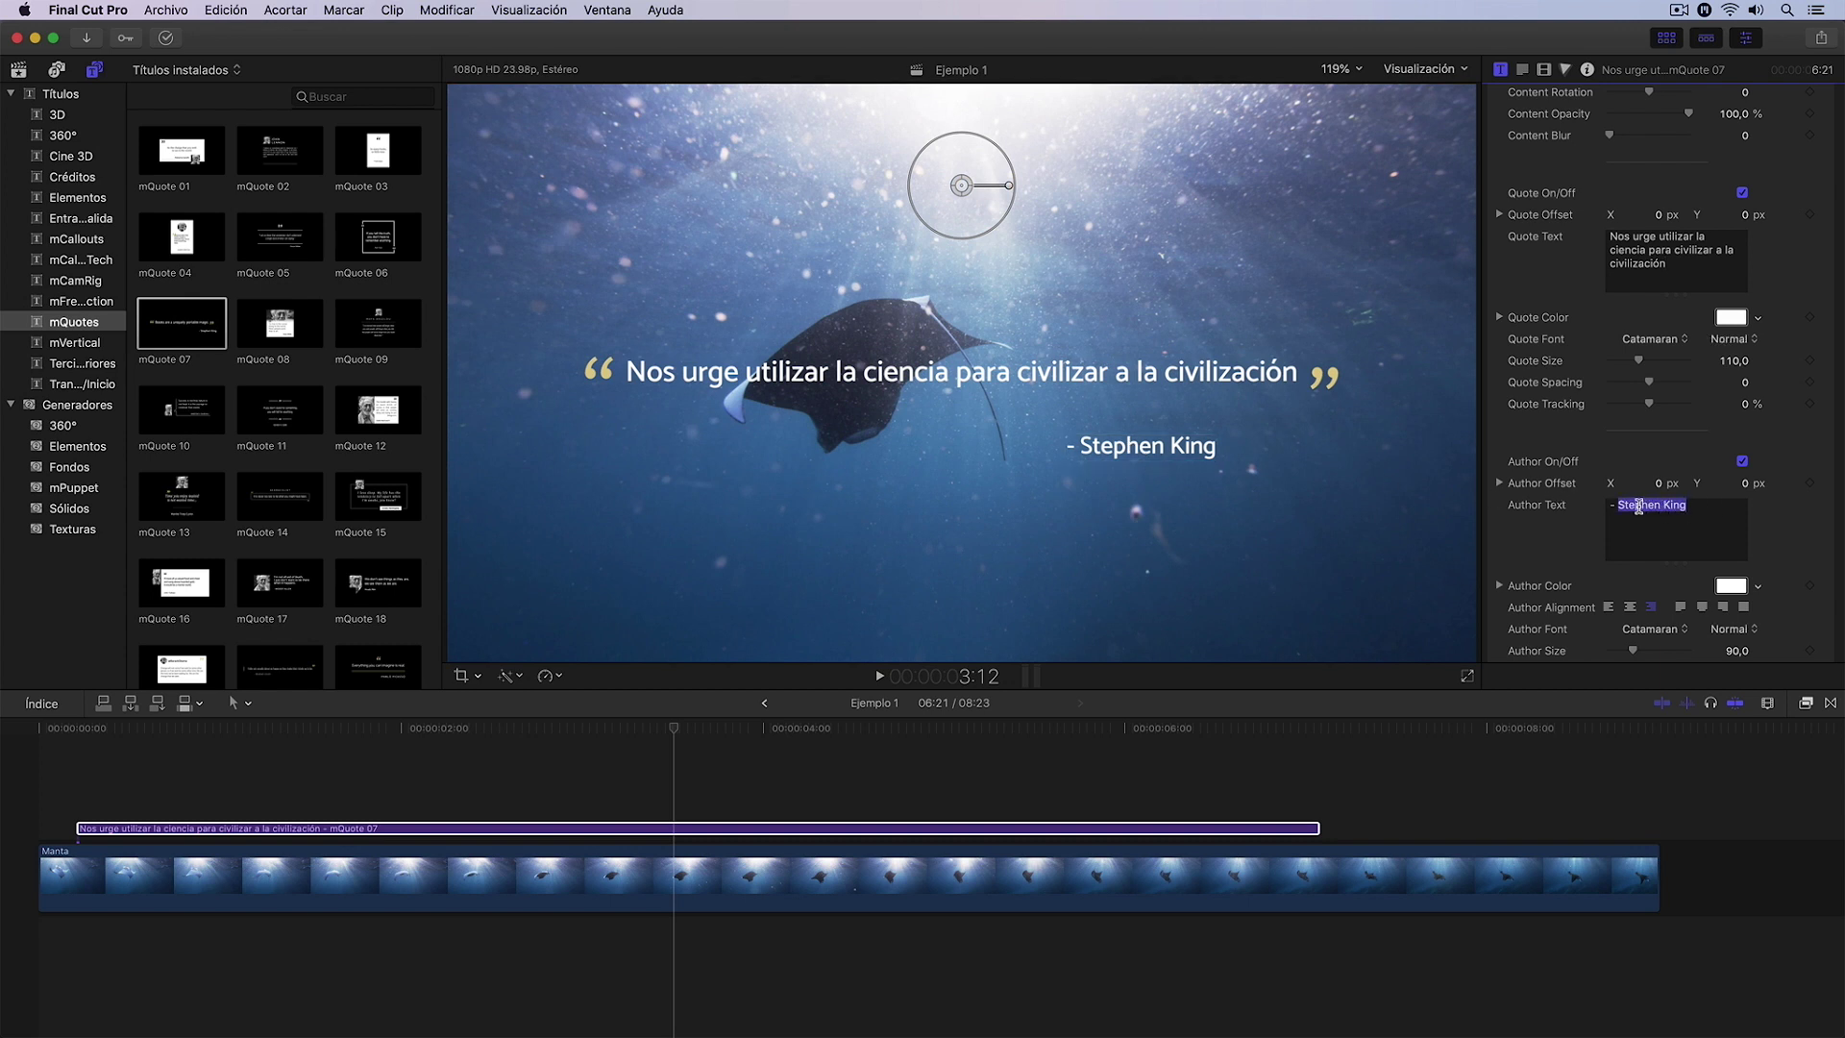
text(Ja)
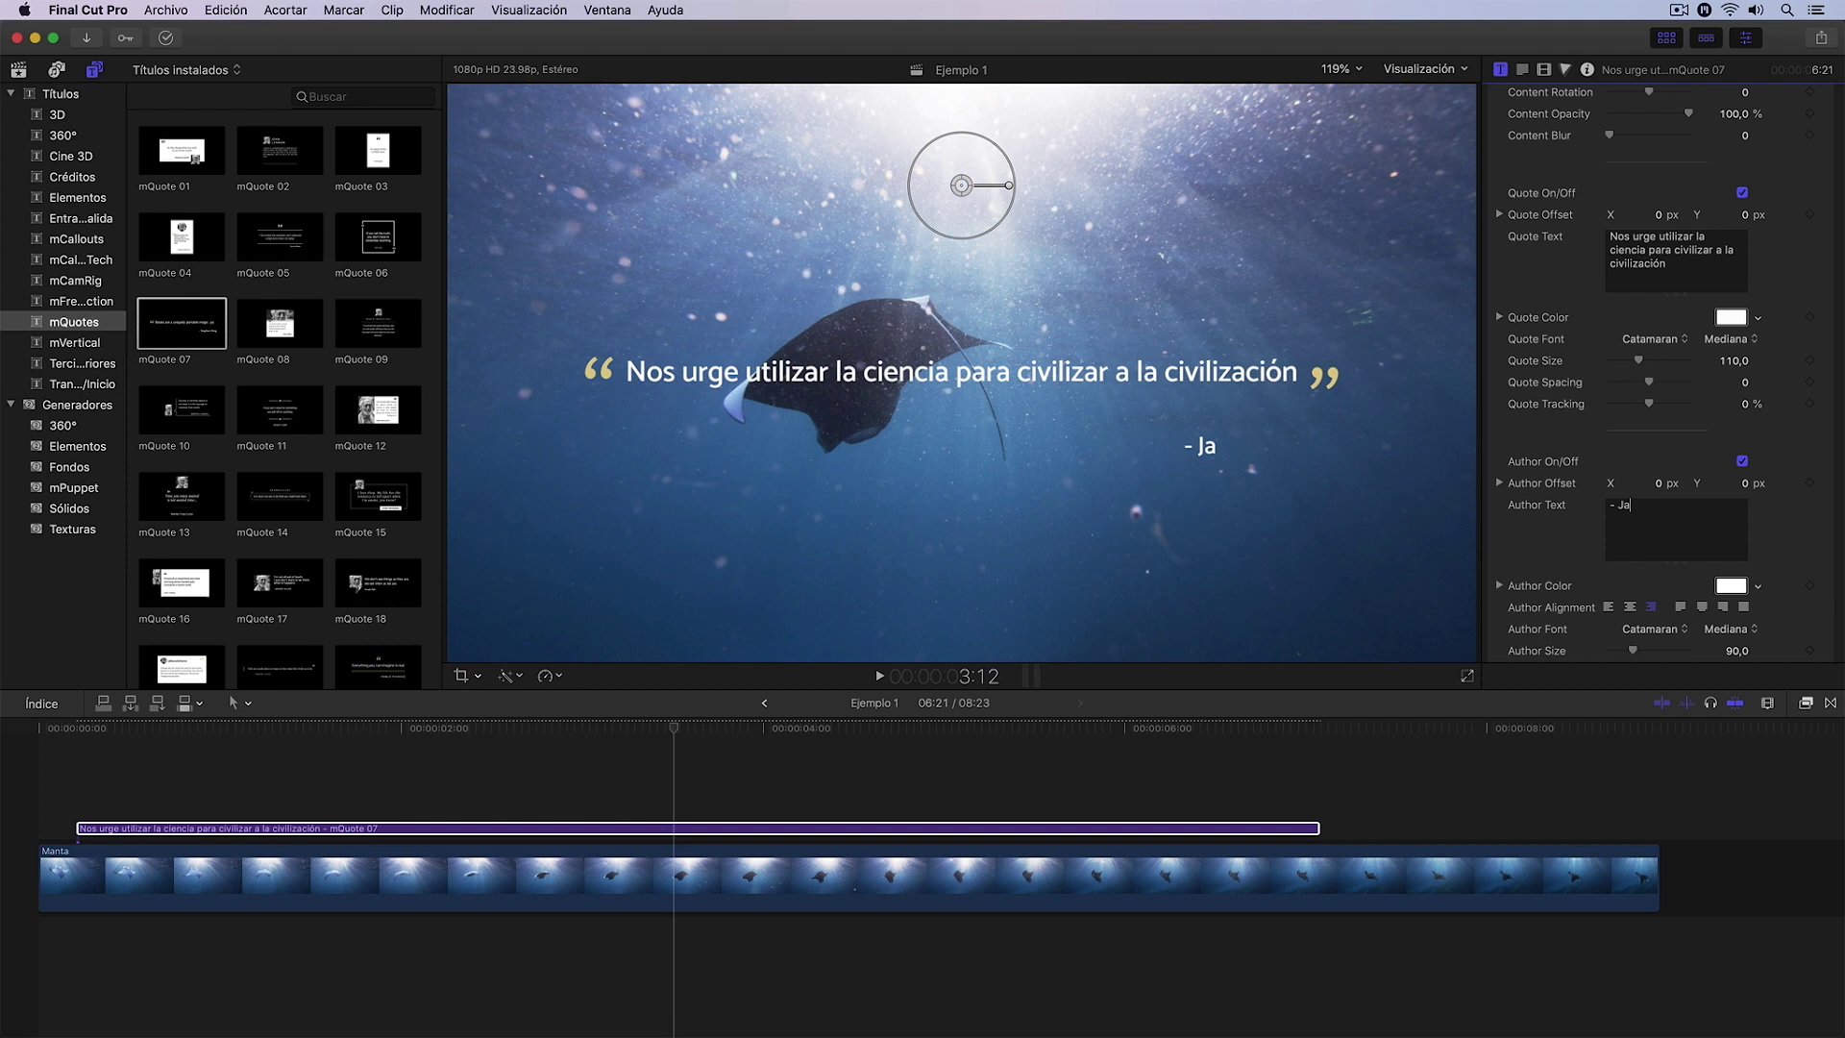
text(cques Cousteau)
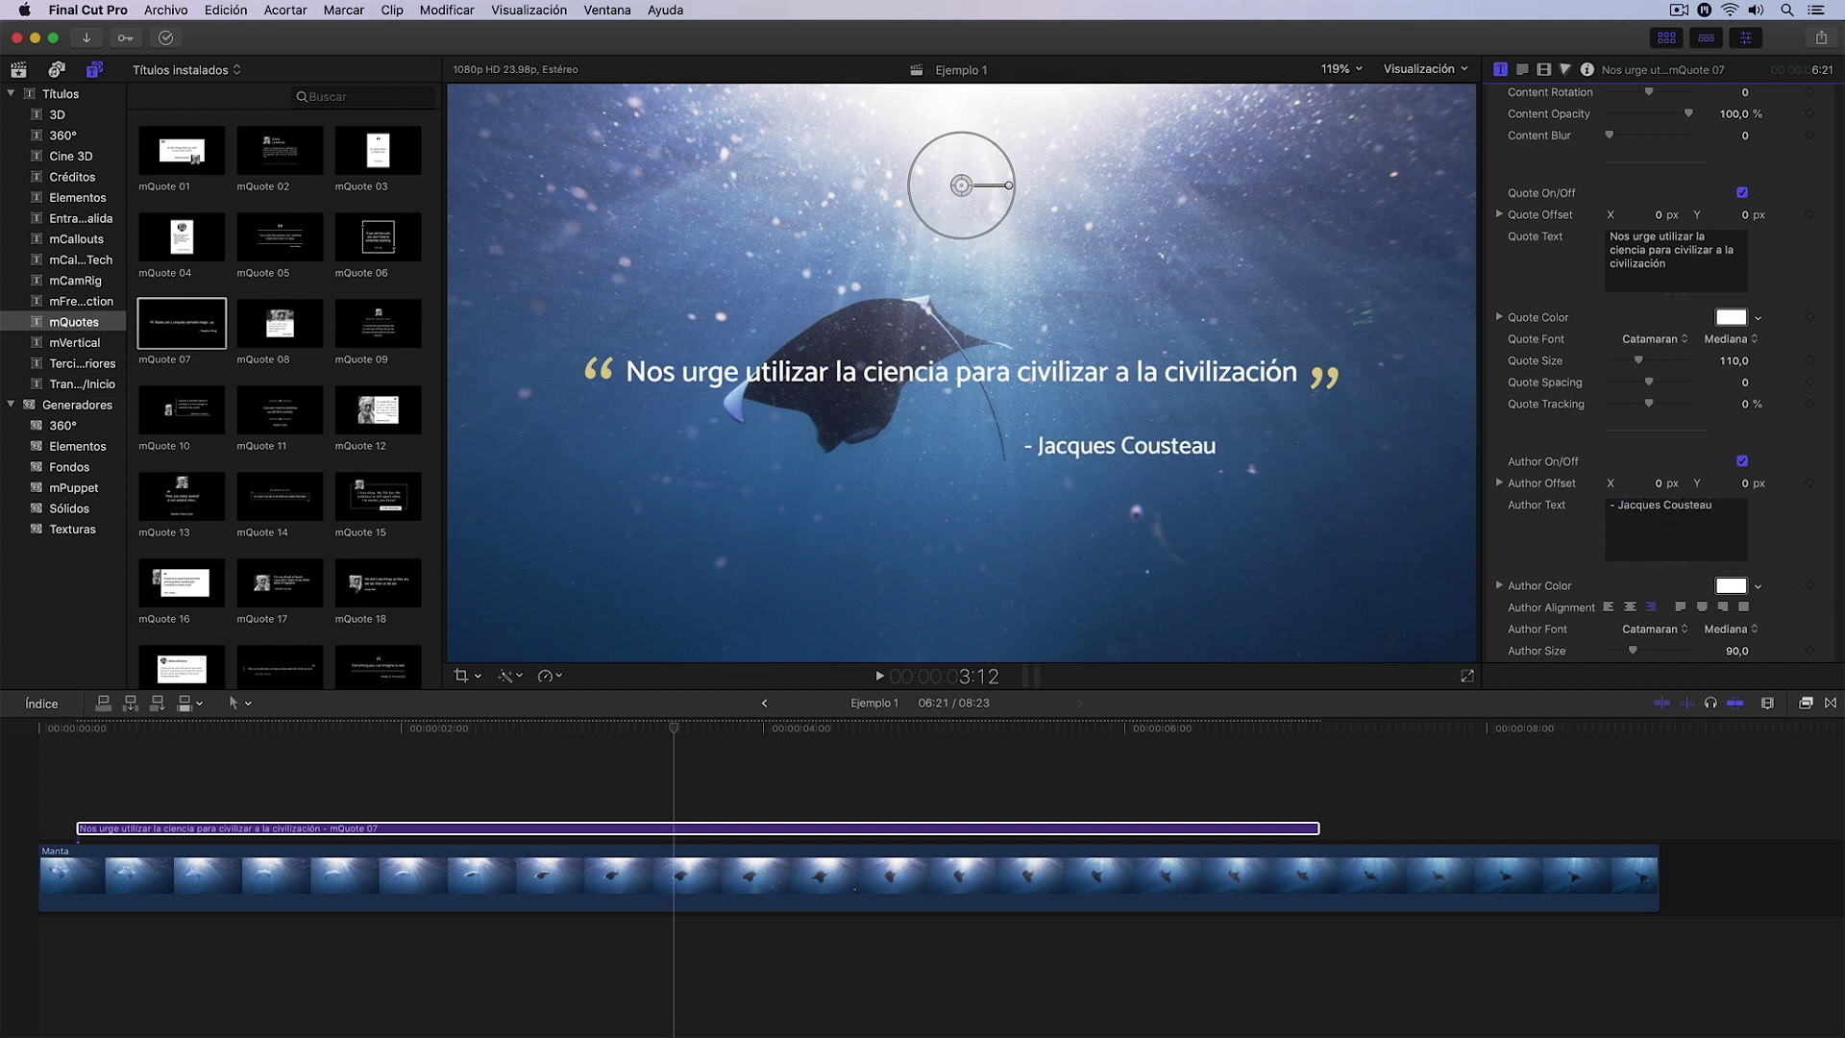
- Toggle the author line off and back on, then offset it to X 3.8 px, Y 1.7 px
click(1743, 462)
click(1743, 462)
scroll(1746, 468, down, 2)
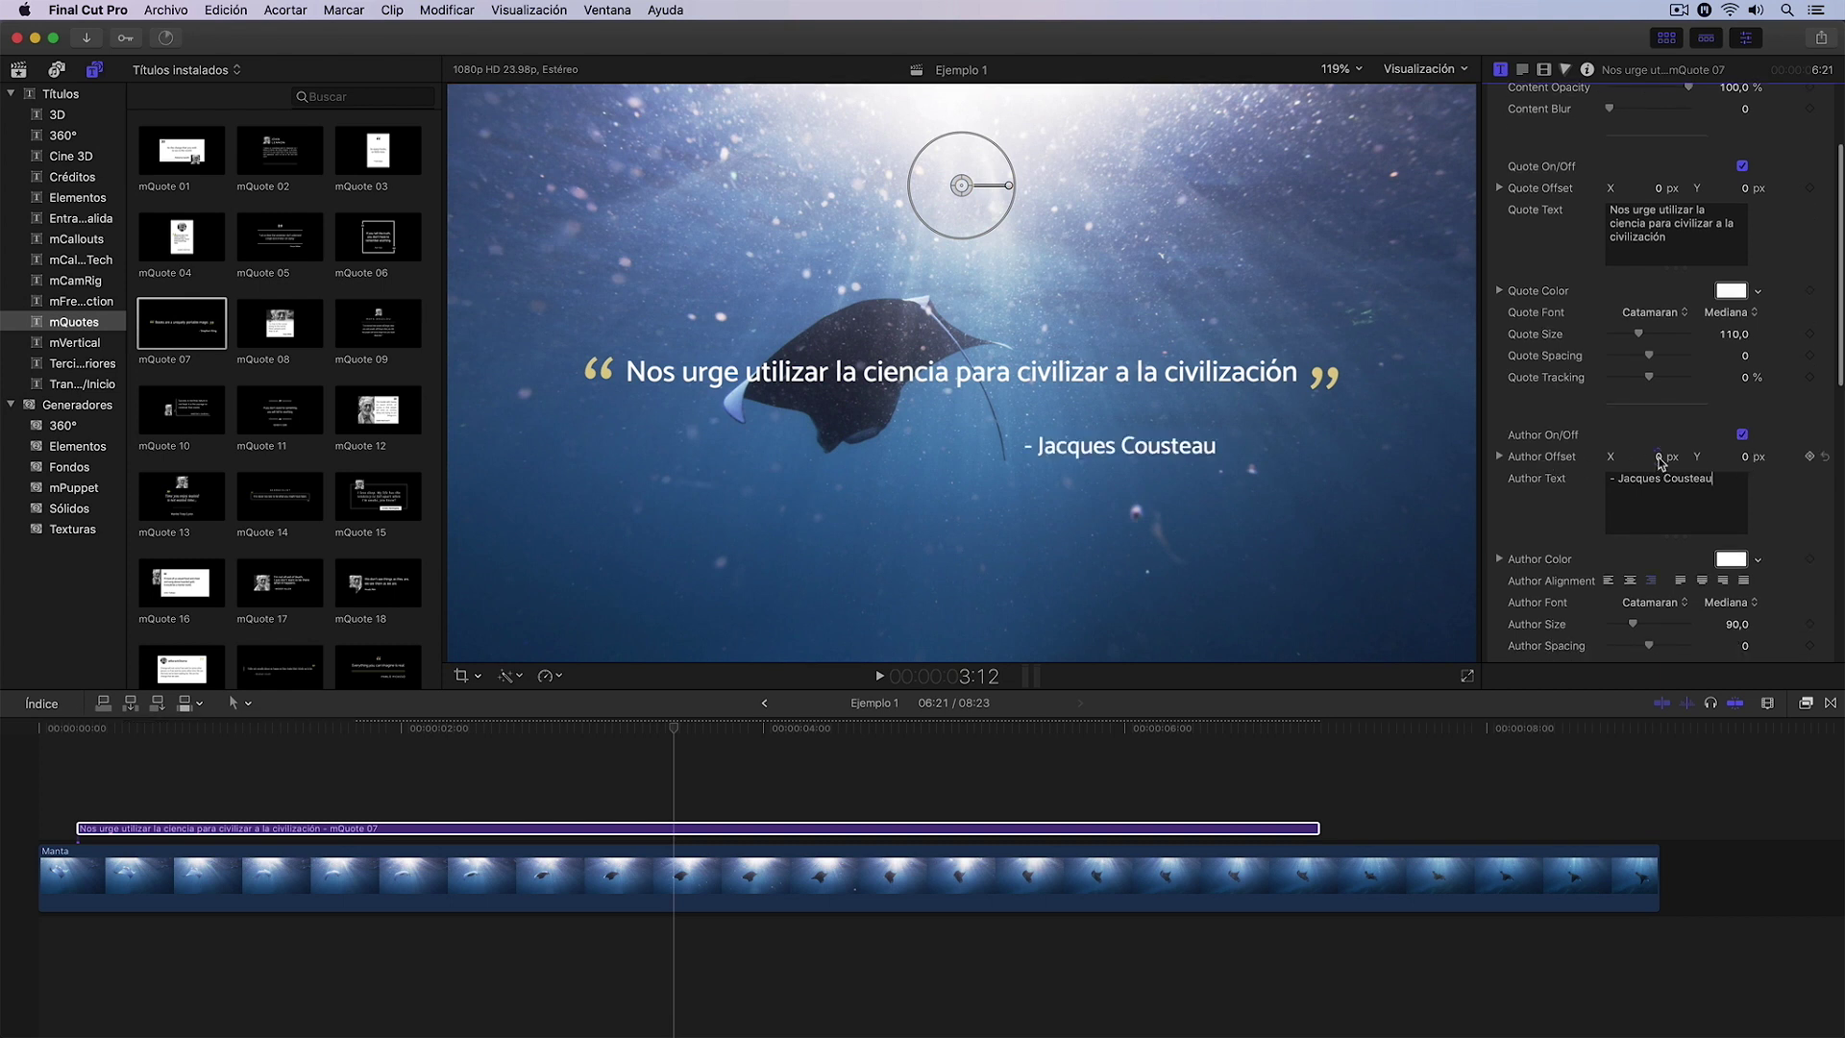
mouse_move(1659, 459)
mouse_down()
mouse_move(1746, 456)
mouse_move(1746, 440)
mouse_move(1666, 461)
mouse_up()
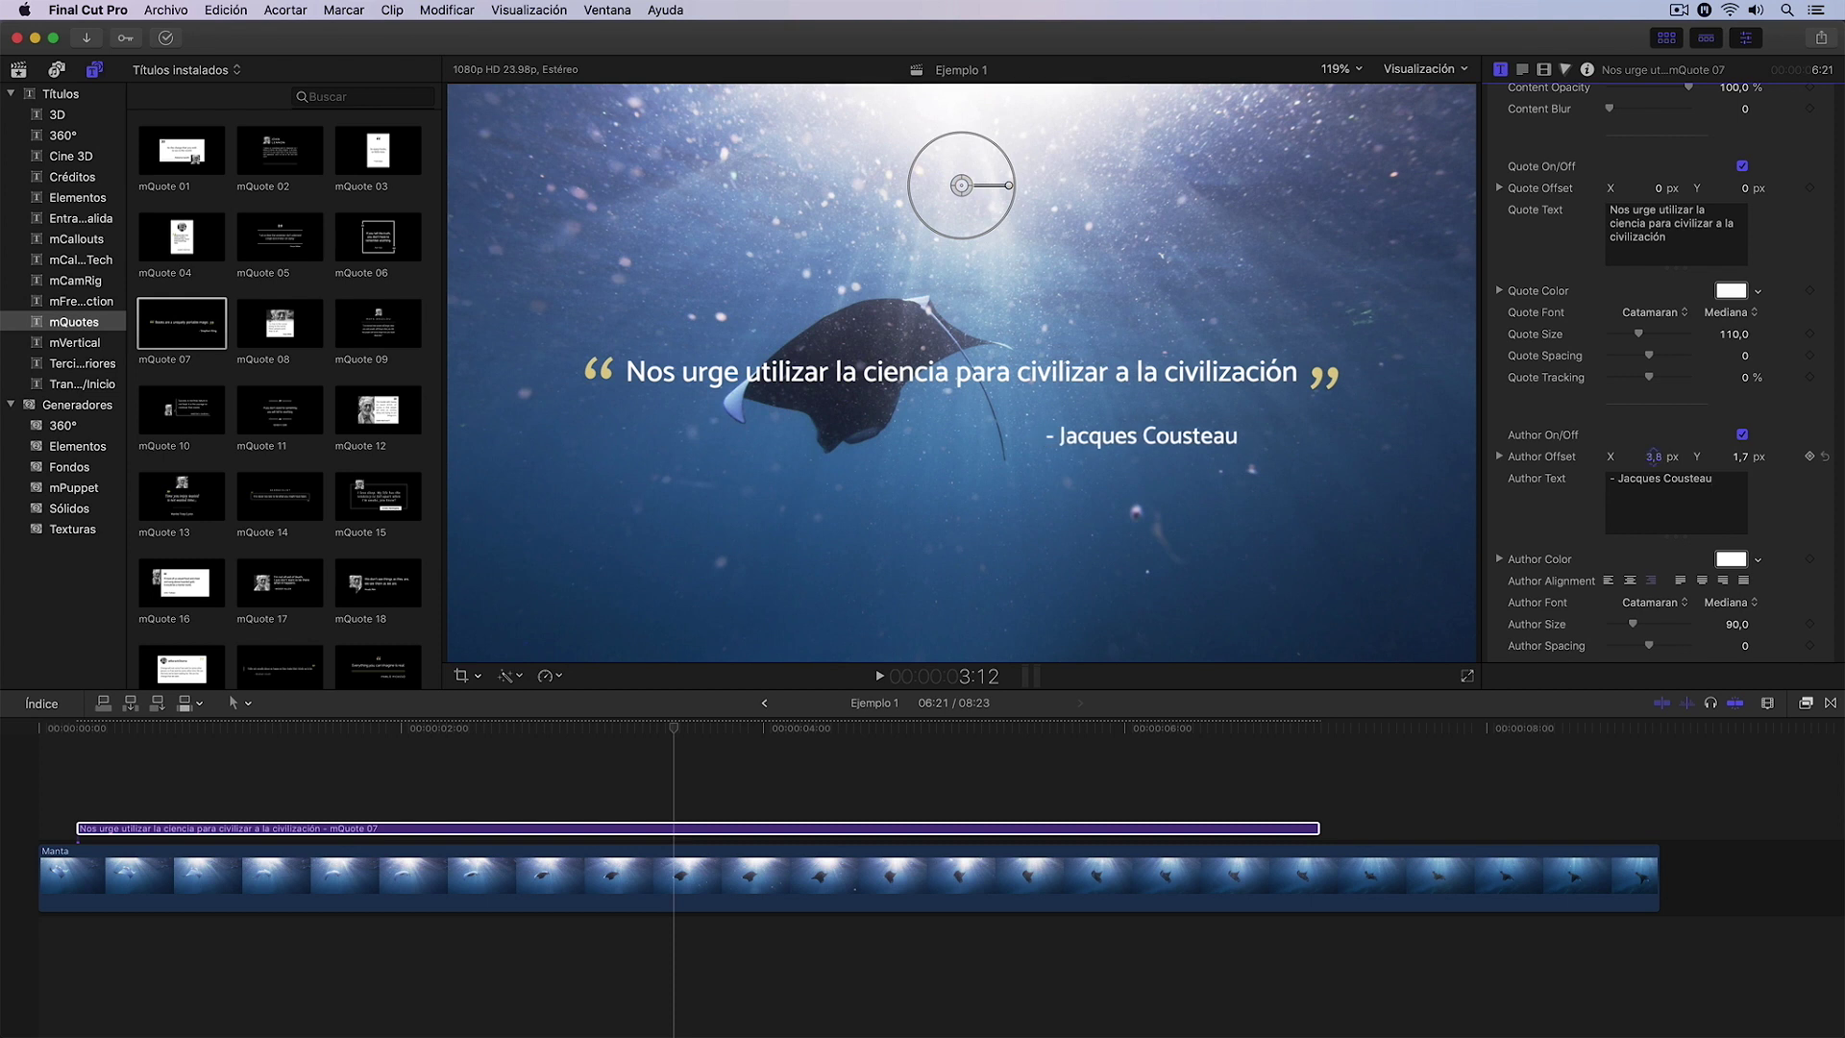
scroll(1651, 462, down, 1)
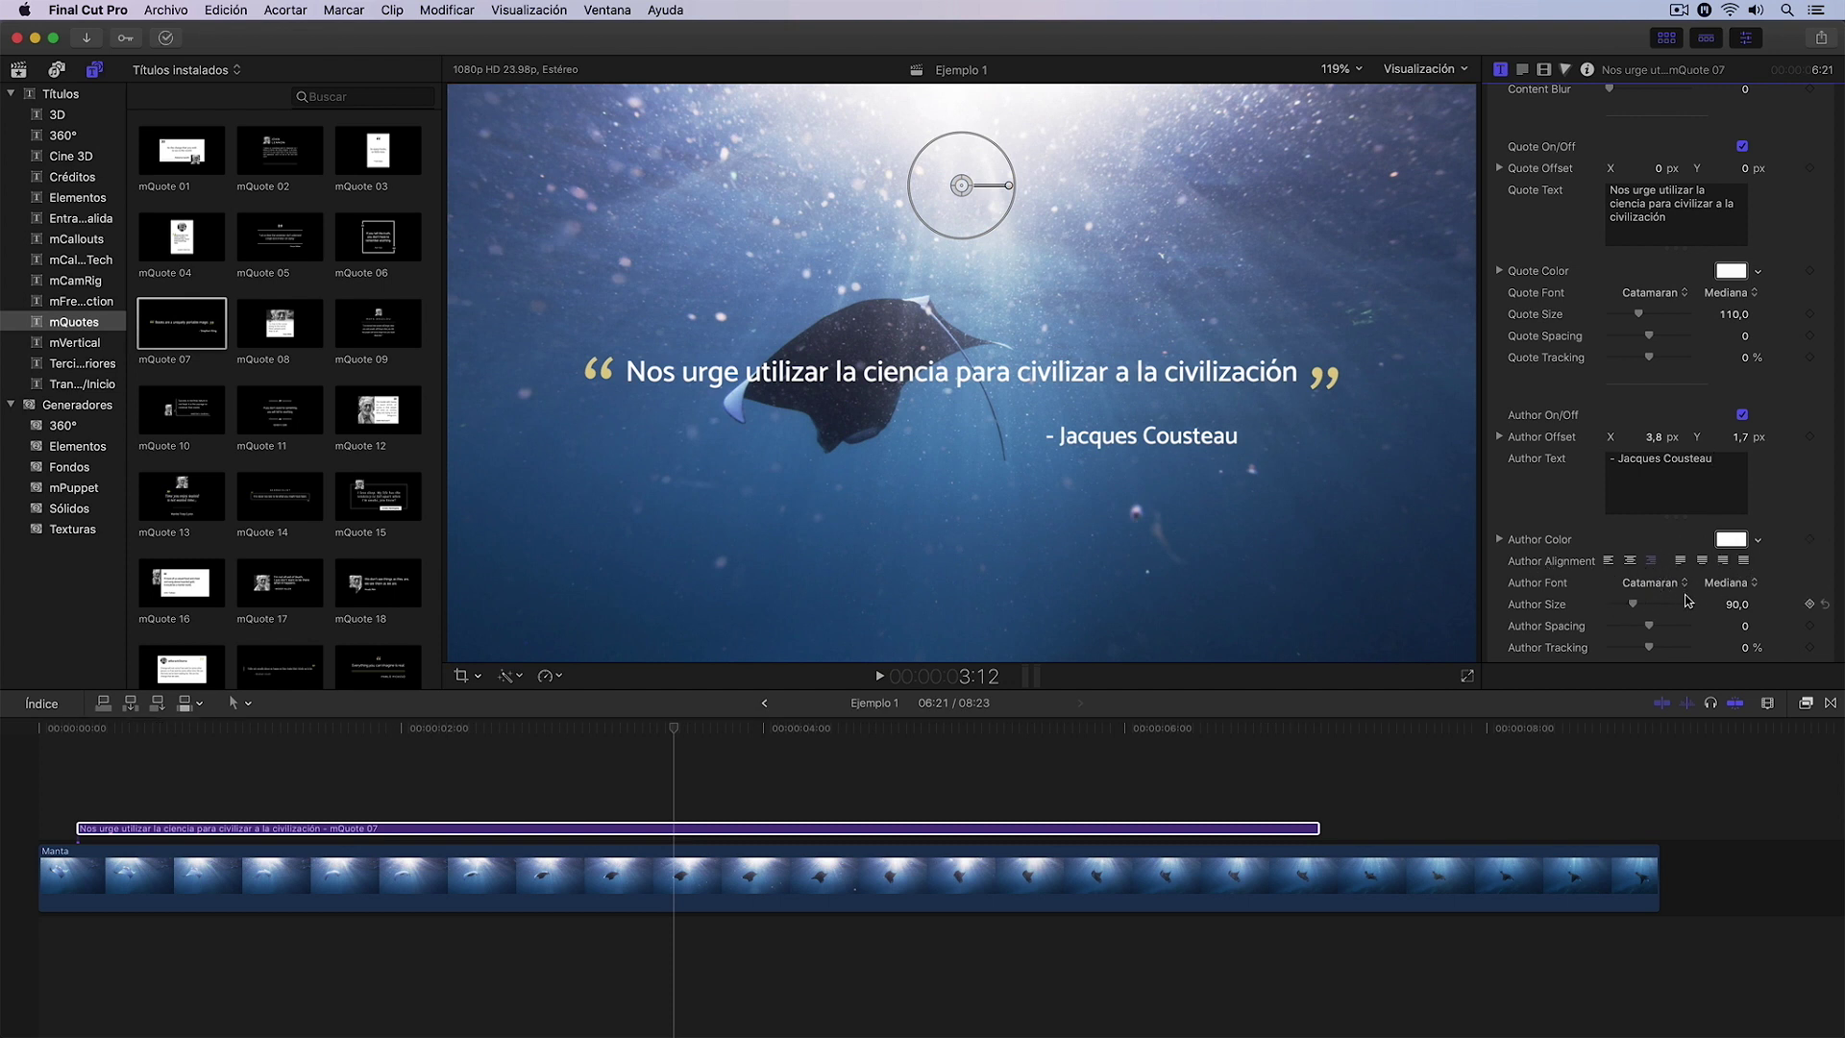
- Expand the Inspector to full height, toggle Drop Zone on and off, and reach Quotation Marks
double_click(1660, 67)
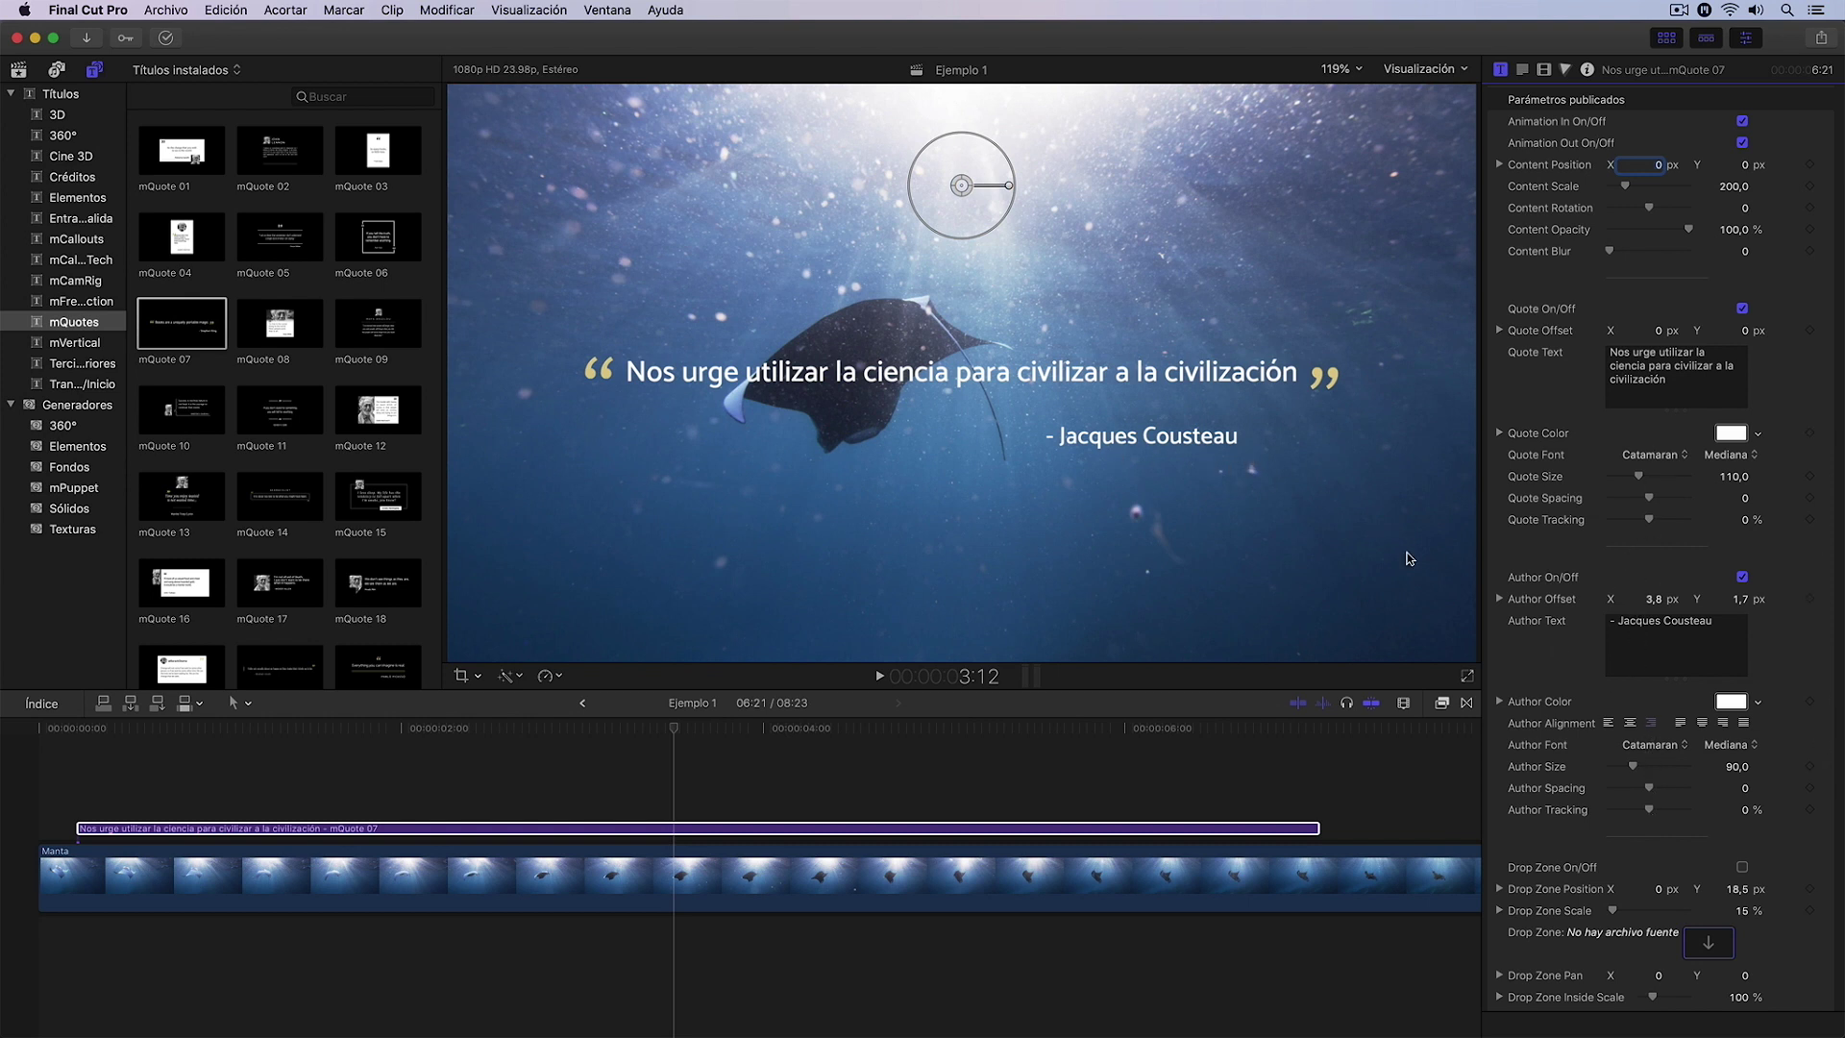
scroll(1558, 740, down, 3)
scroll(1561, 740, down, 5)
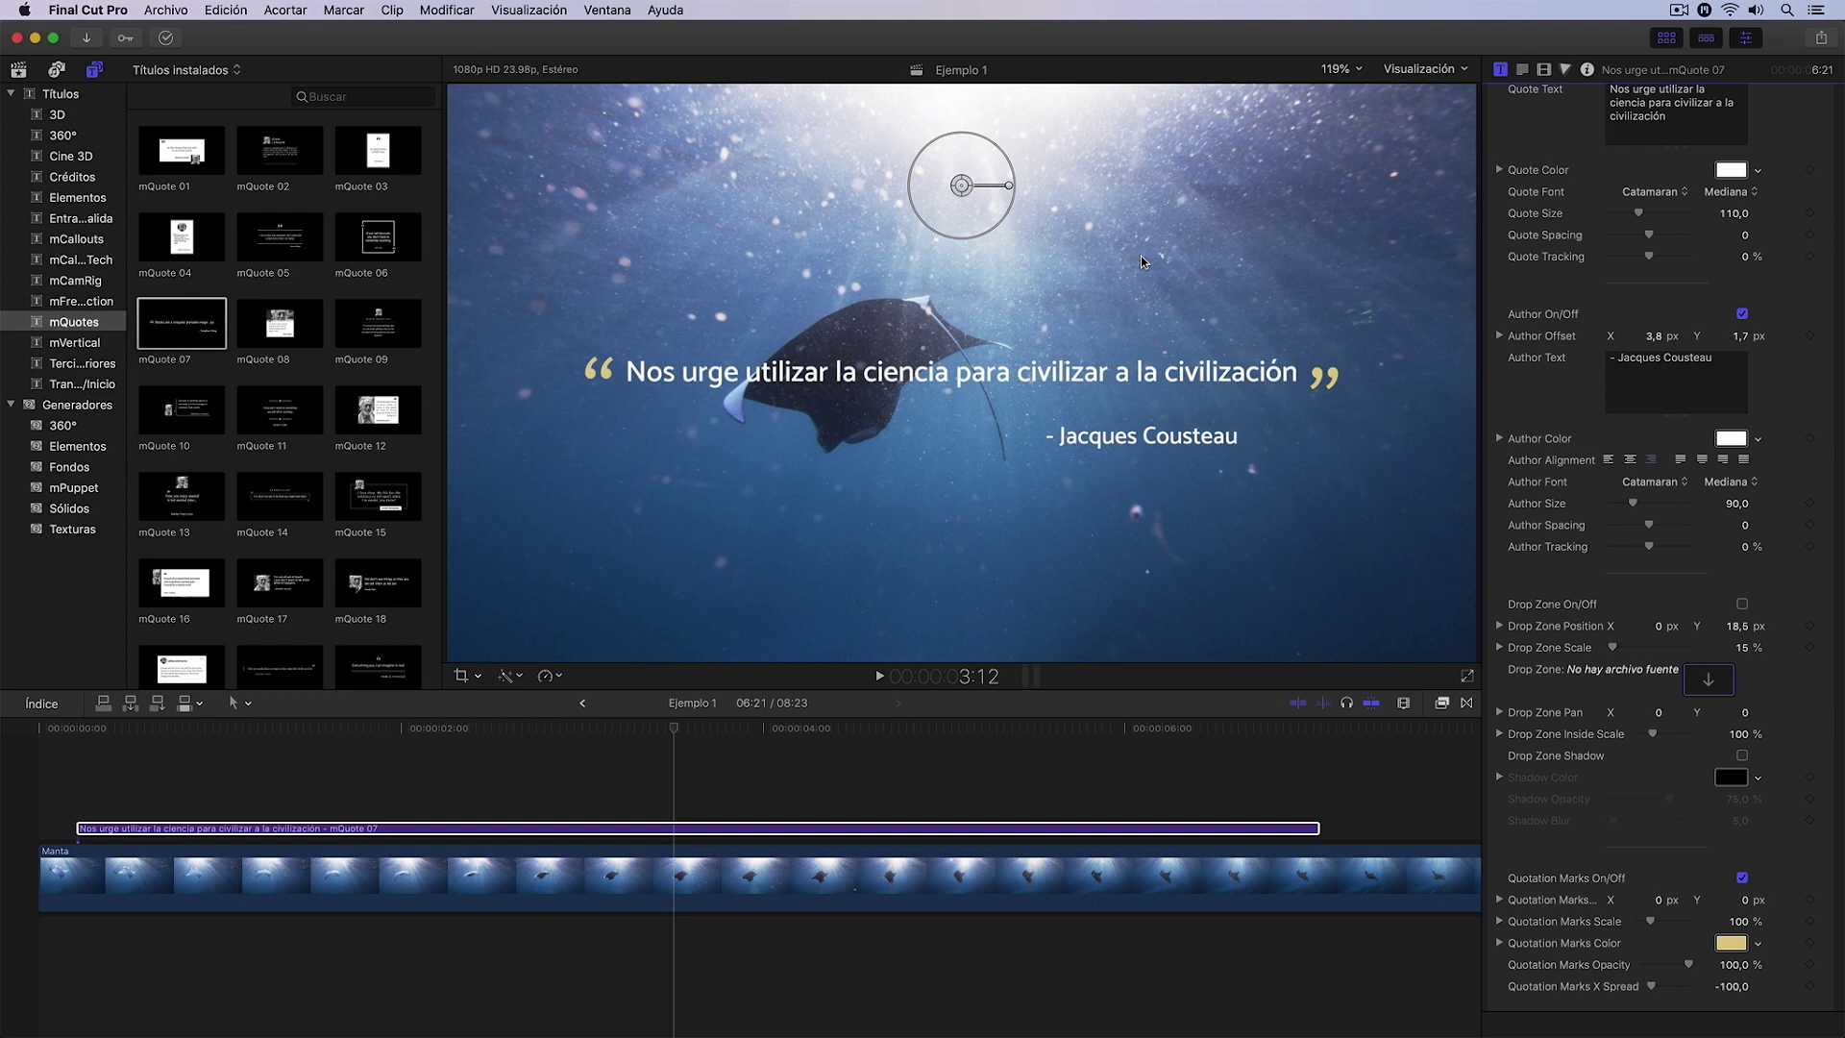
click(1742, 604)
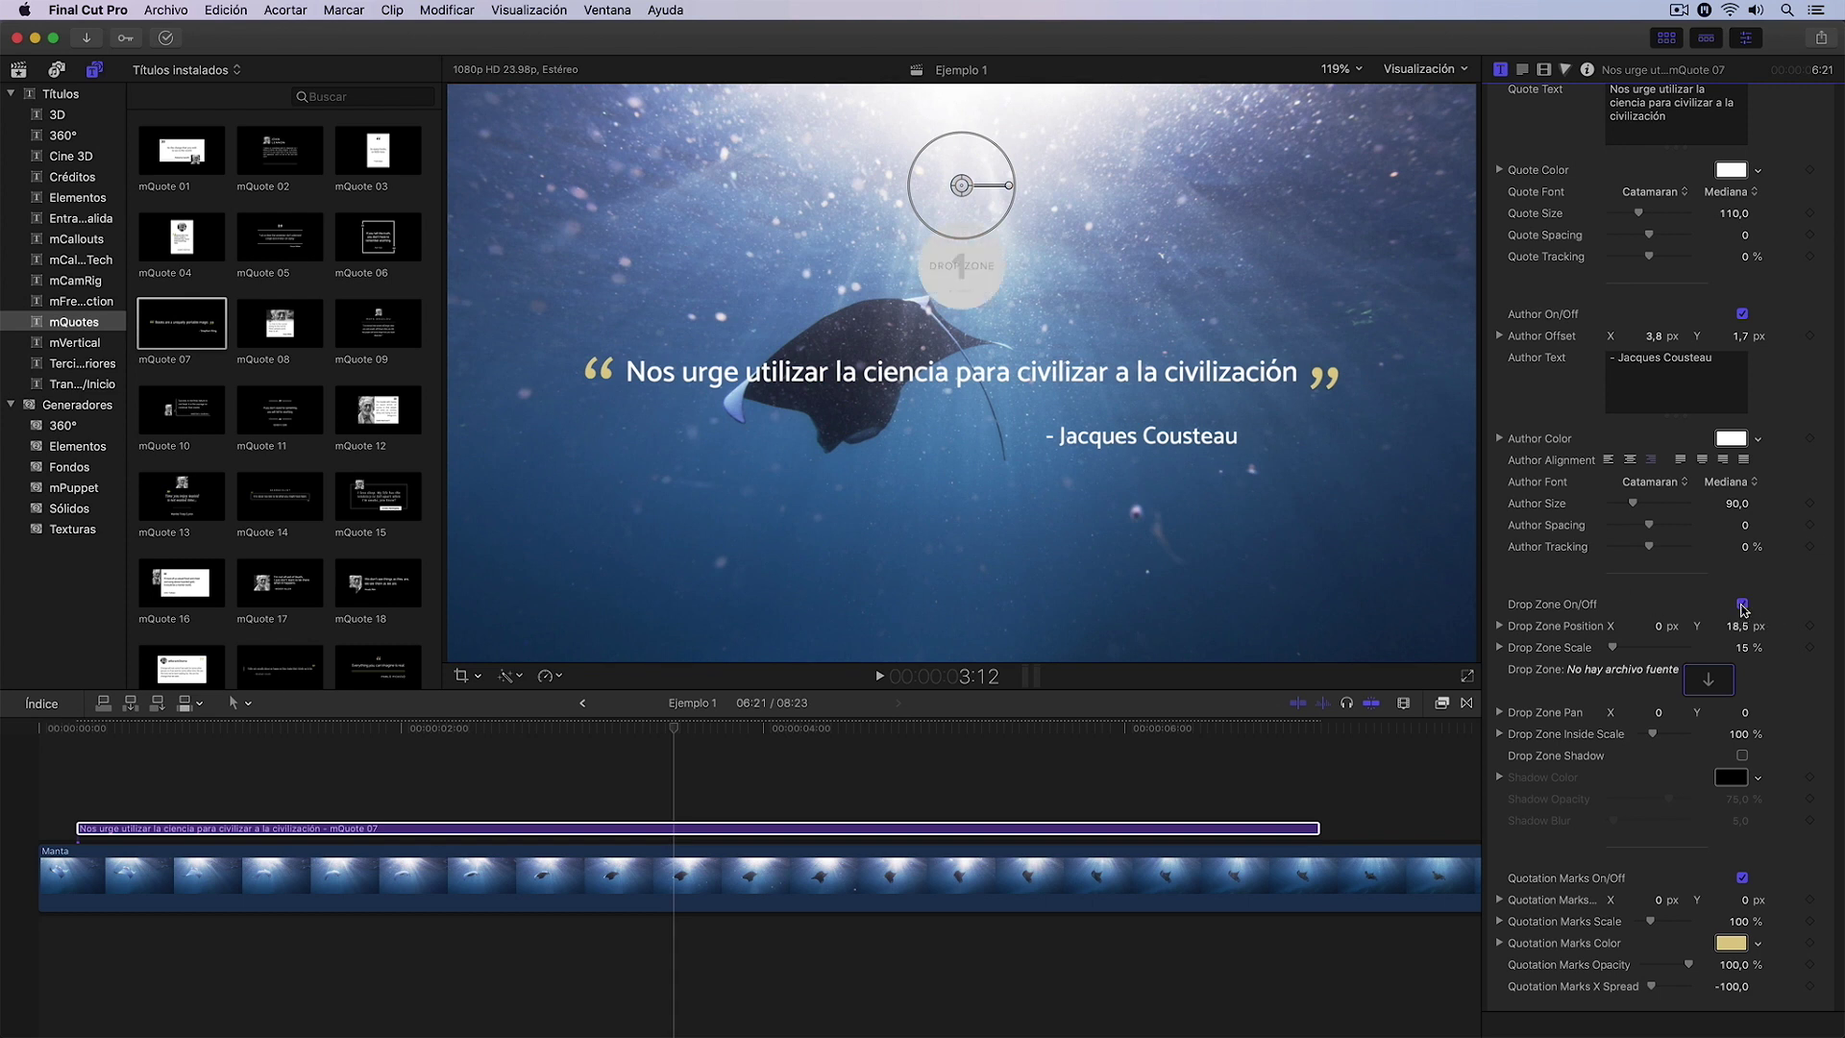
click(1742, 604)
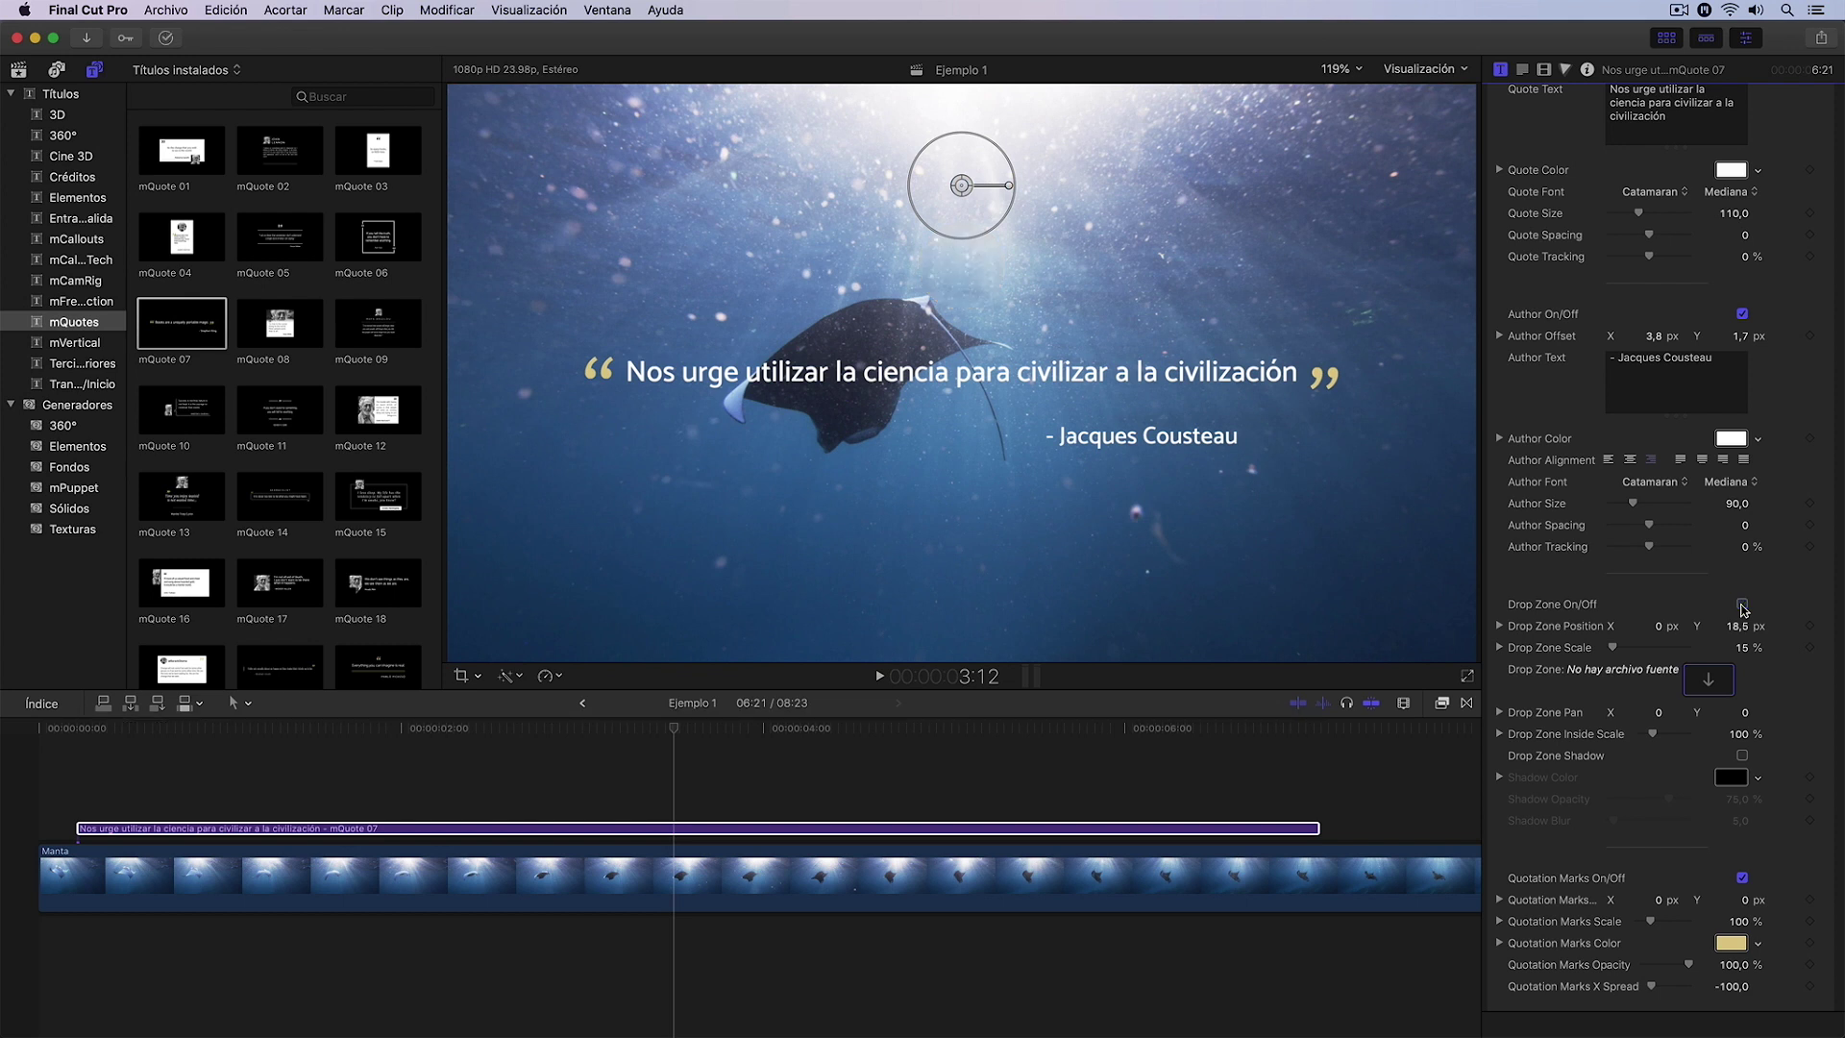
scroll(1742, 608, down, 5)
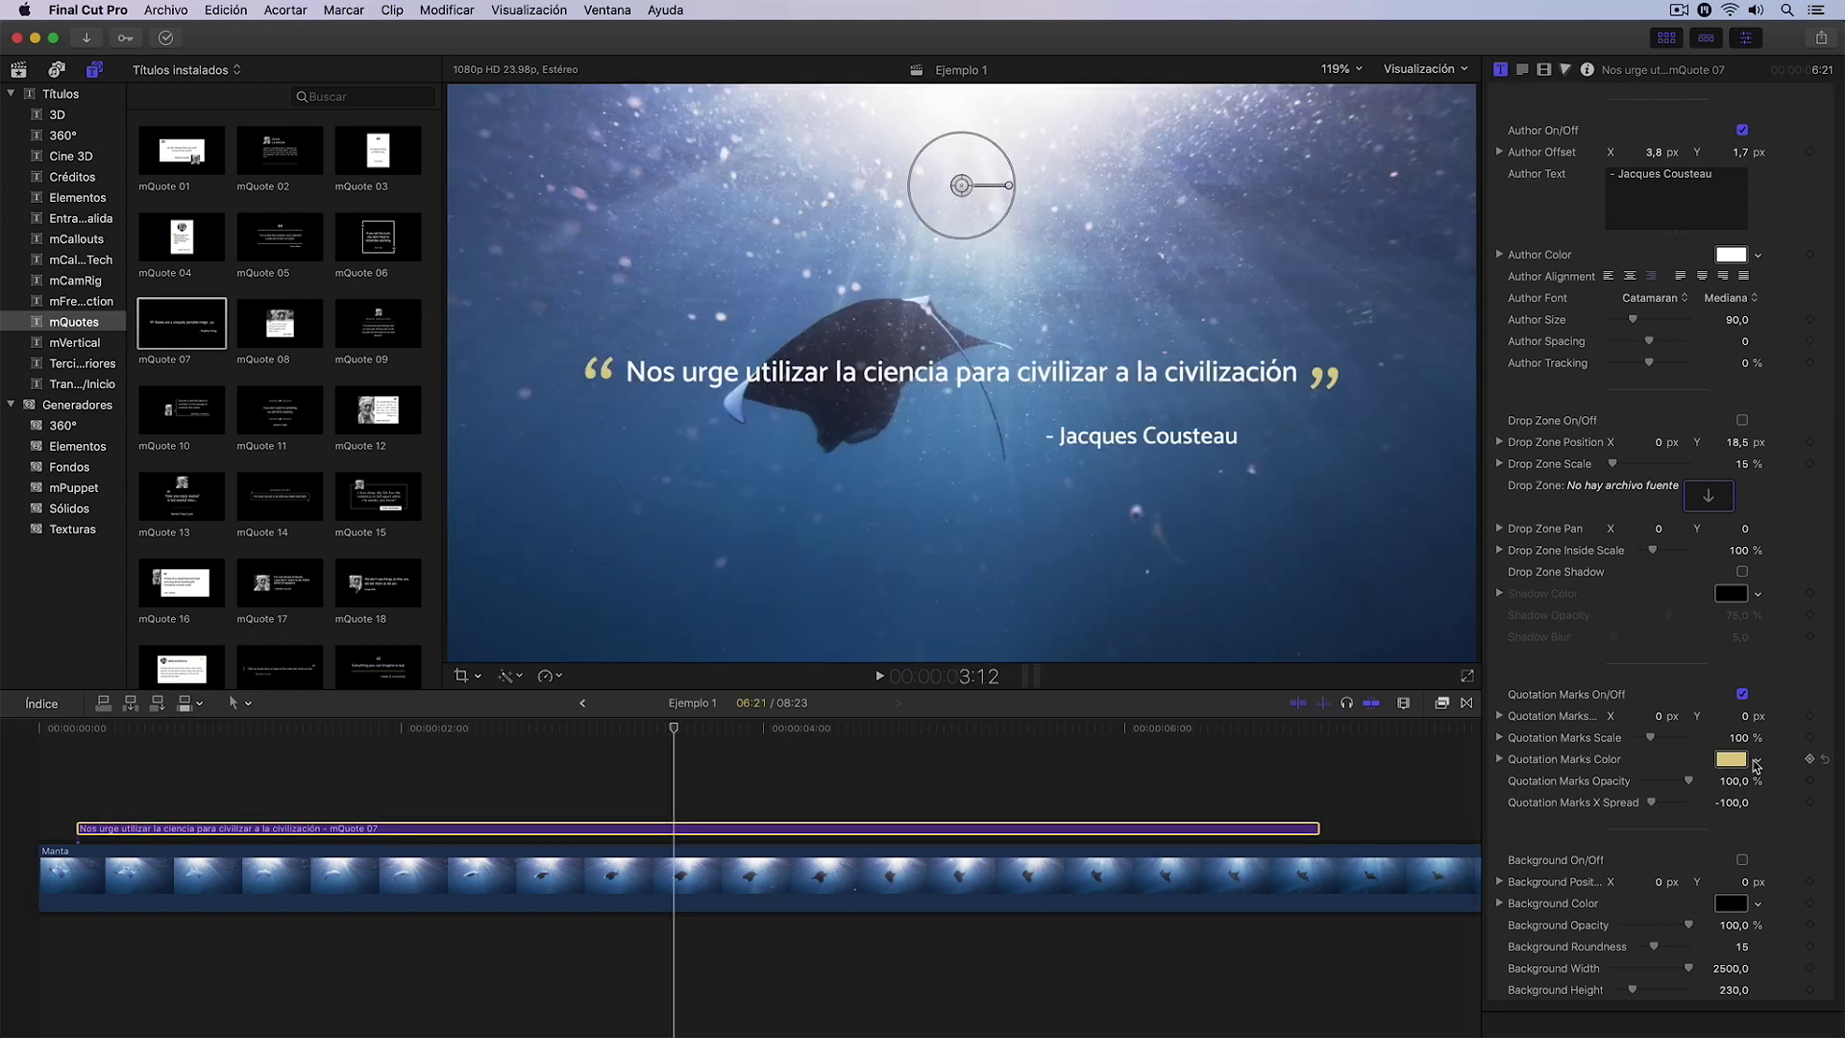
- Make the quotation marks black and slightly adjust their offset and size
click(1755, 765)
drag(1760, 817, 1785, 956)
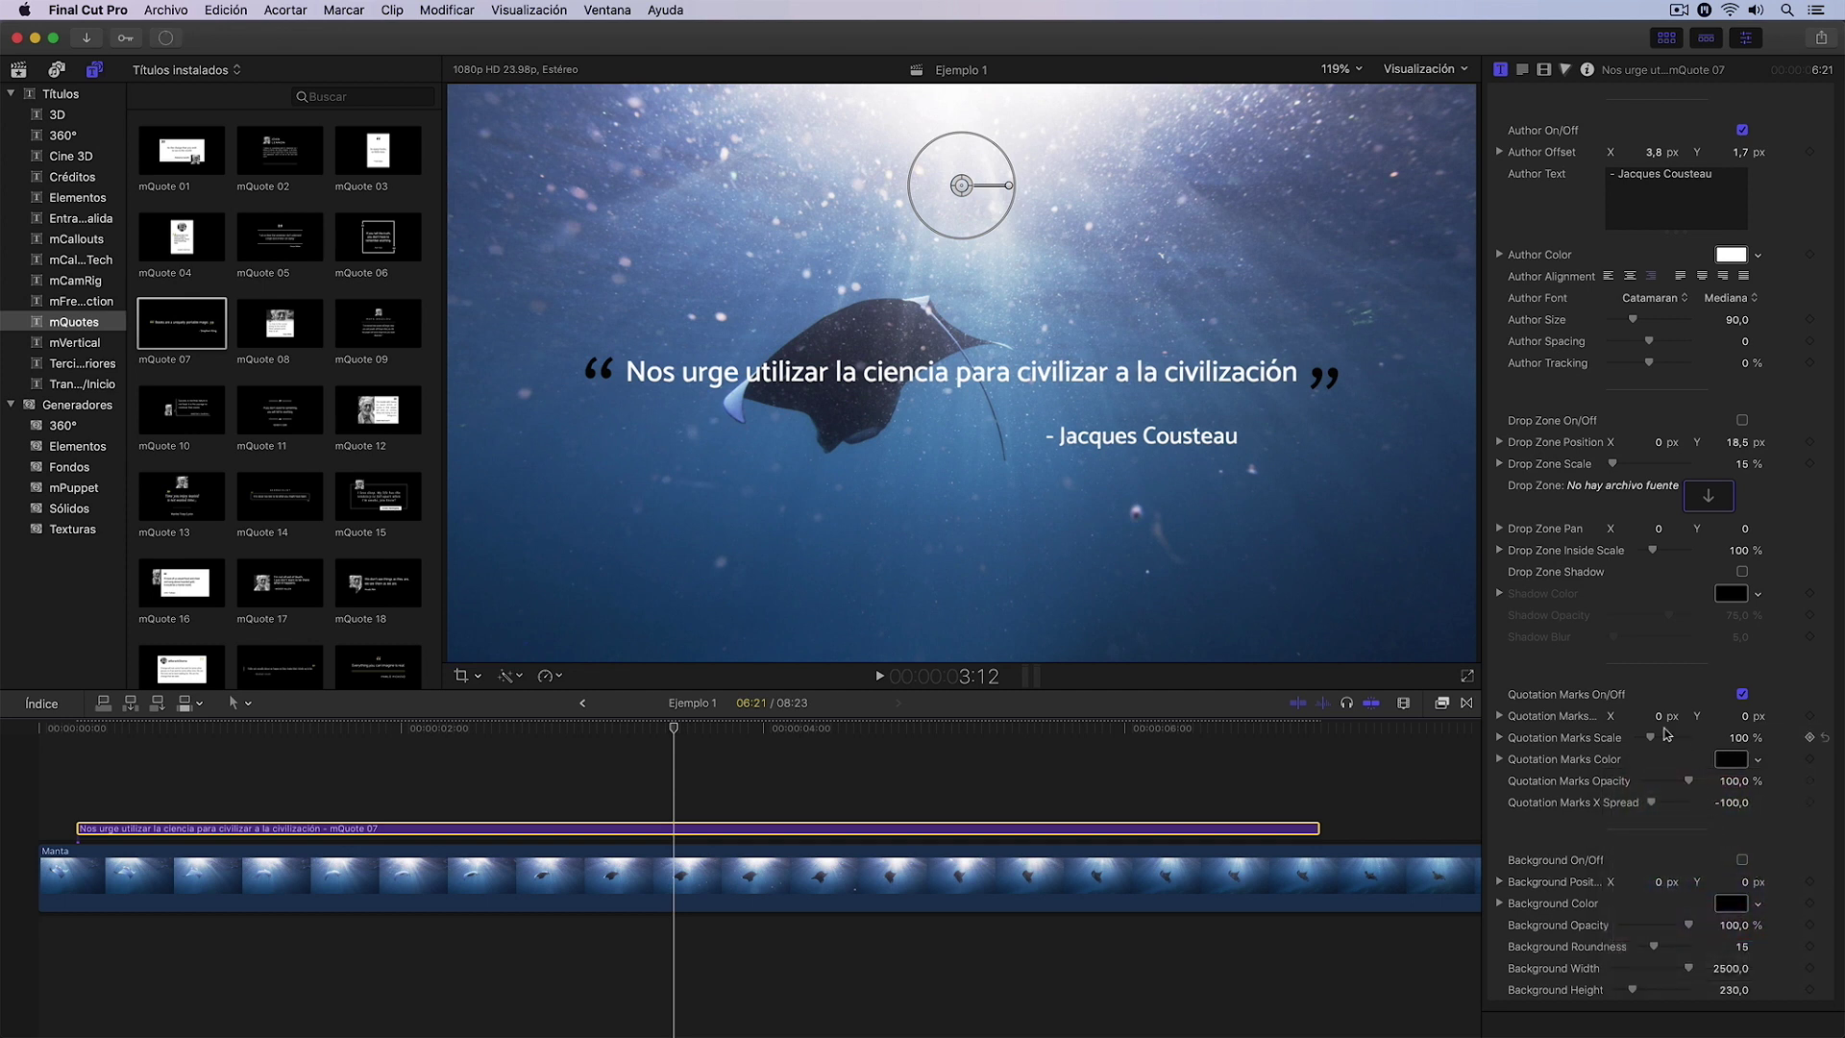
drag(1661, 721, 1659, 716)
drag(1741, 738, 1739, 738)
- Enable the background box at Width 2598 and spread the quotation marks to X -152
click(1742, 861)
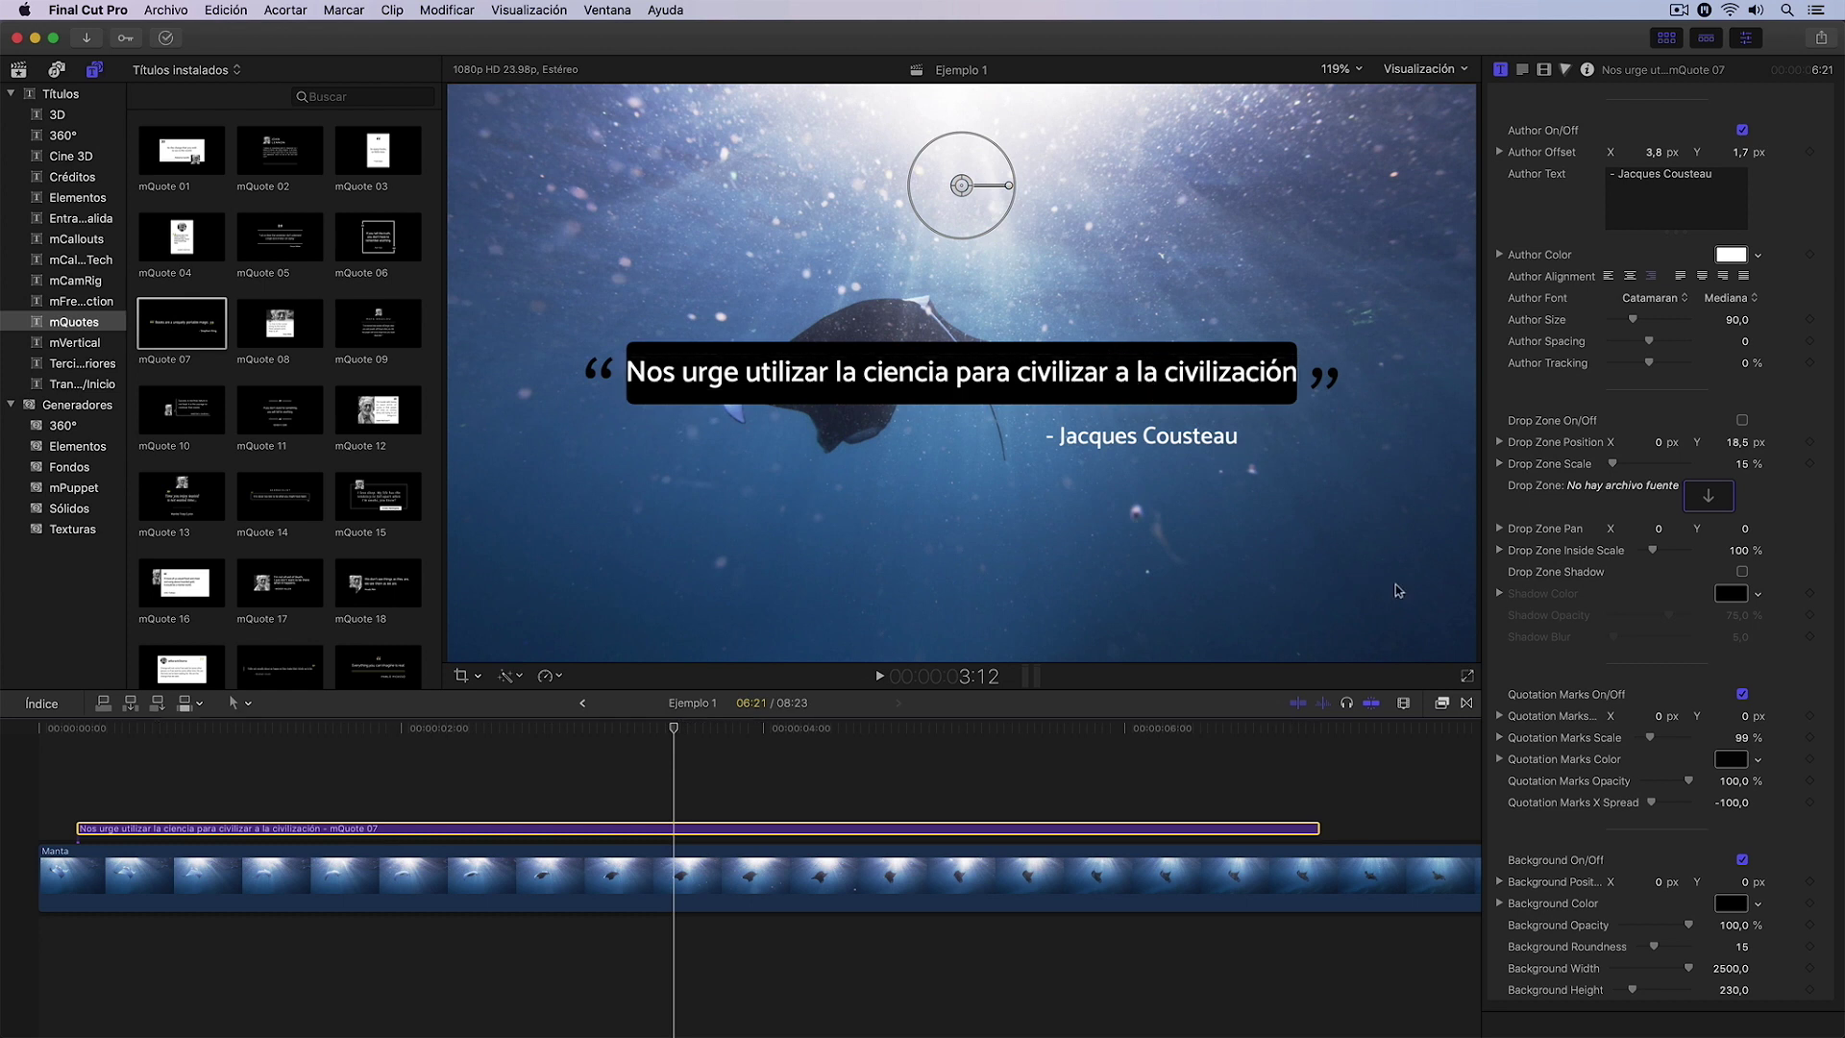
scroll(1624, 821, down, 1)
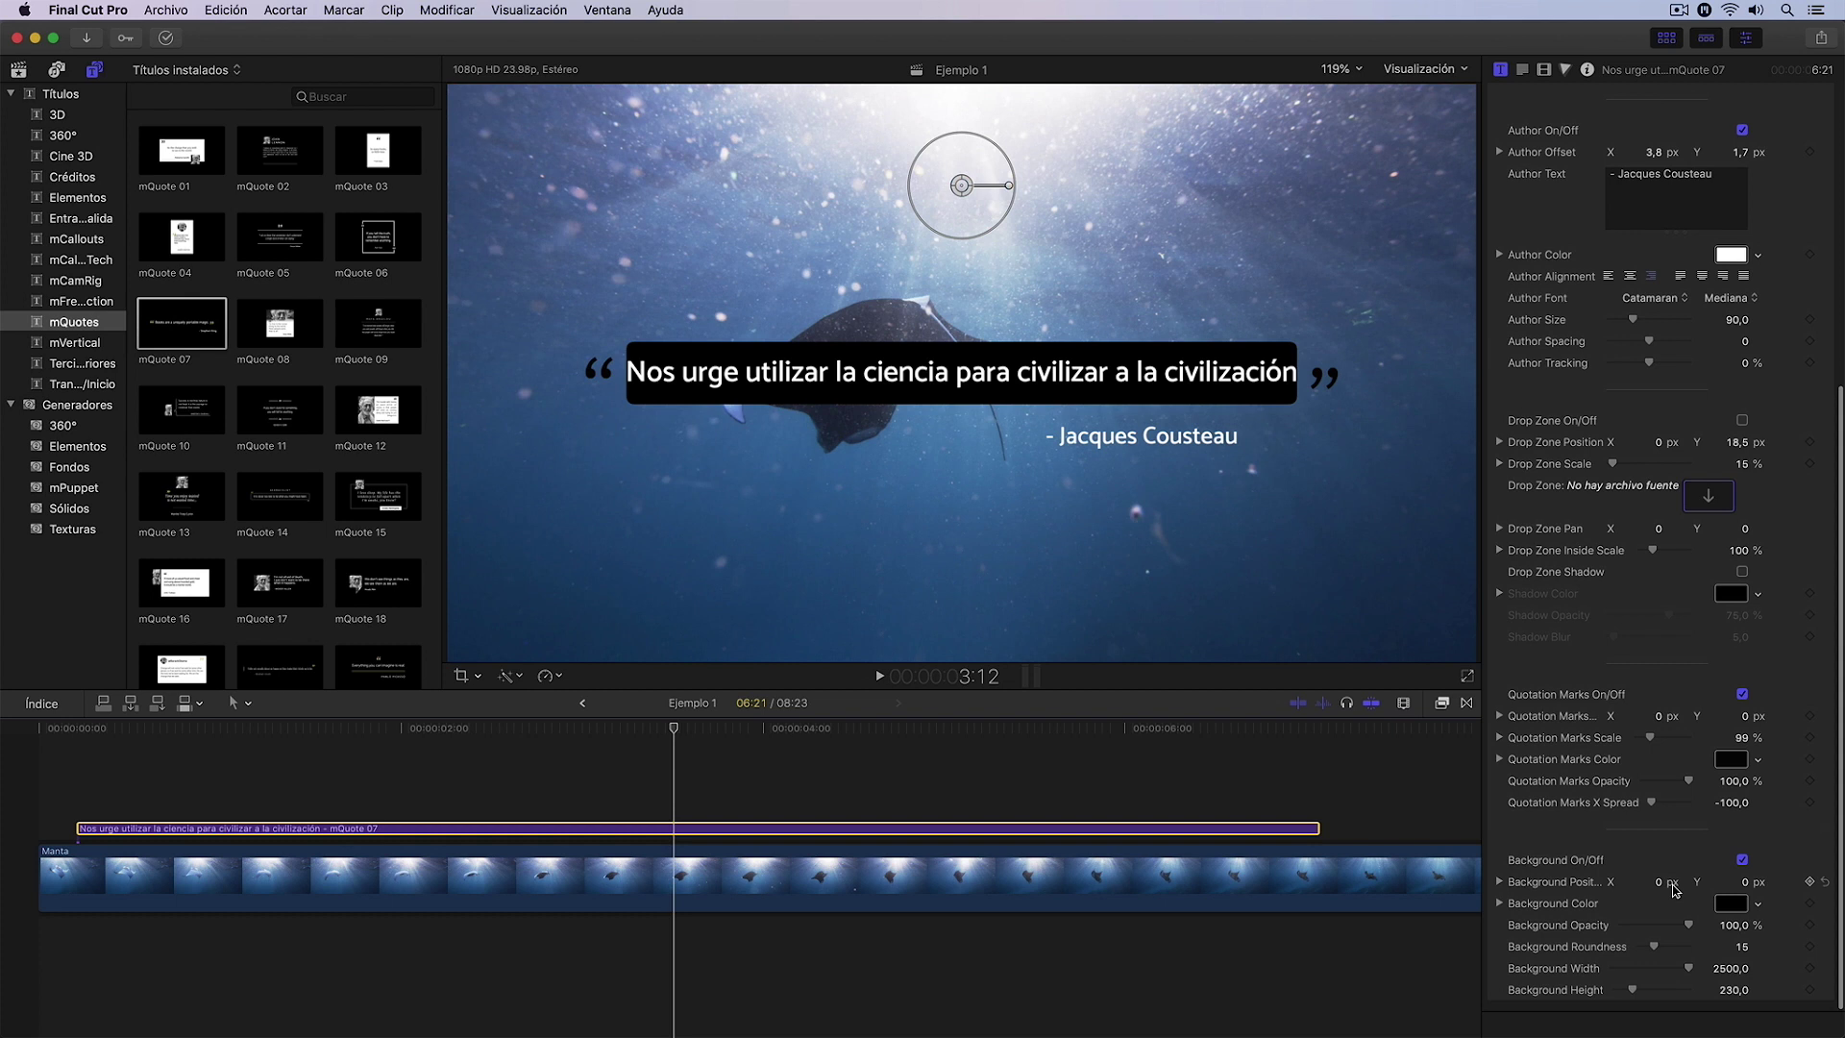
drag(1726, 972, 1751, 973)
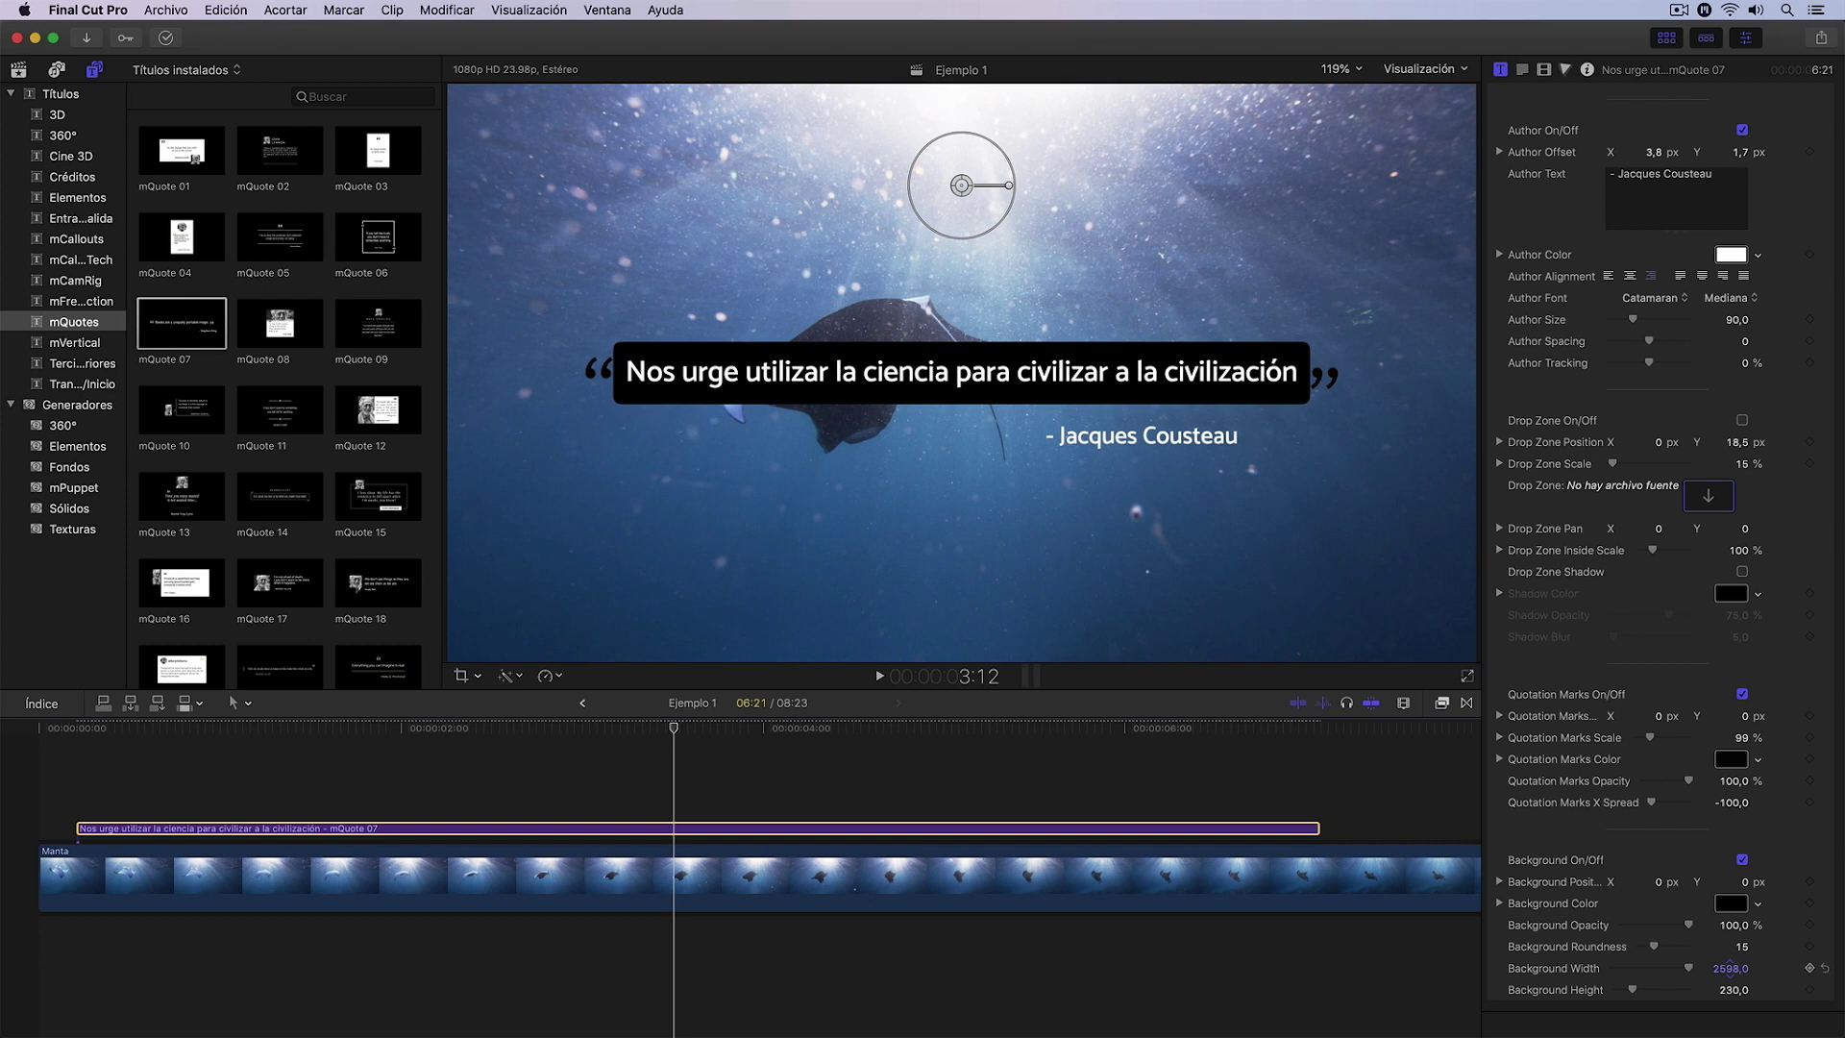
scroll(1729, 969, up, 1)
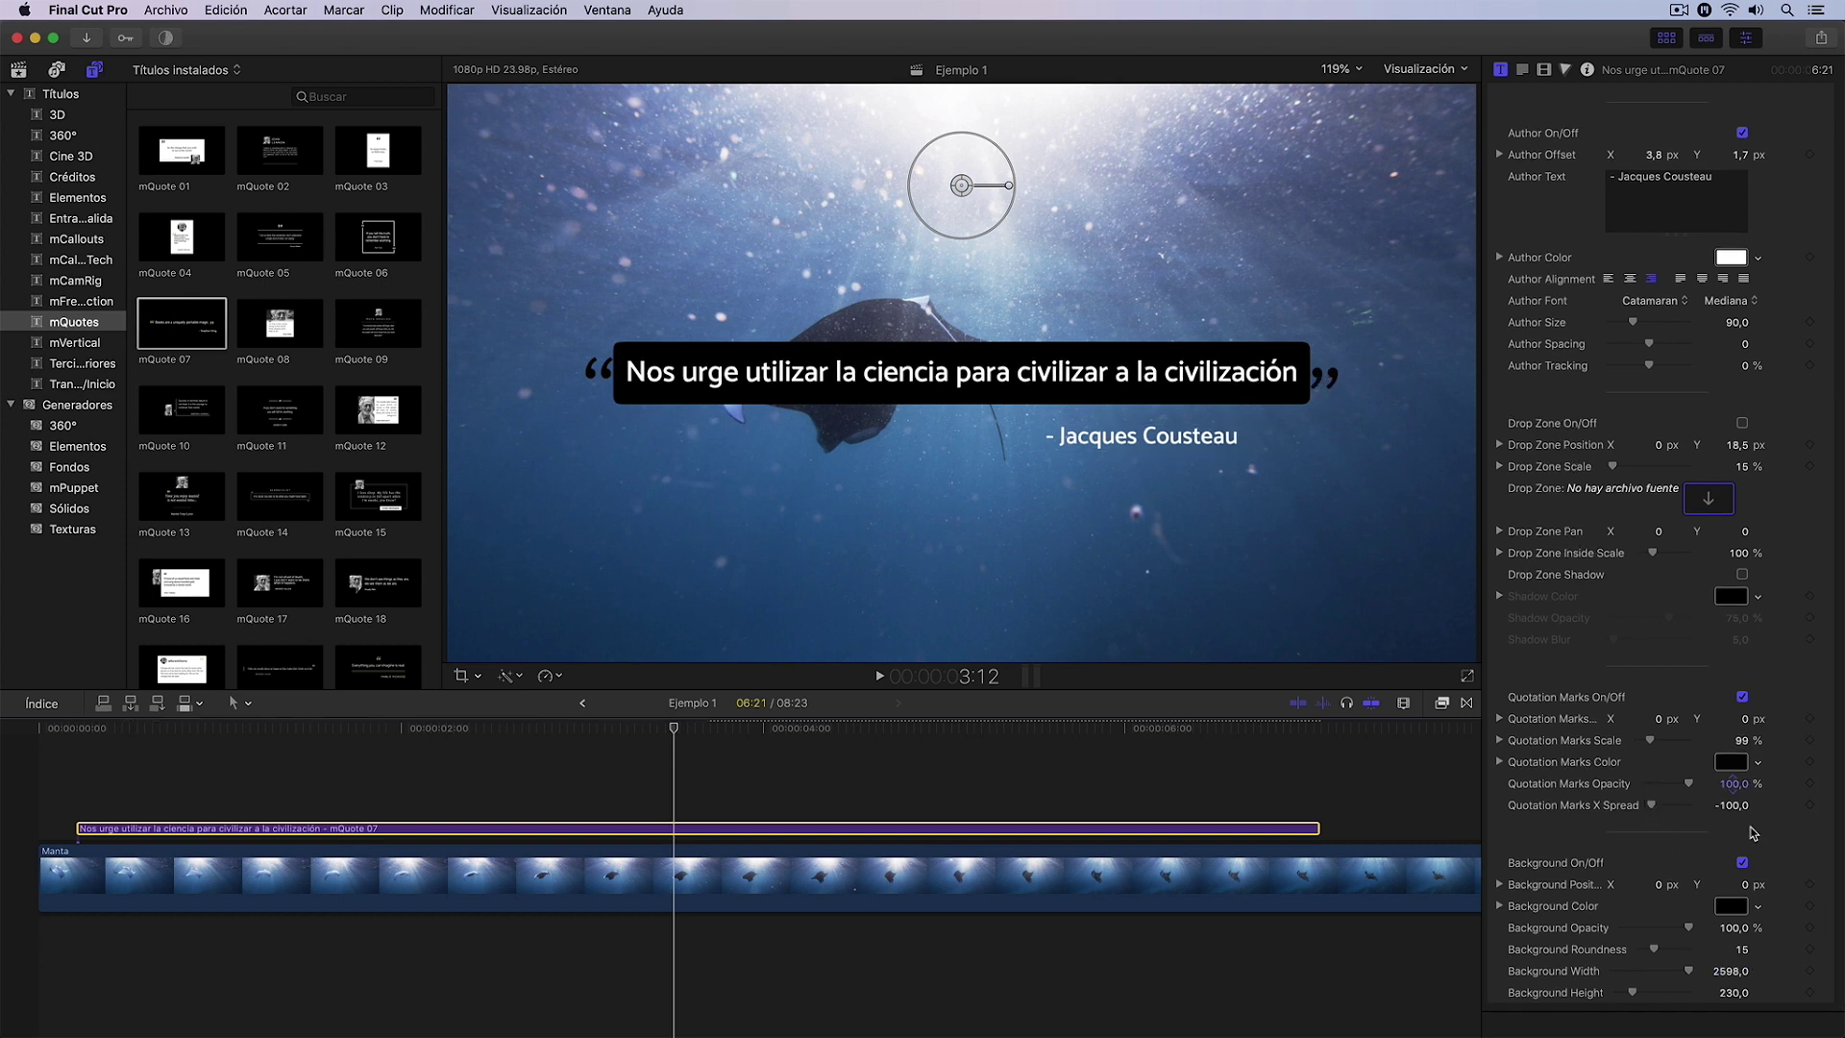
drag(1732, 812, 1689, 812)
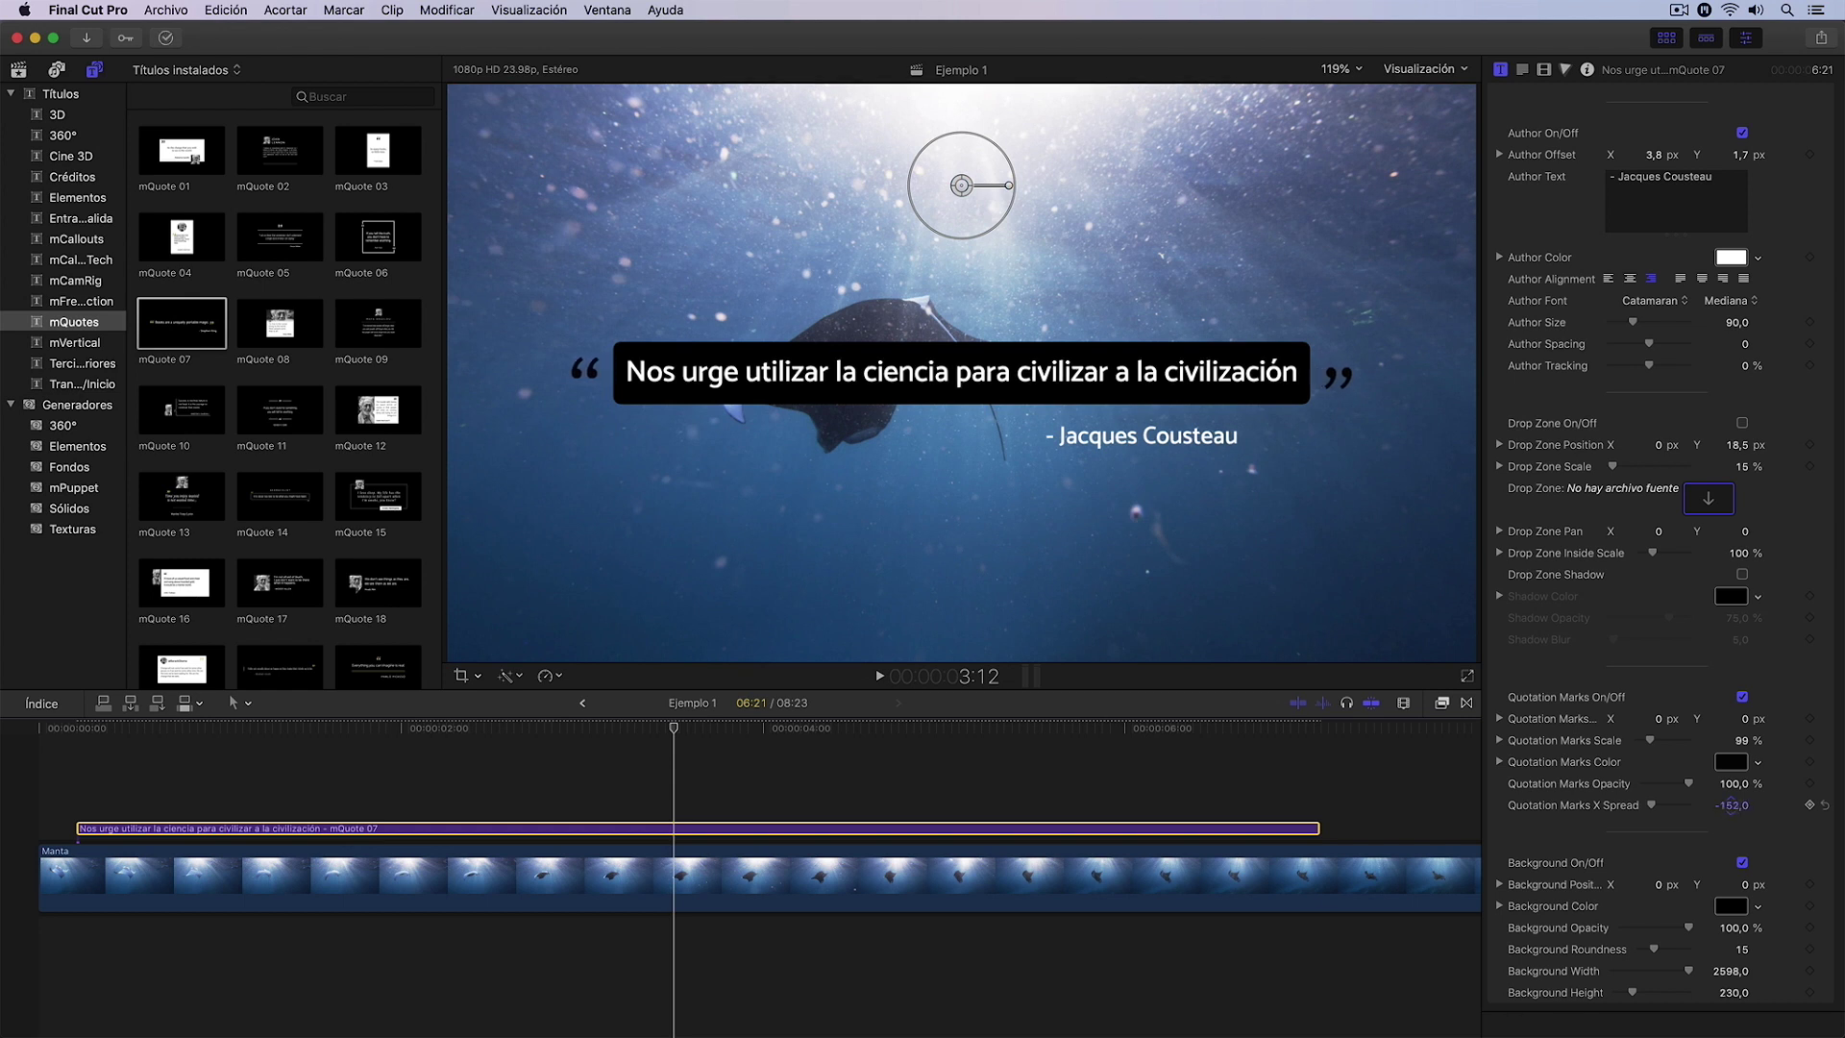
- Set the Background Opacity to 35%
scroll(1732, 812, down, 1)
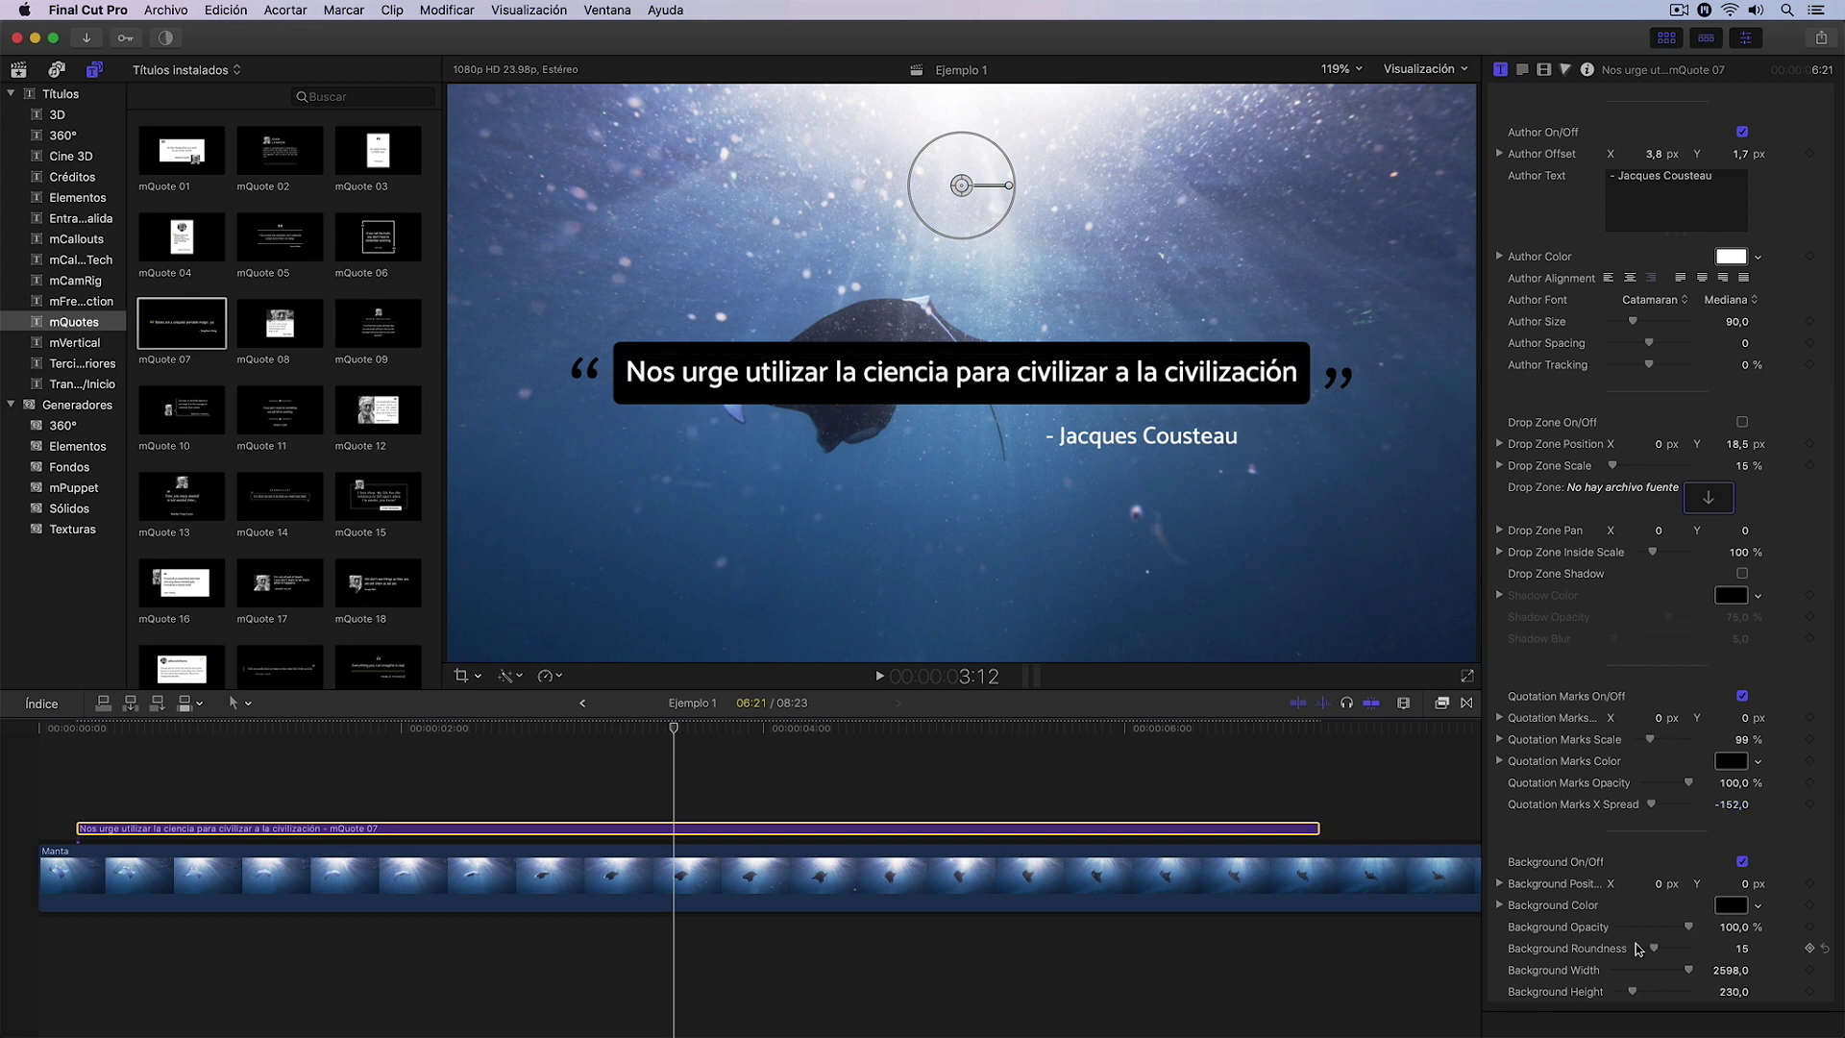
drag(1688, 928, 1647, 926)
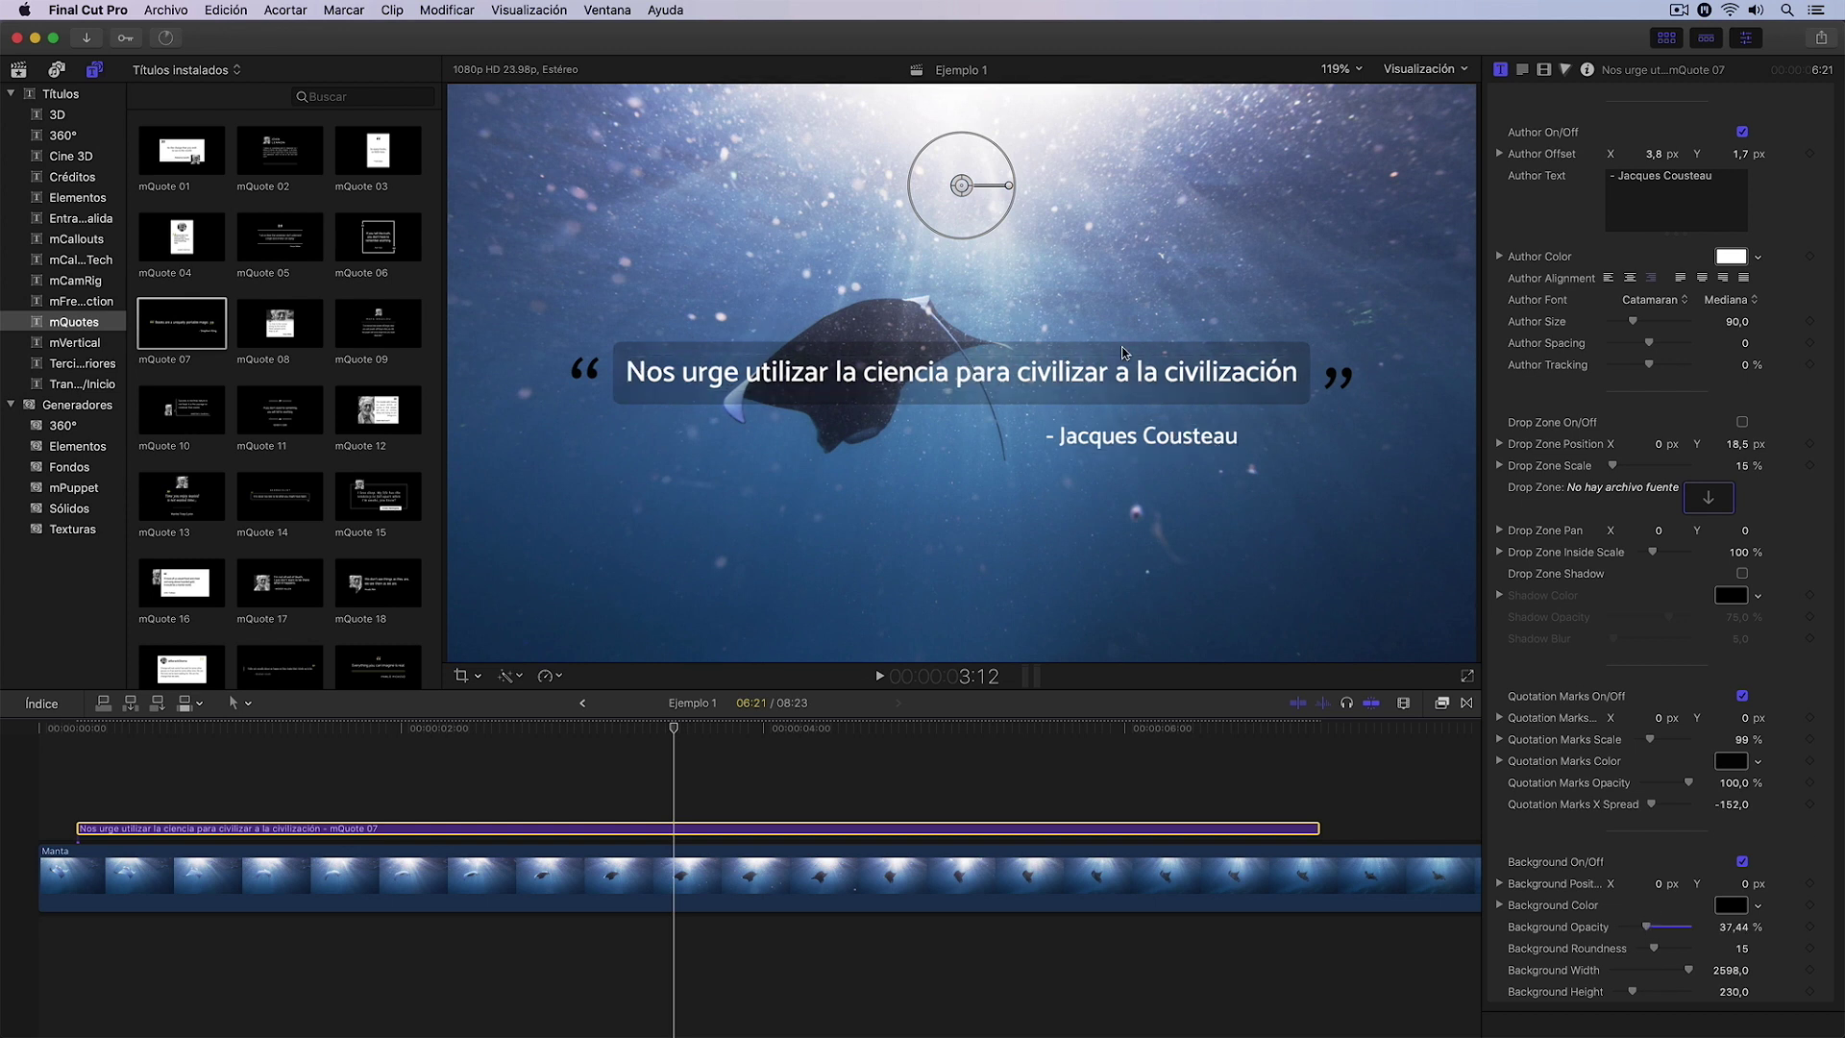
click(1276, 371)
click(1732, 928)
text(35)
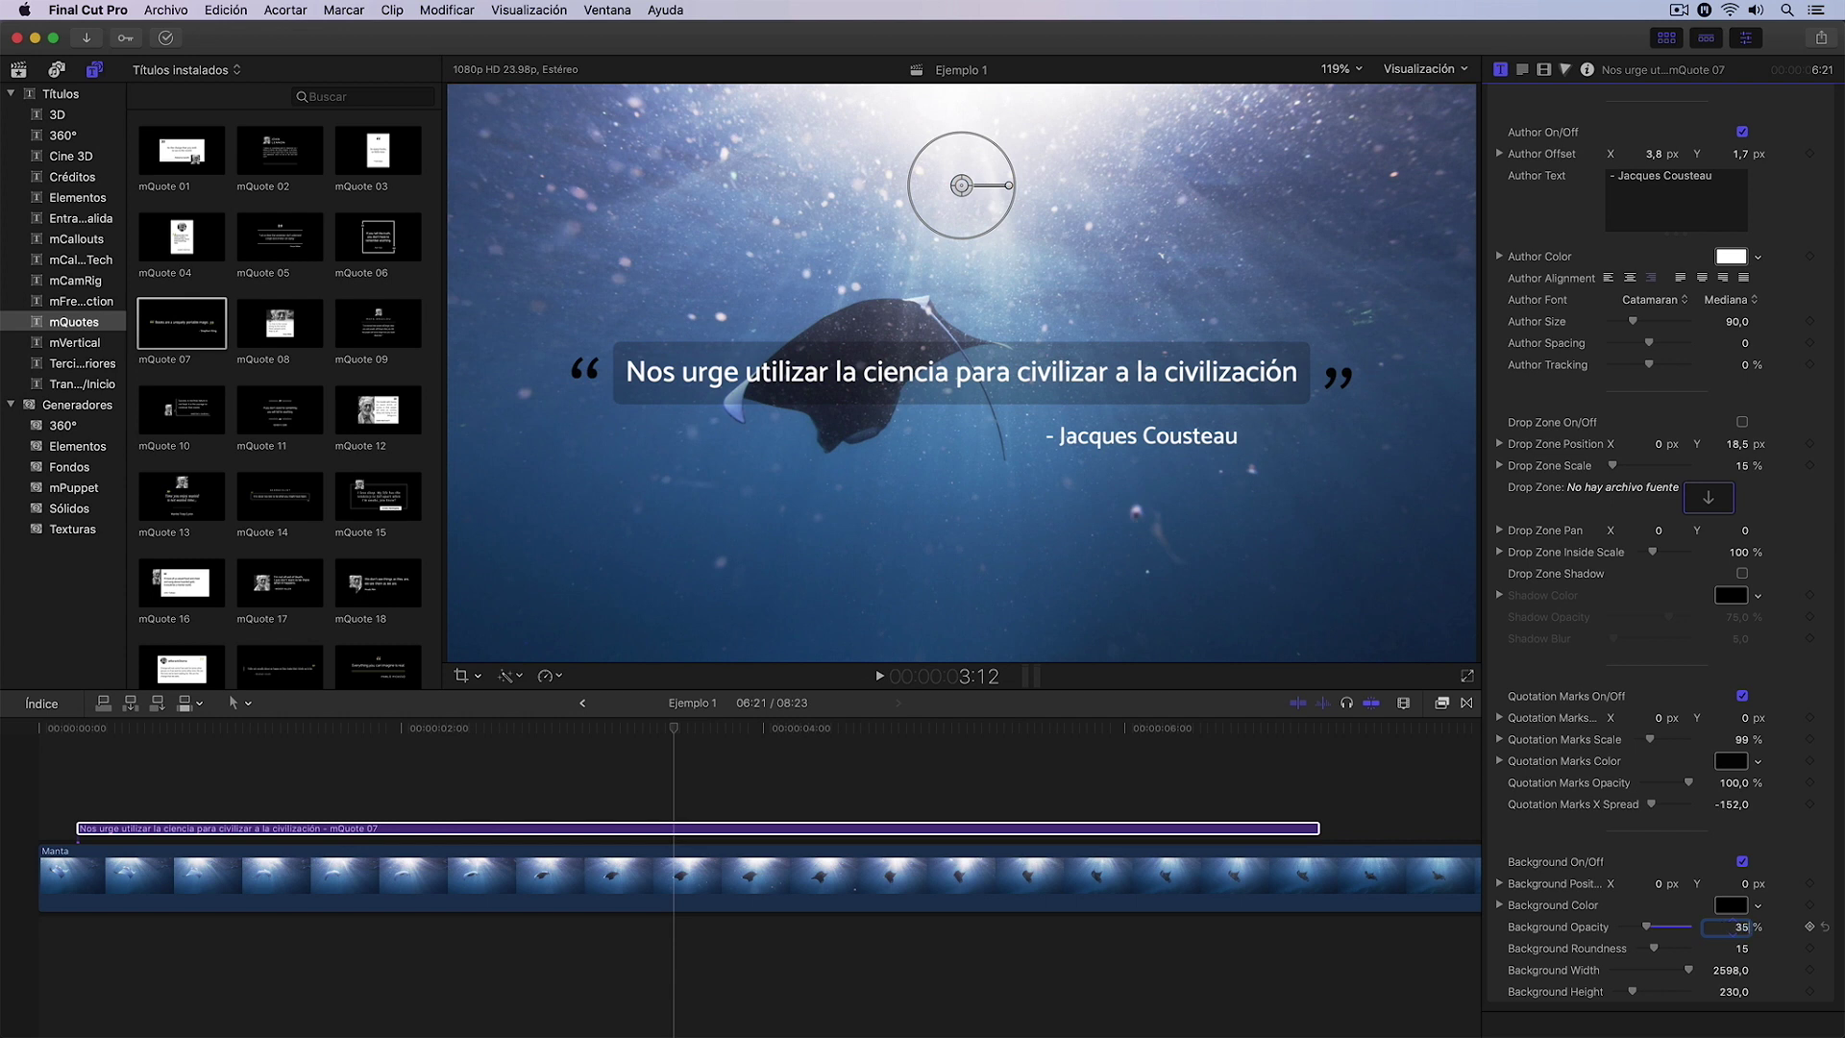
key(Return)
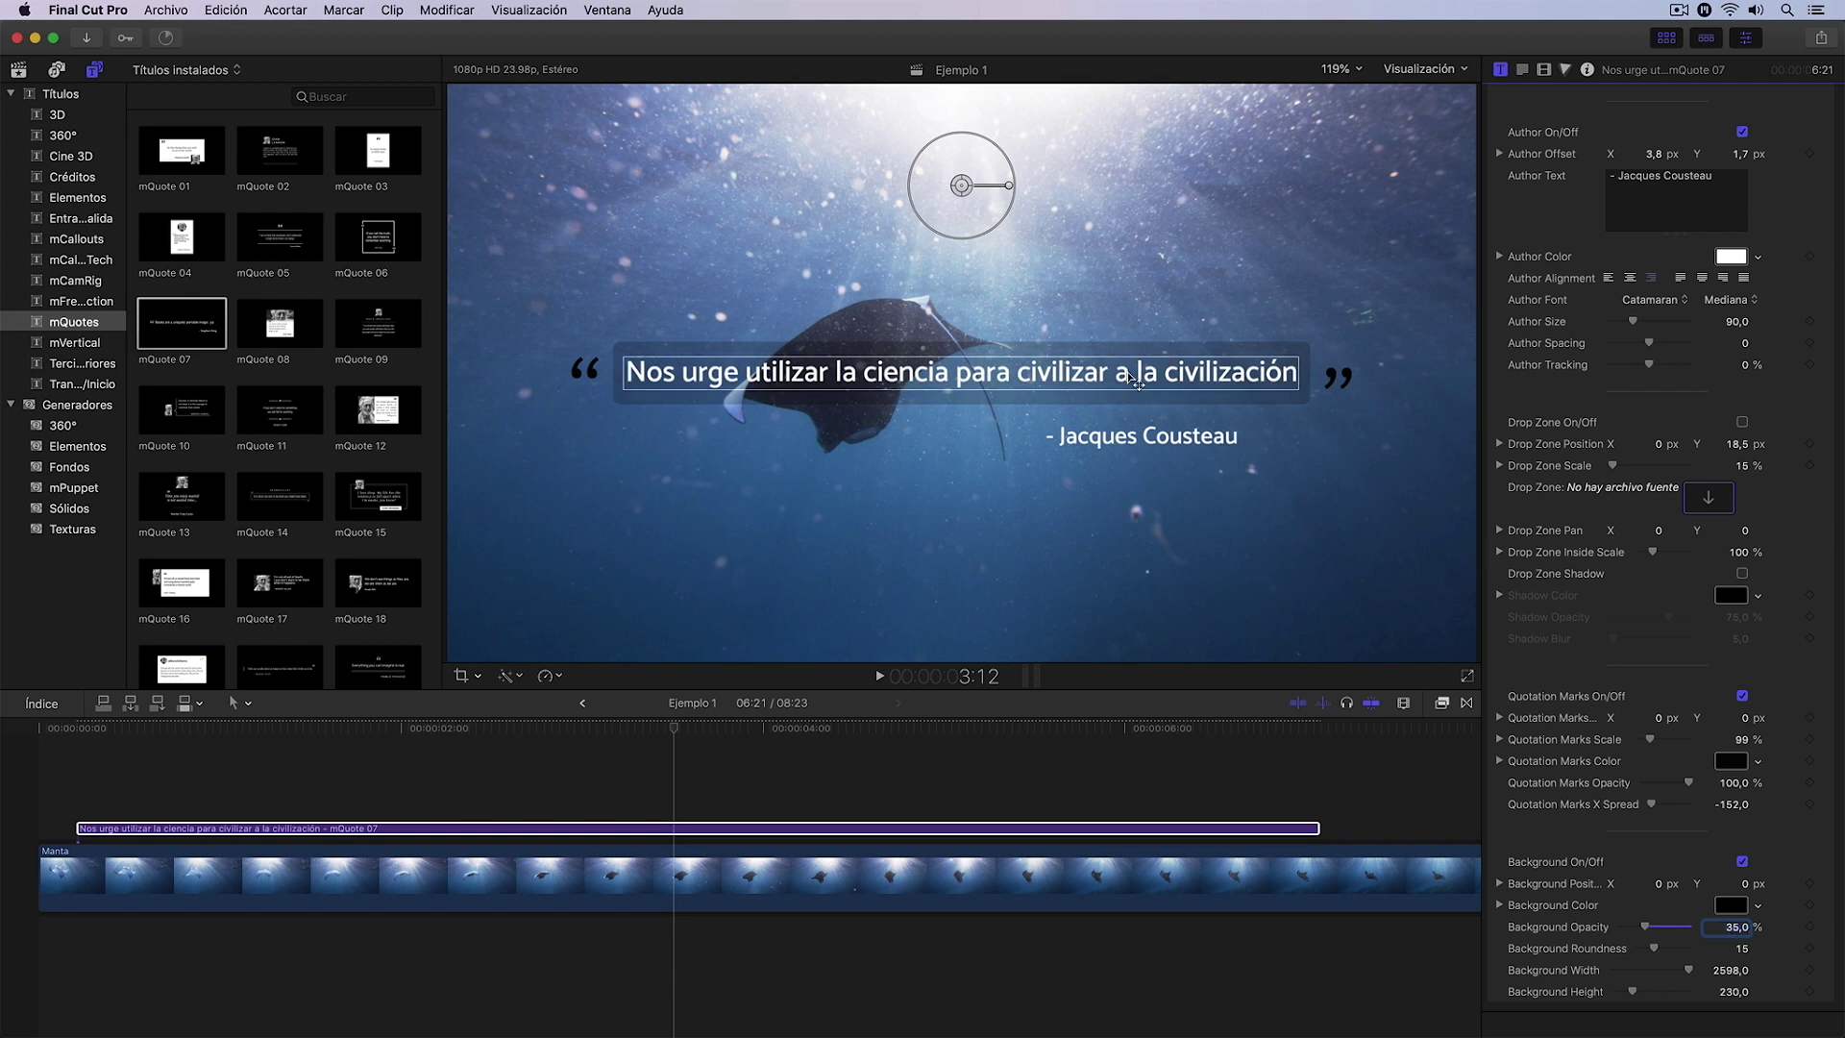
- Play the manta sequence with its title from the start, then stop playback
click(50, 762)
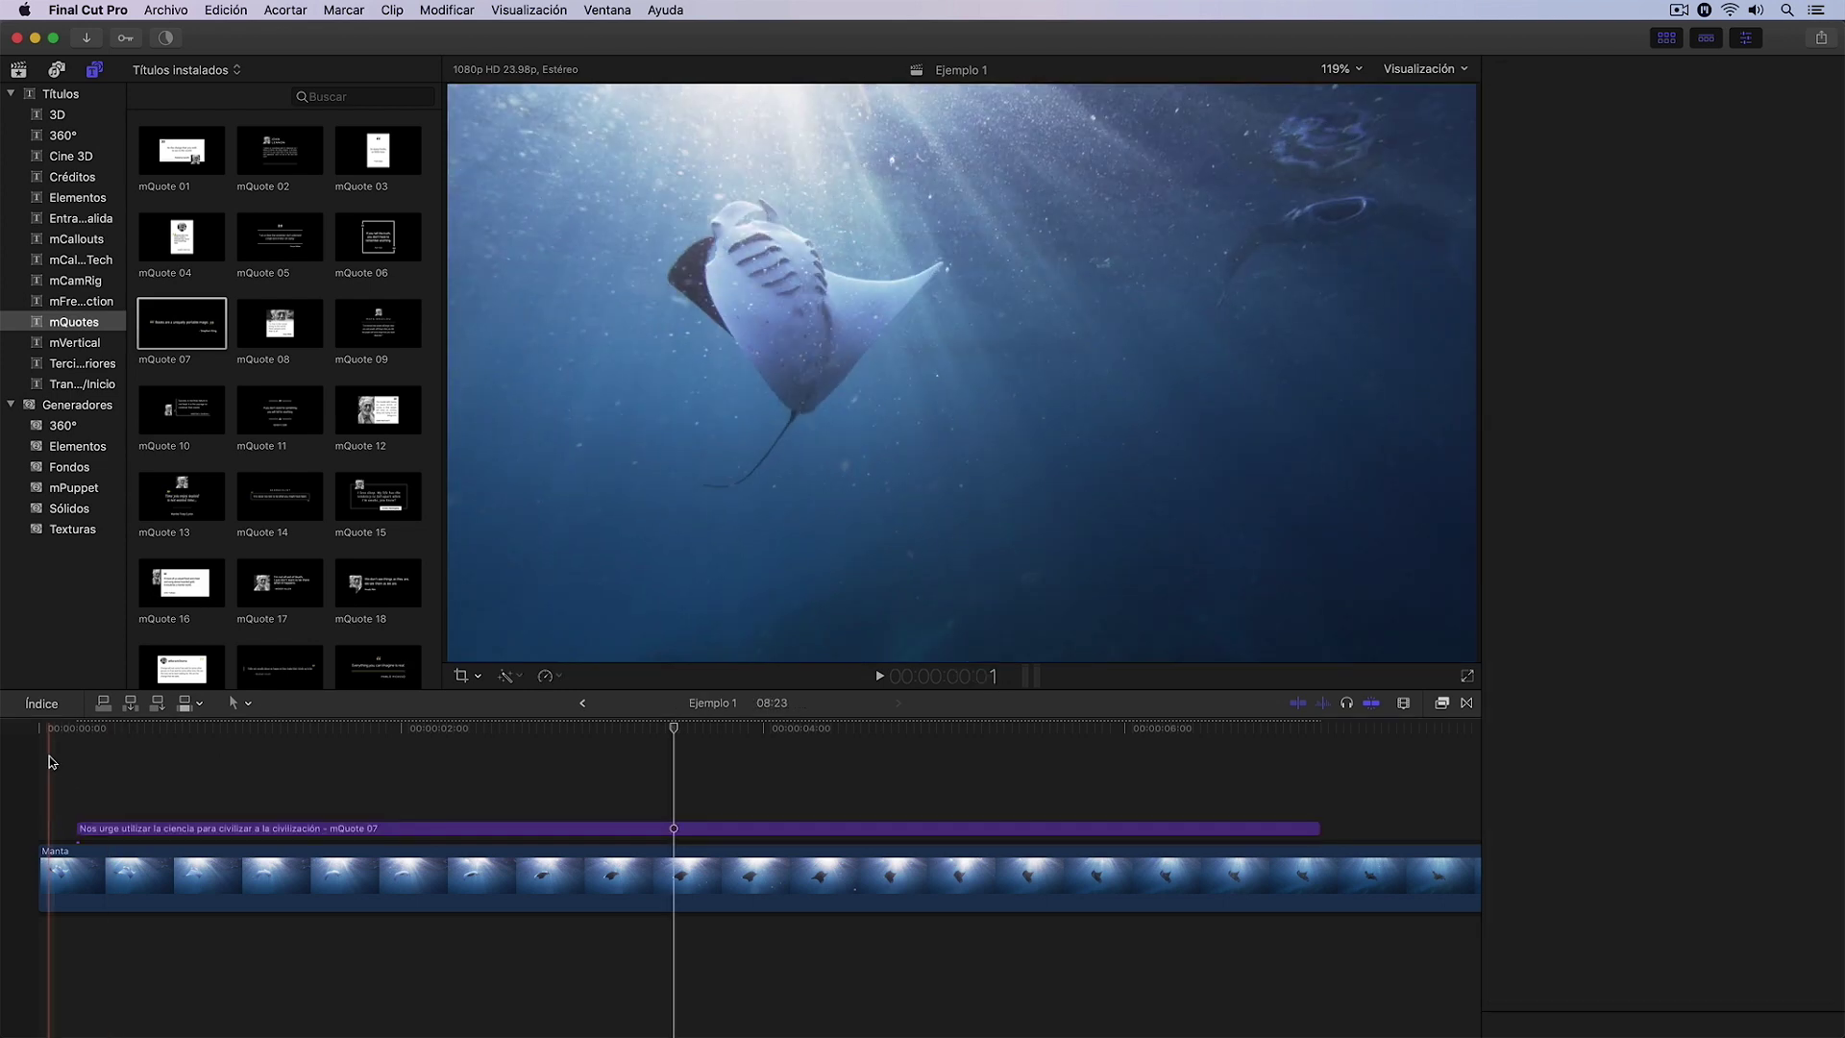
key(space)
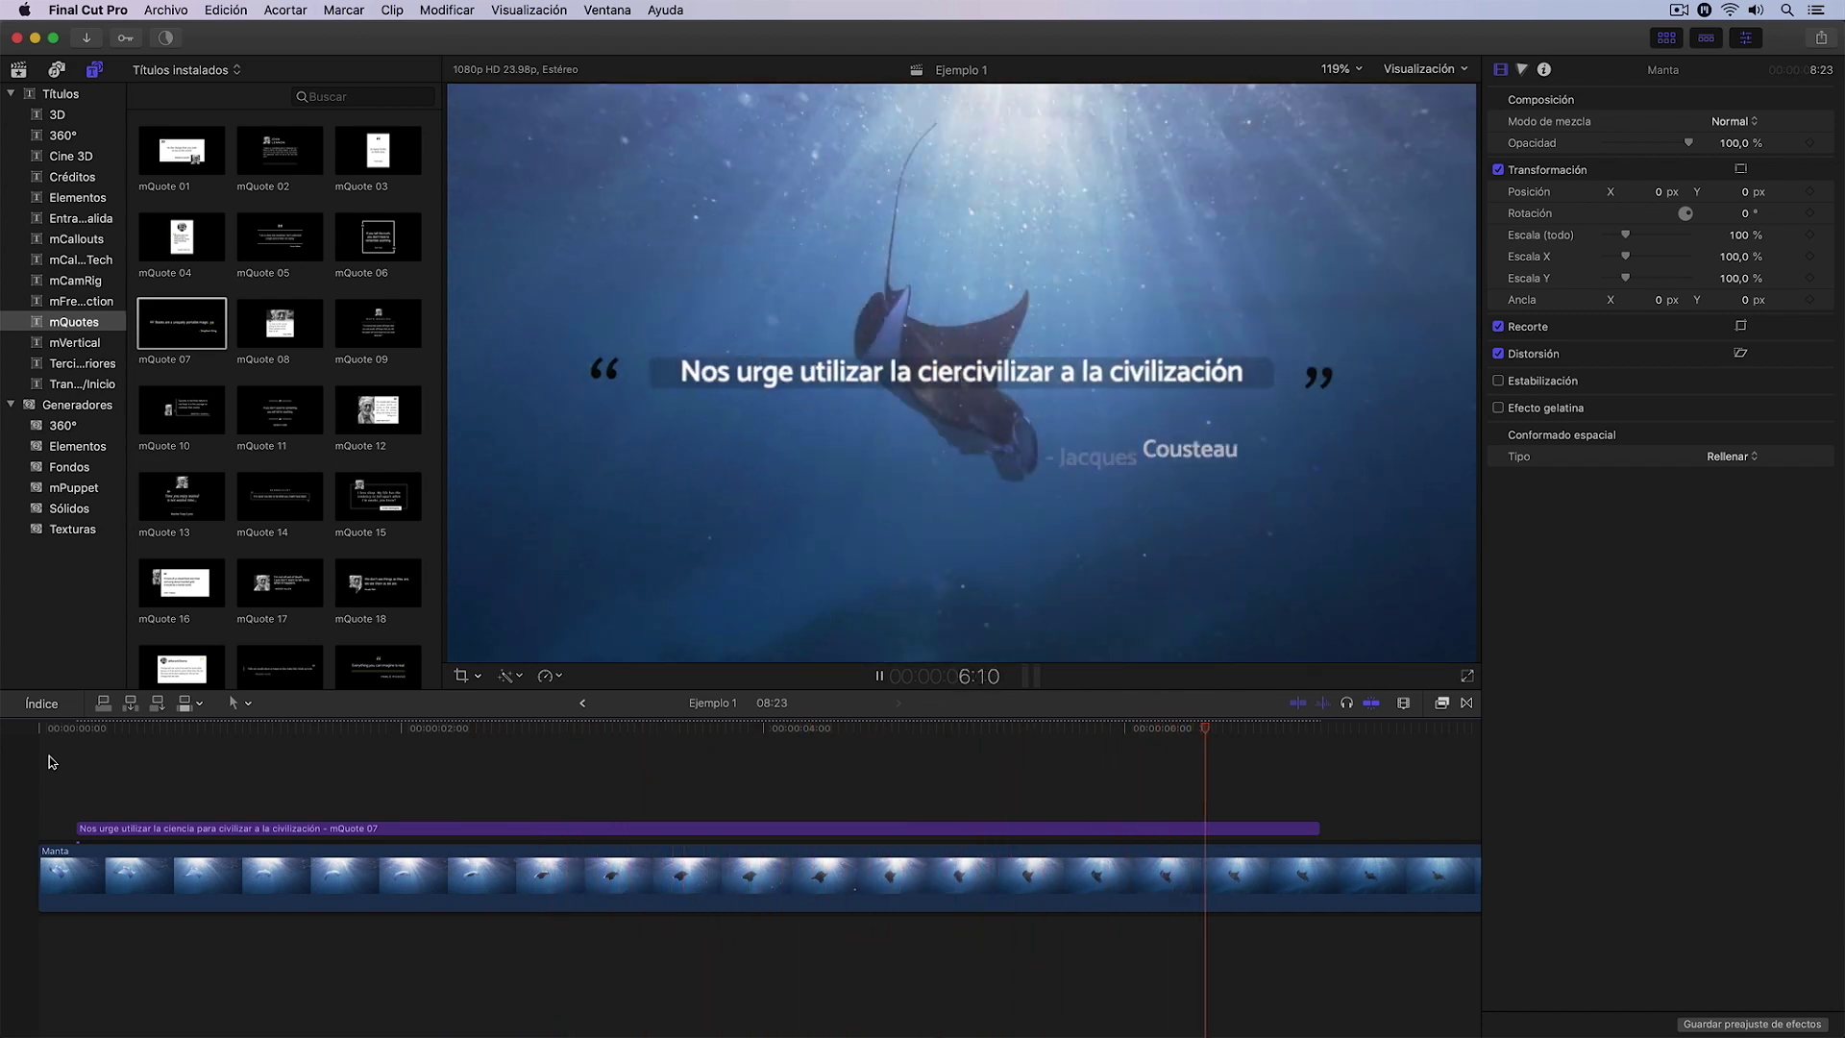
key(space)
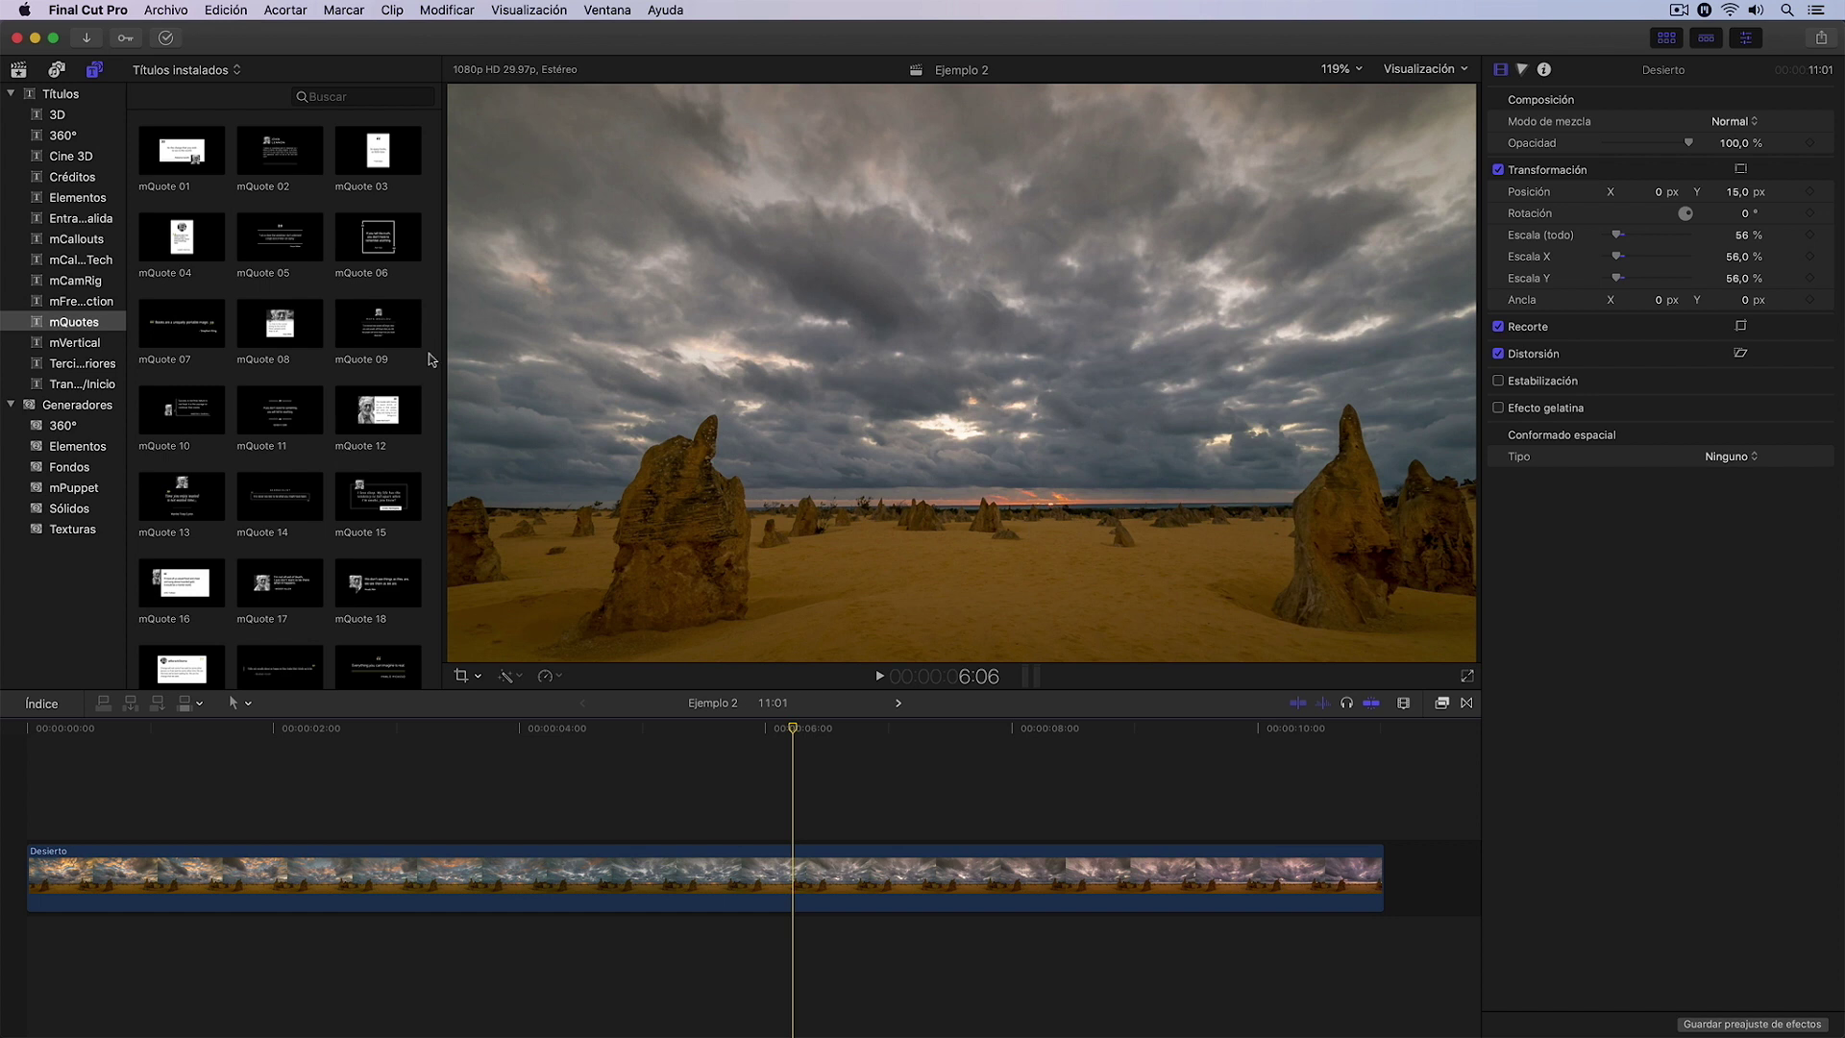
- Drag the mQuote 12 title onto the timeline above the Desierto clip
click(374, 405)
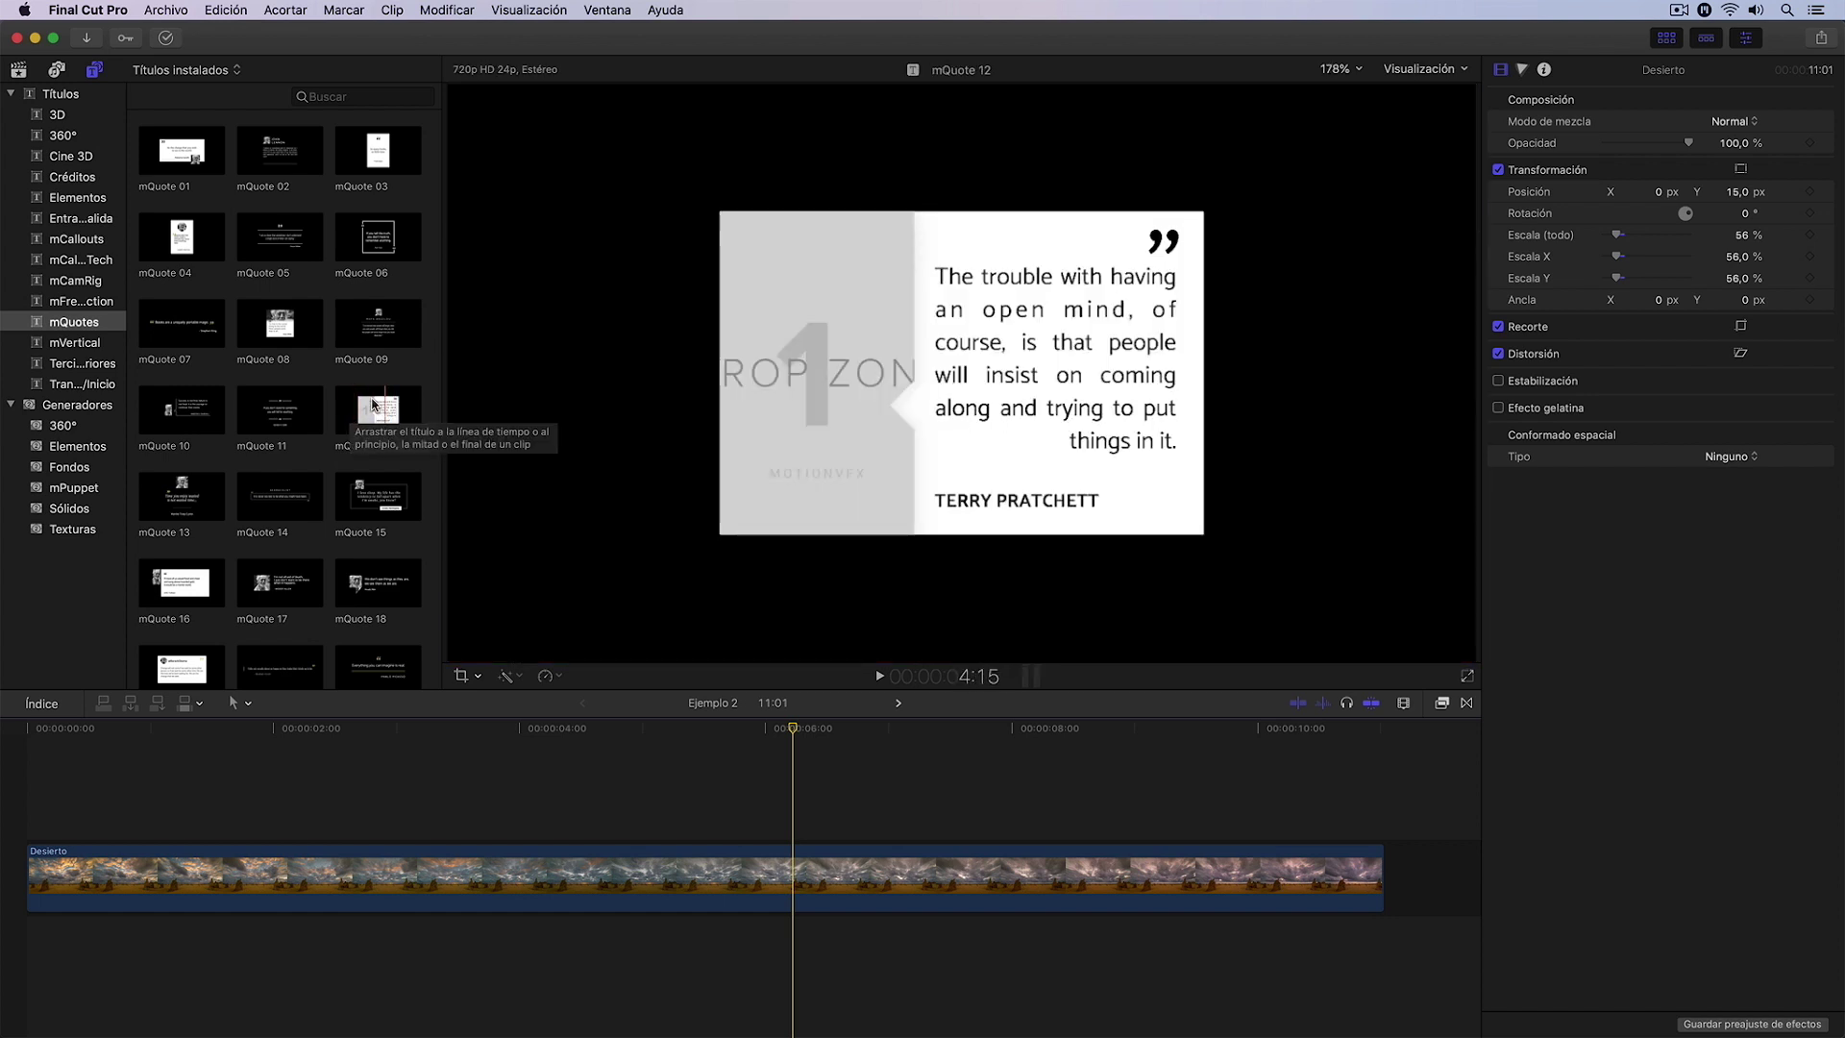
drag(374, 404, 168, 805)
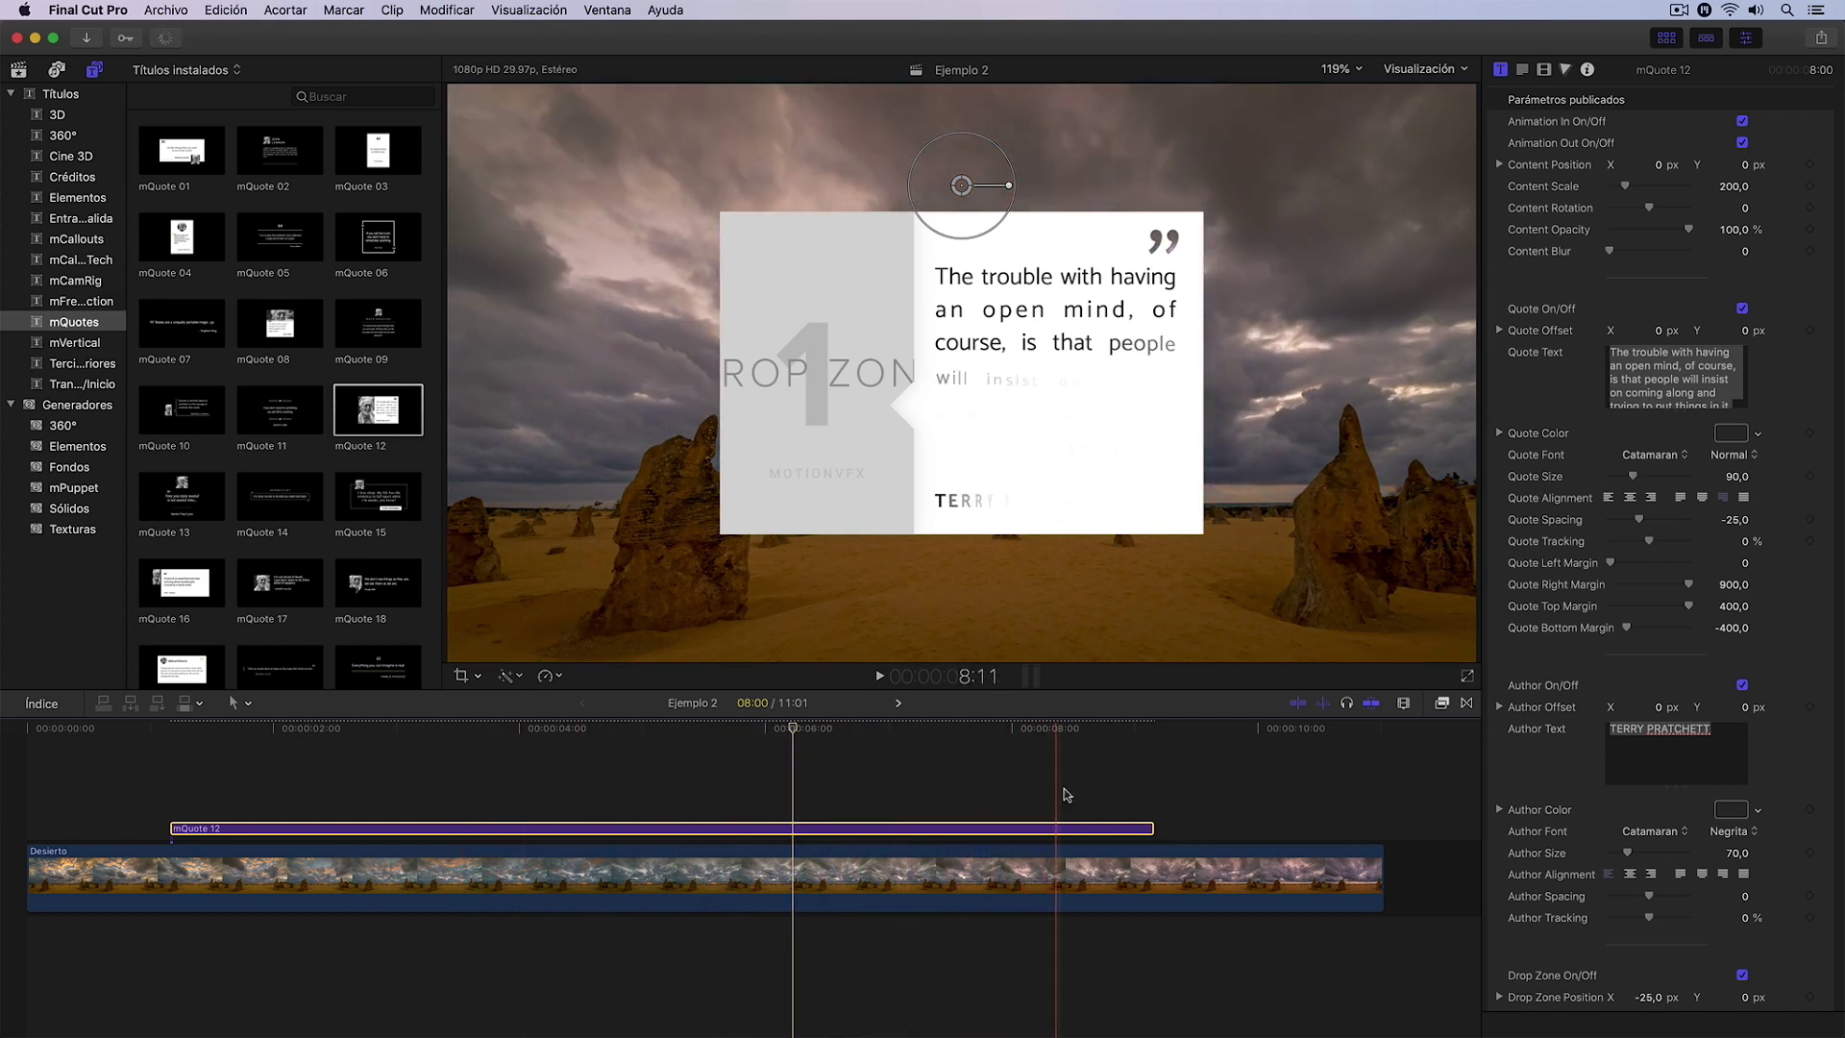
- Paste the Spanish quote 'Hay una fuerza motriz más poderosa…' and raise Quote Size to about 99
click(713, 778)
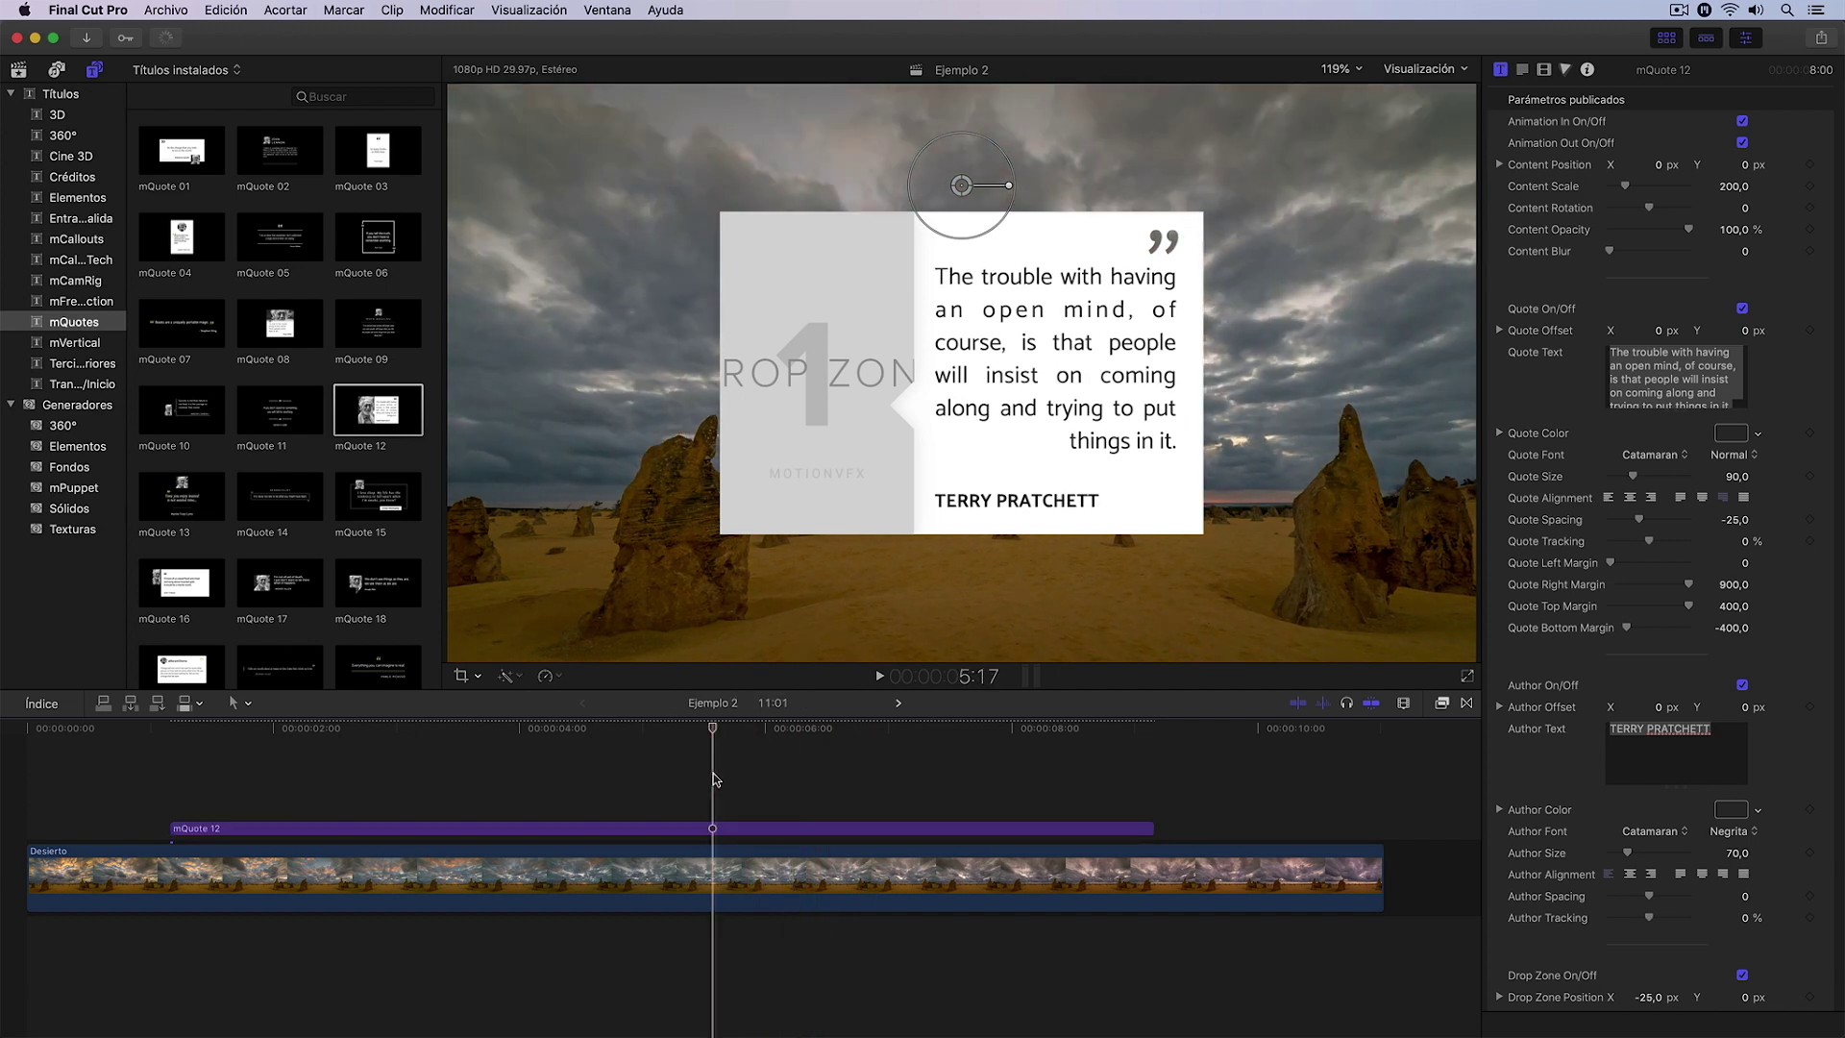
click(1657, 368)
key(super+a)
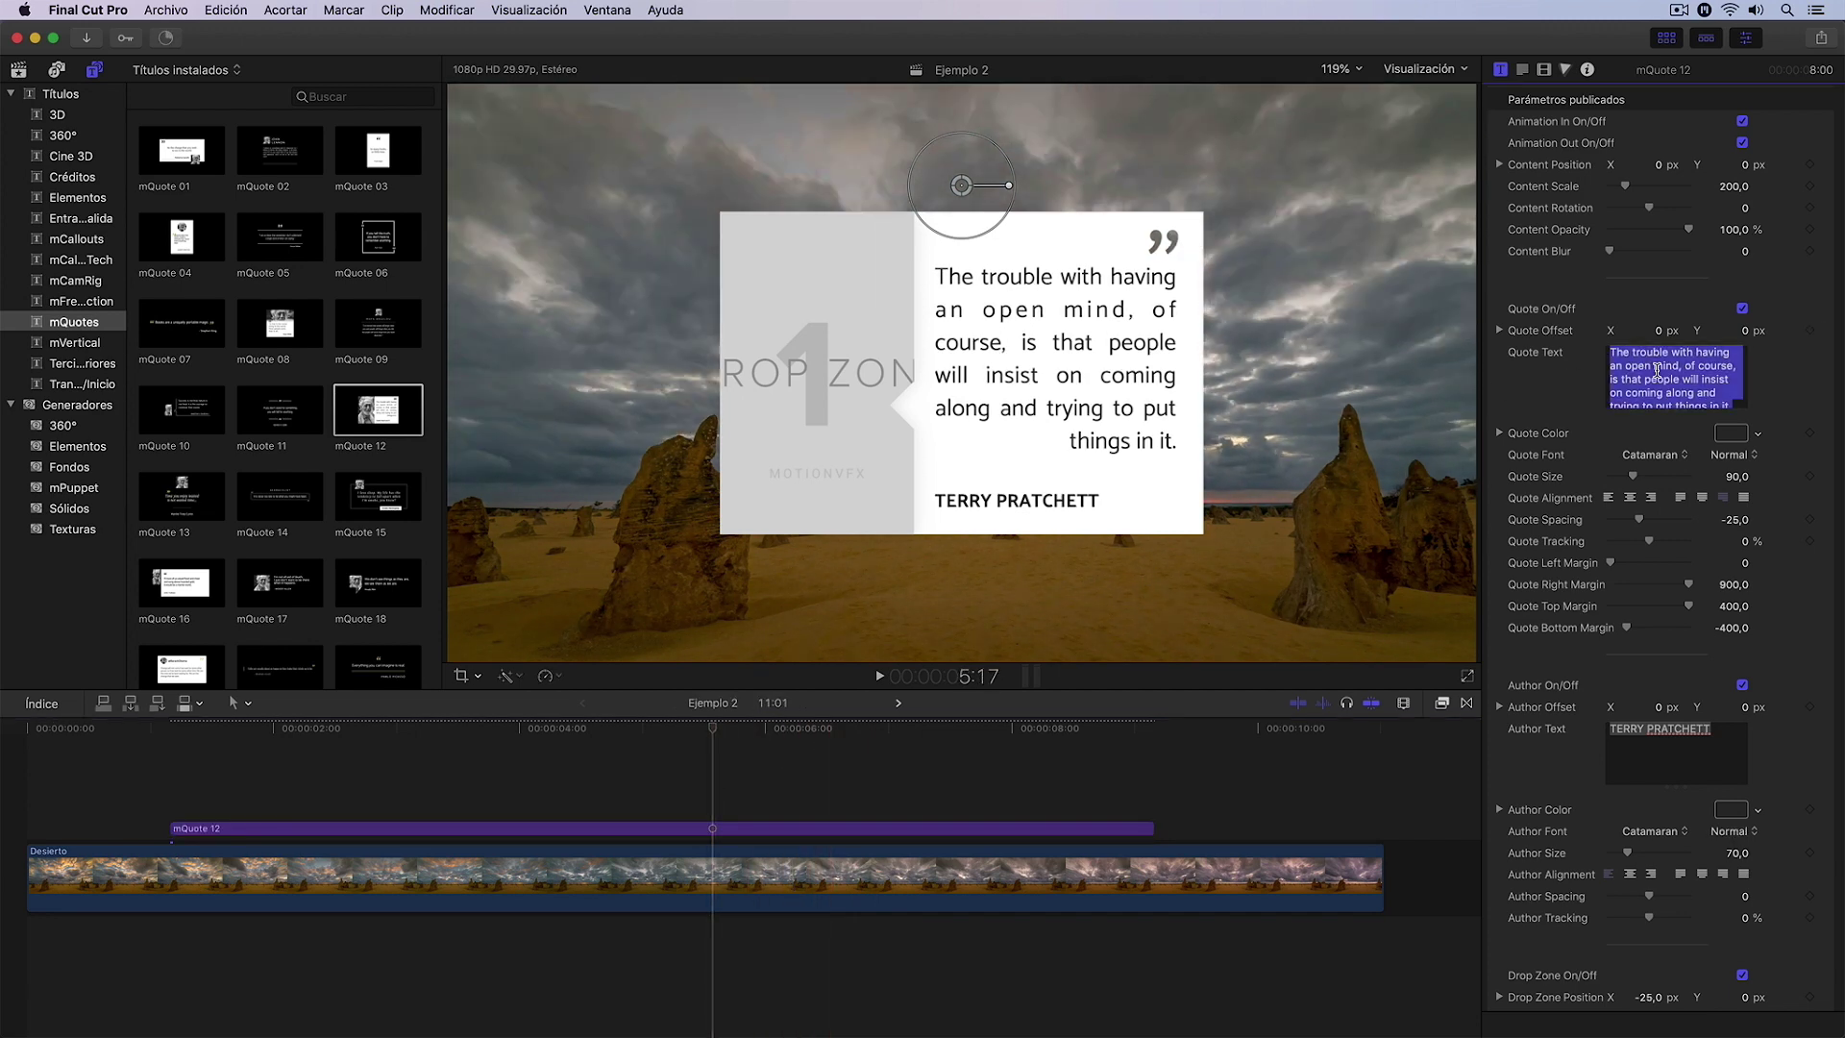
text(Hay una fuerza motriz más poderosa que el vapor, la electricidad y la energía atómica: la voluntad)
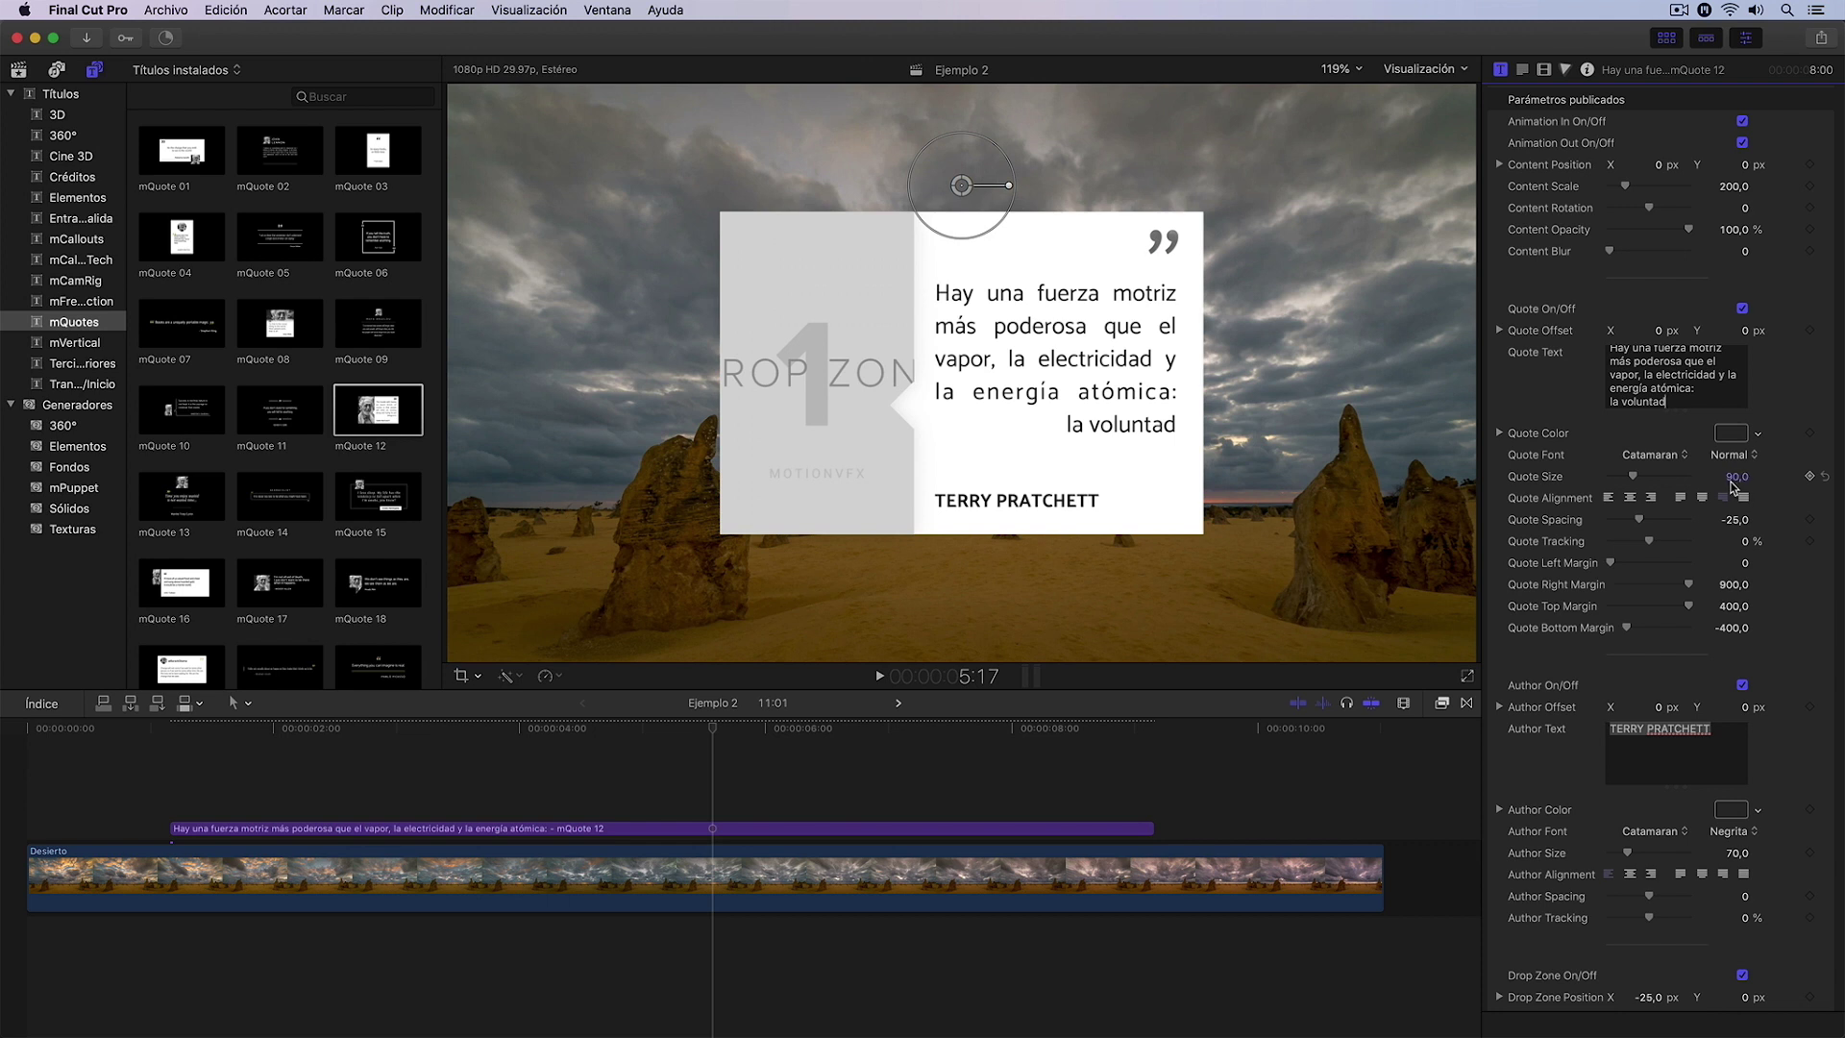
drag(1736, 476, 1756, 474)
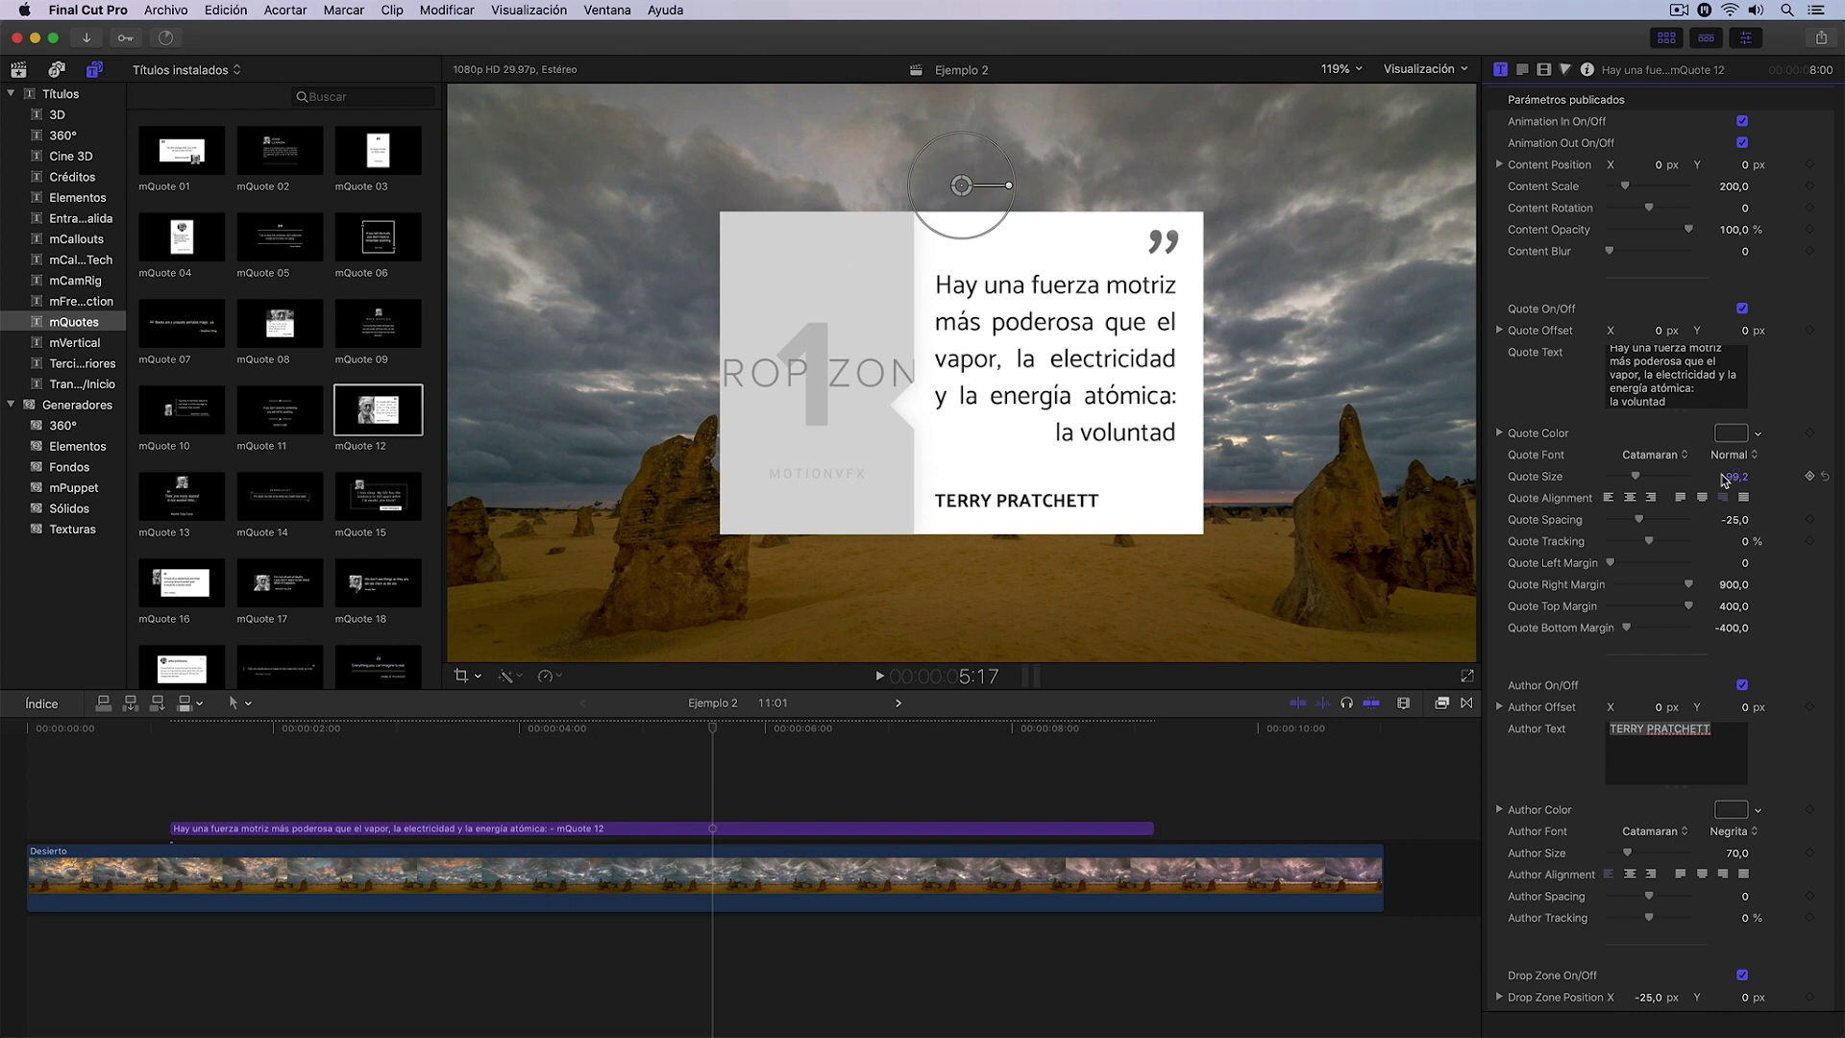
- Enter the author's name in capitals, reset Quote Left Margin to 0 and narrow the right margin
triple_click(1718, 730)
text(AL)
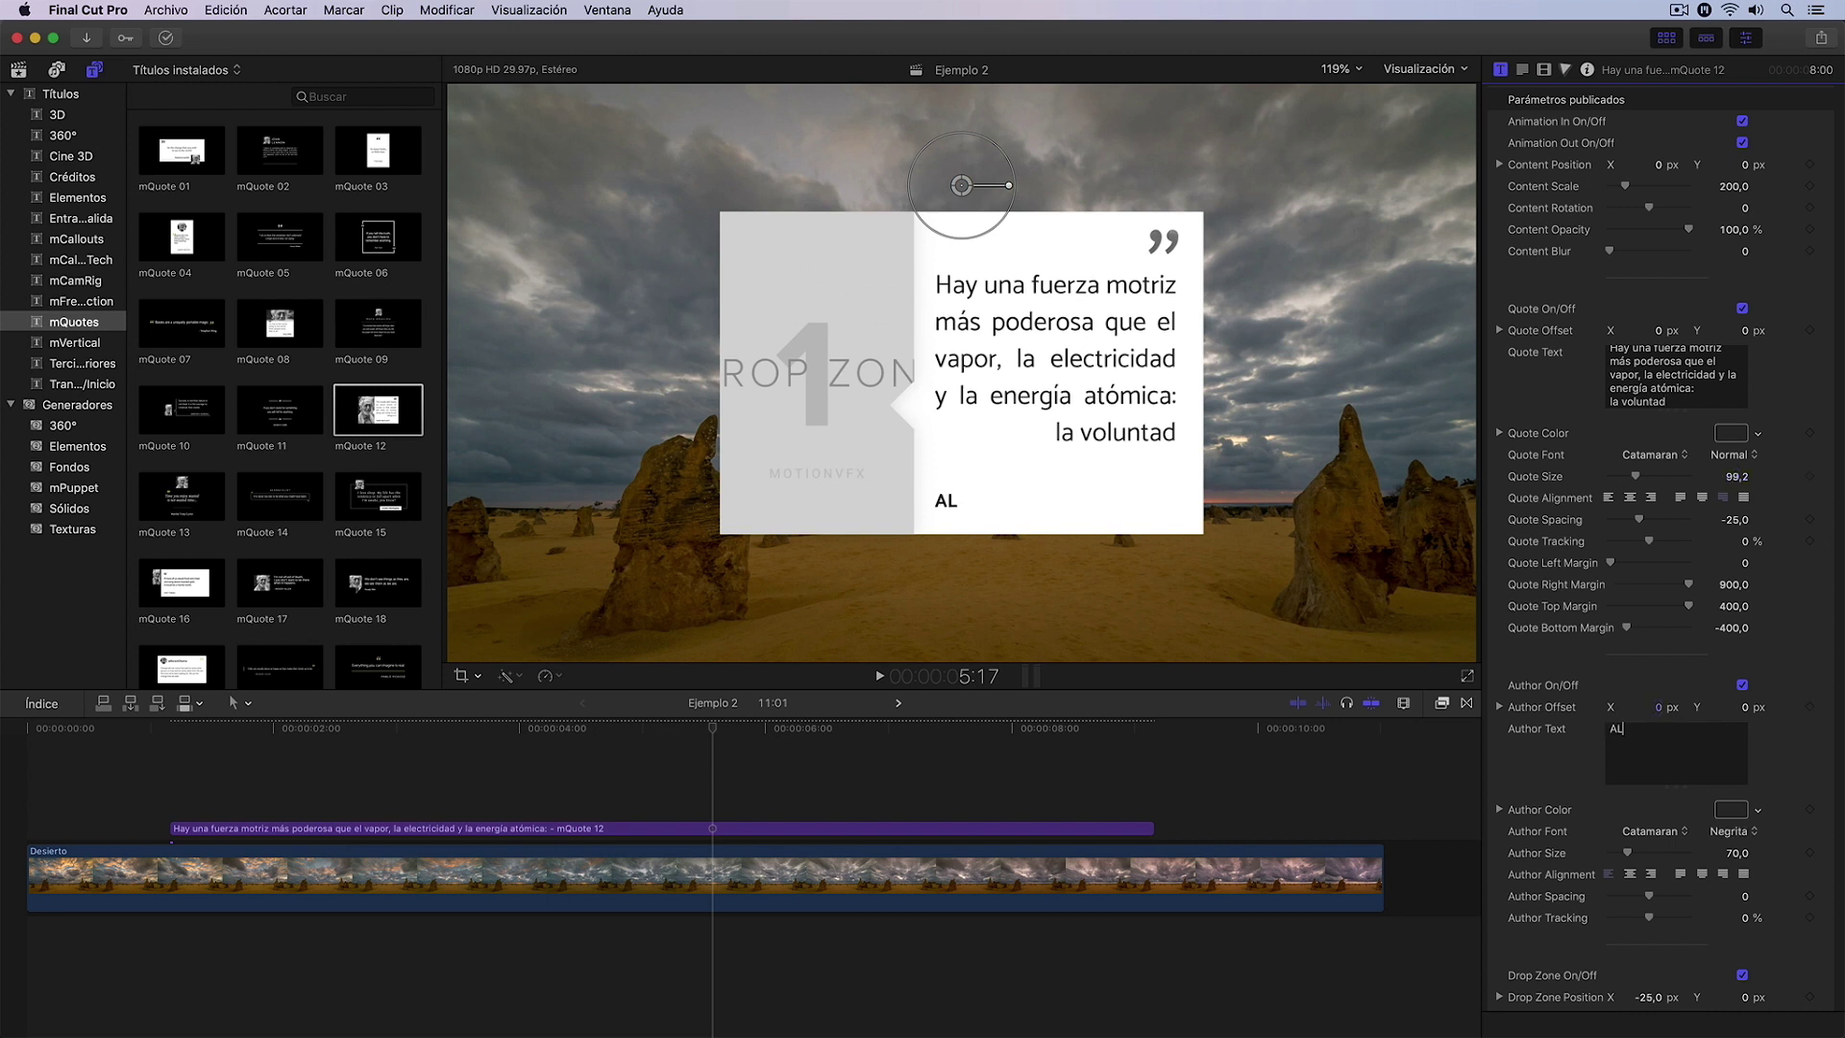
text(BERT EINSTEIN)
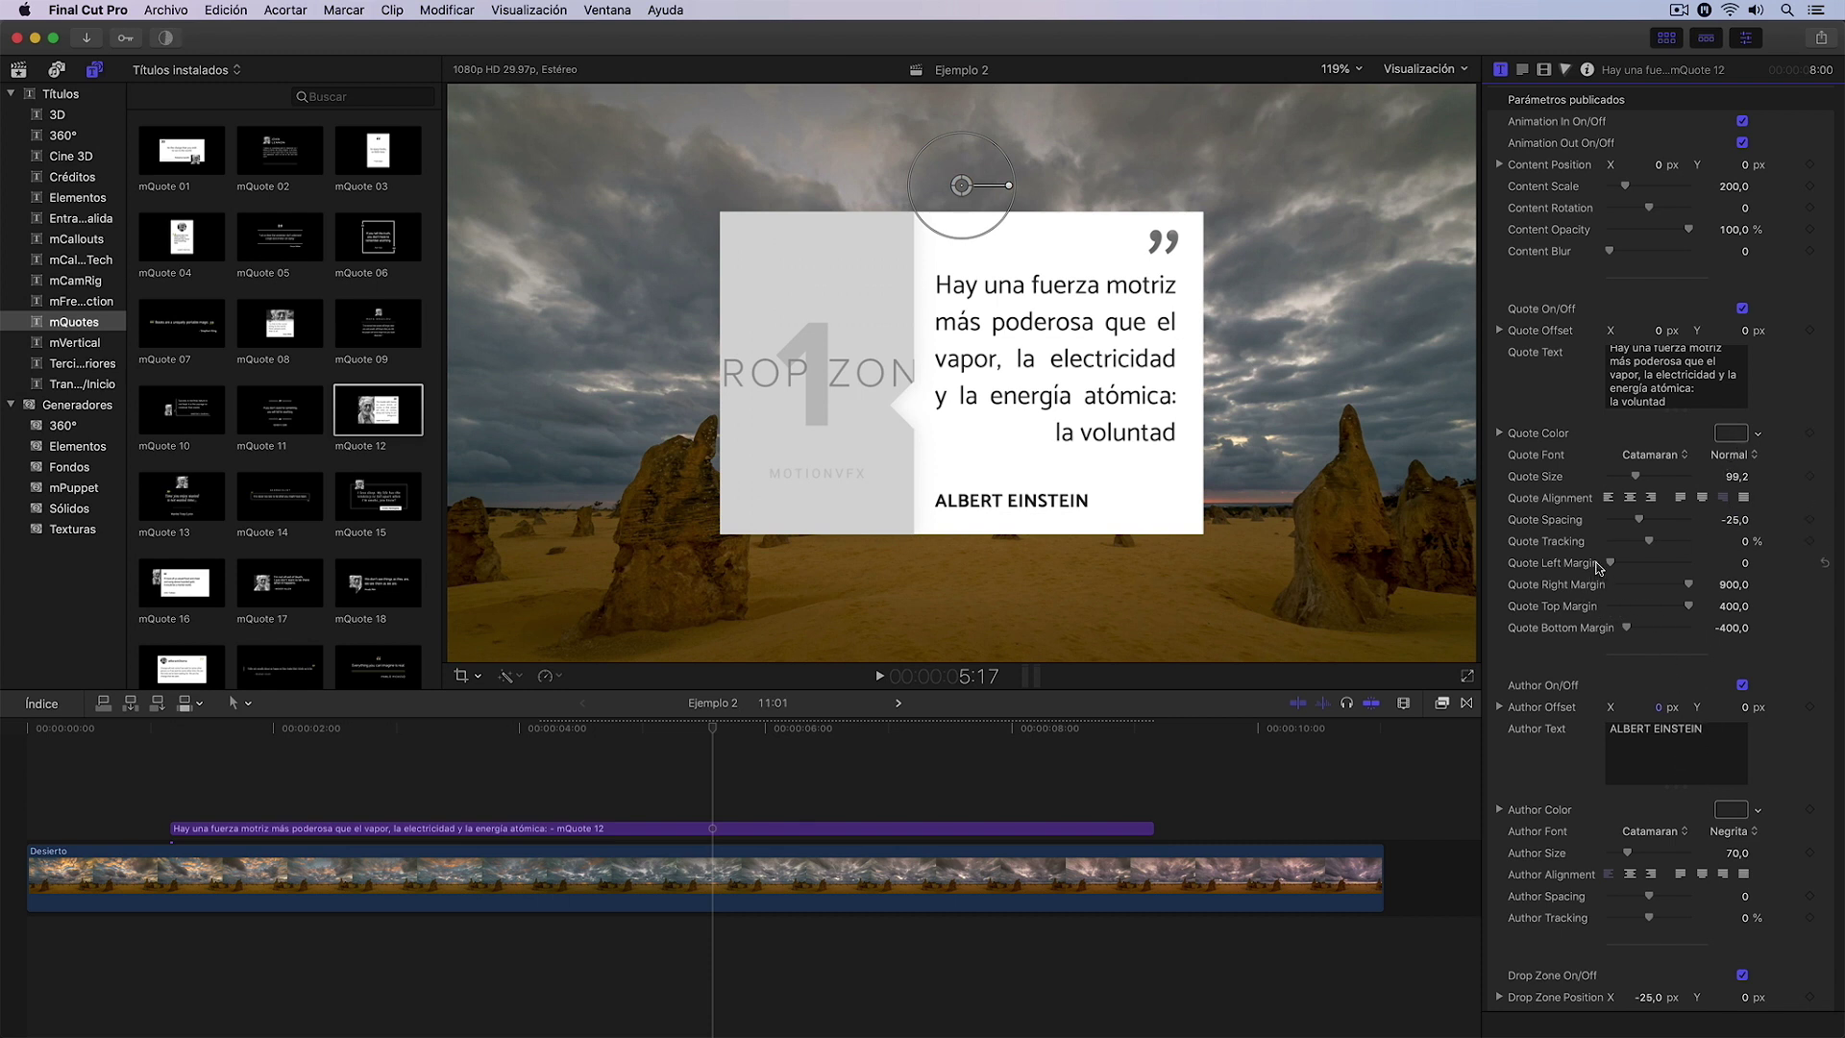
drag(1610, 565, 1615, 566)
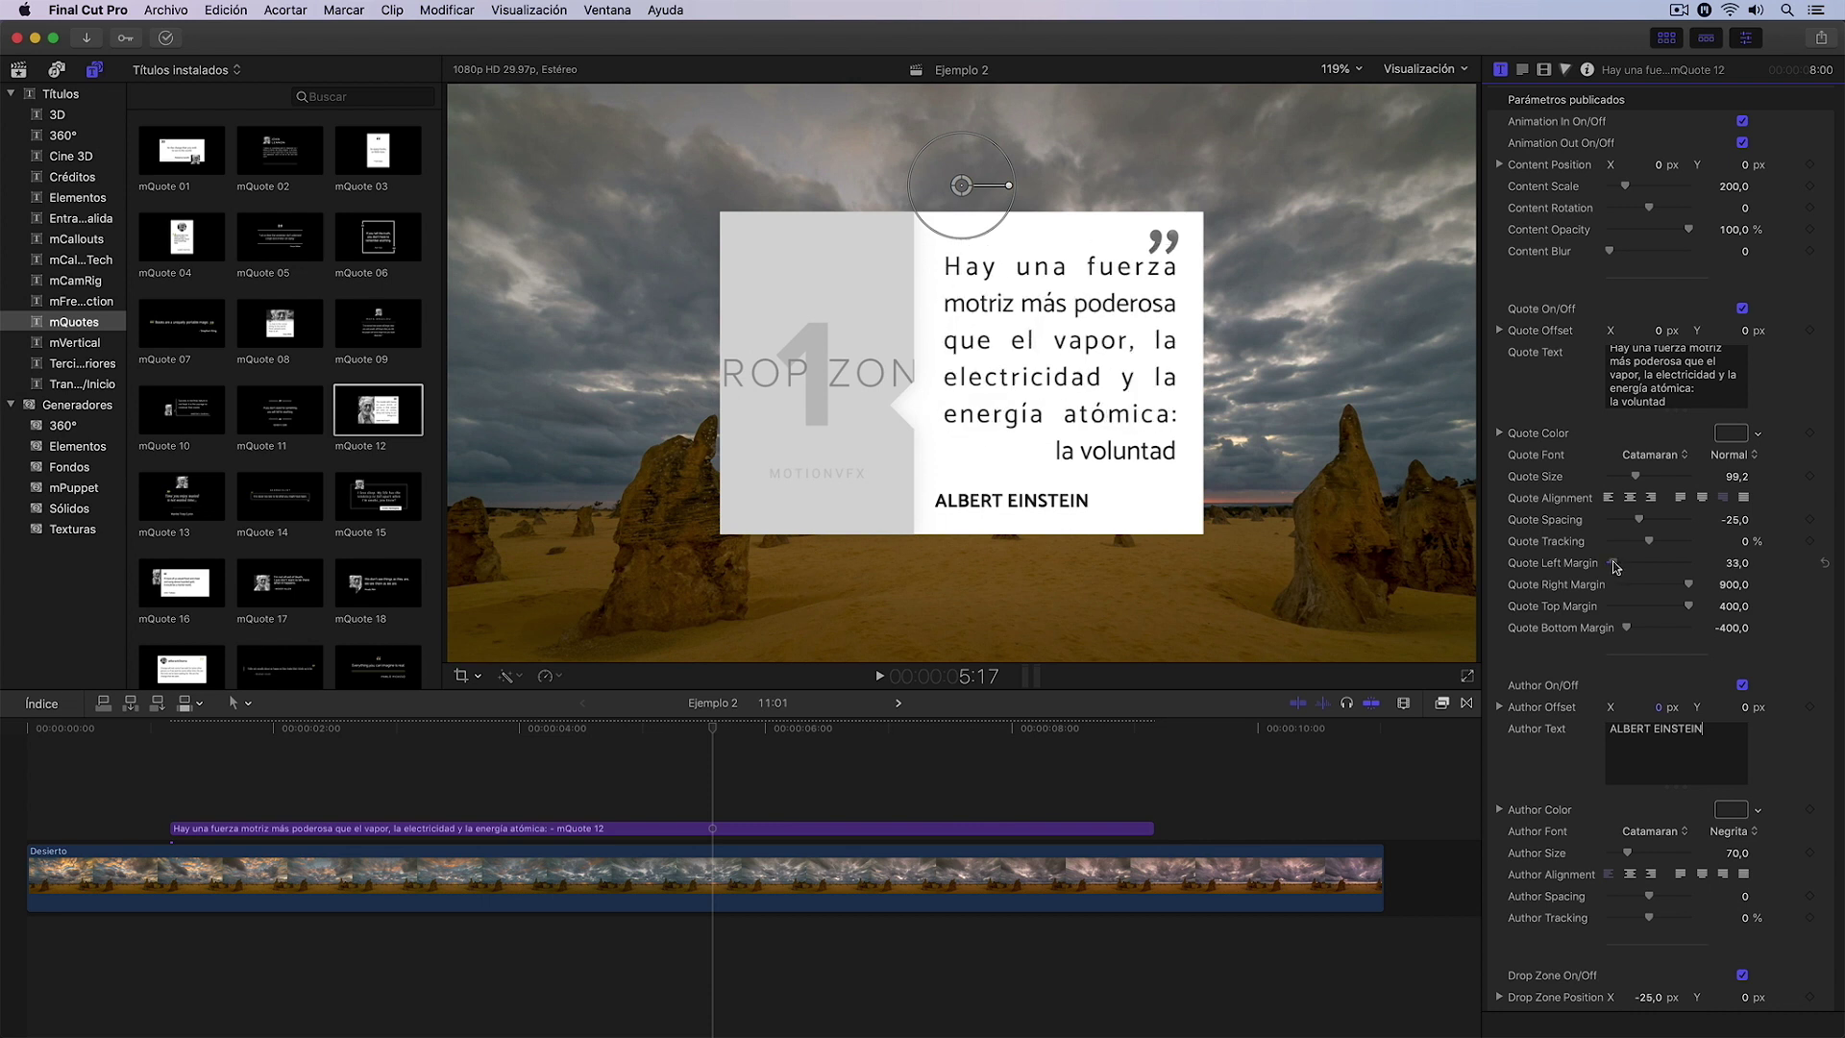
click(1826, 566)
drag(1687, 585, 1691, 589)
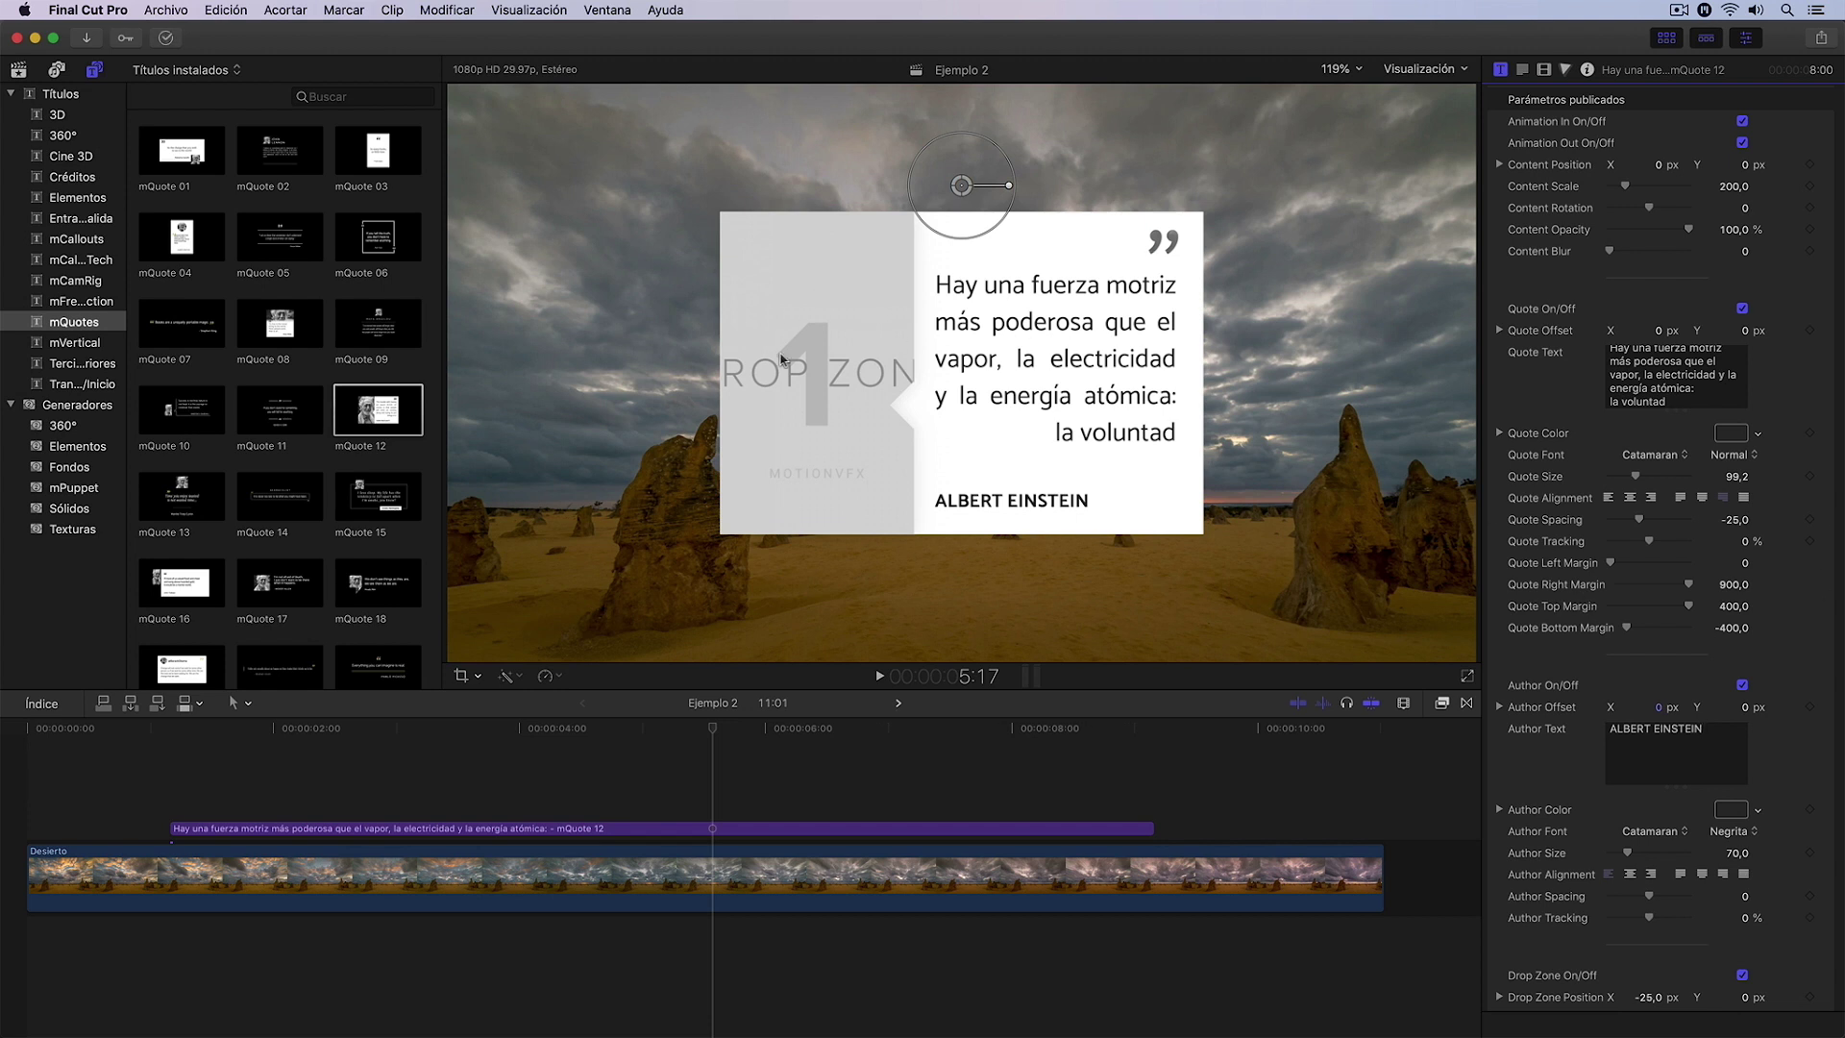
- Load the portrait photo clip into the mQuote 12 Drop Zone with Aplicar clip
scroll(1565, 679, down, 8)
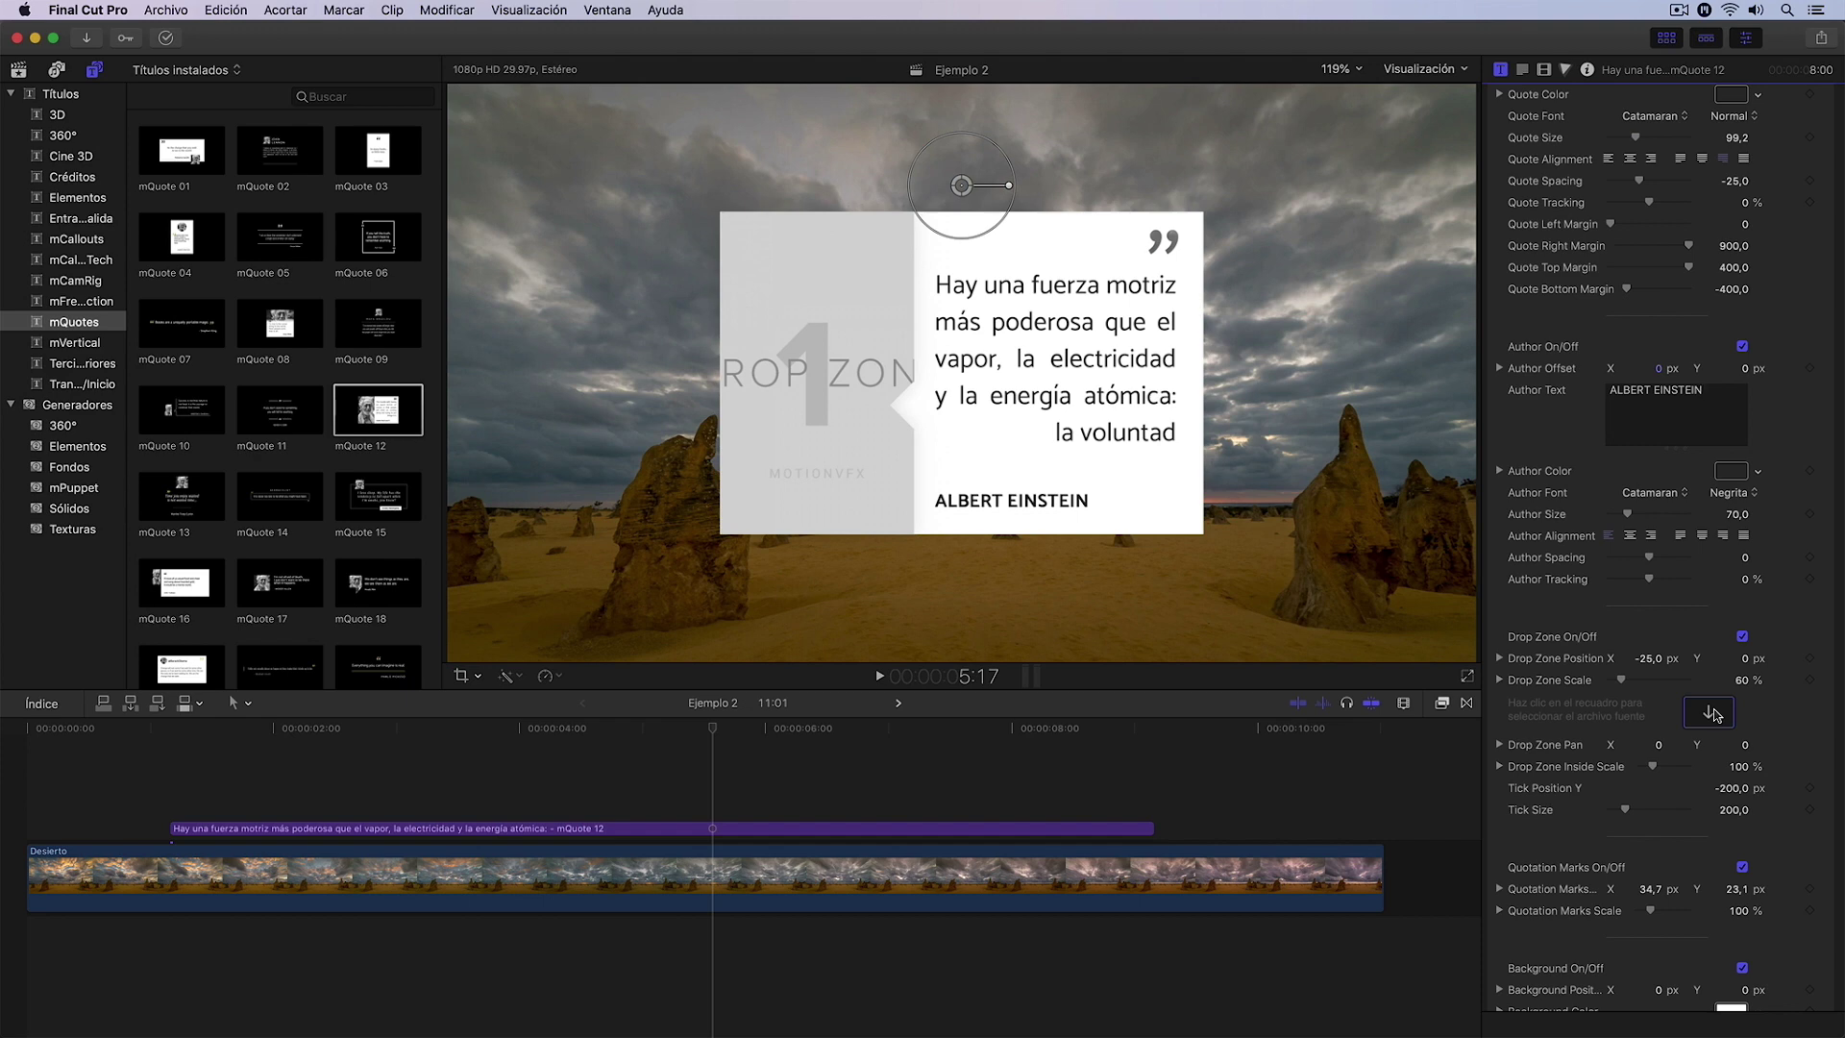
click(18, 71)
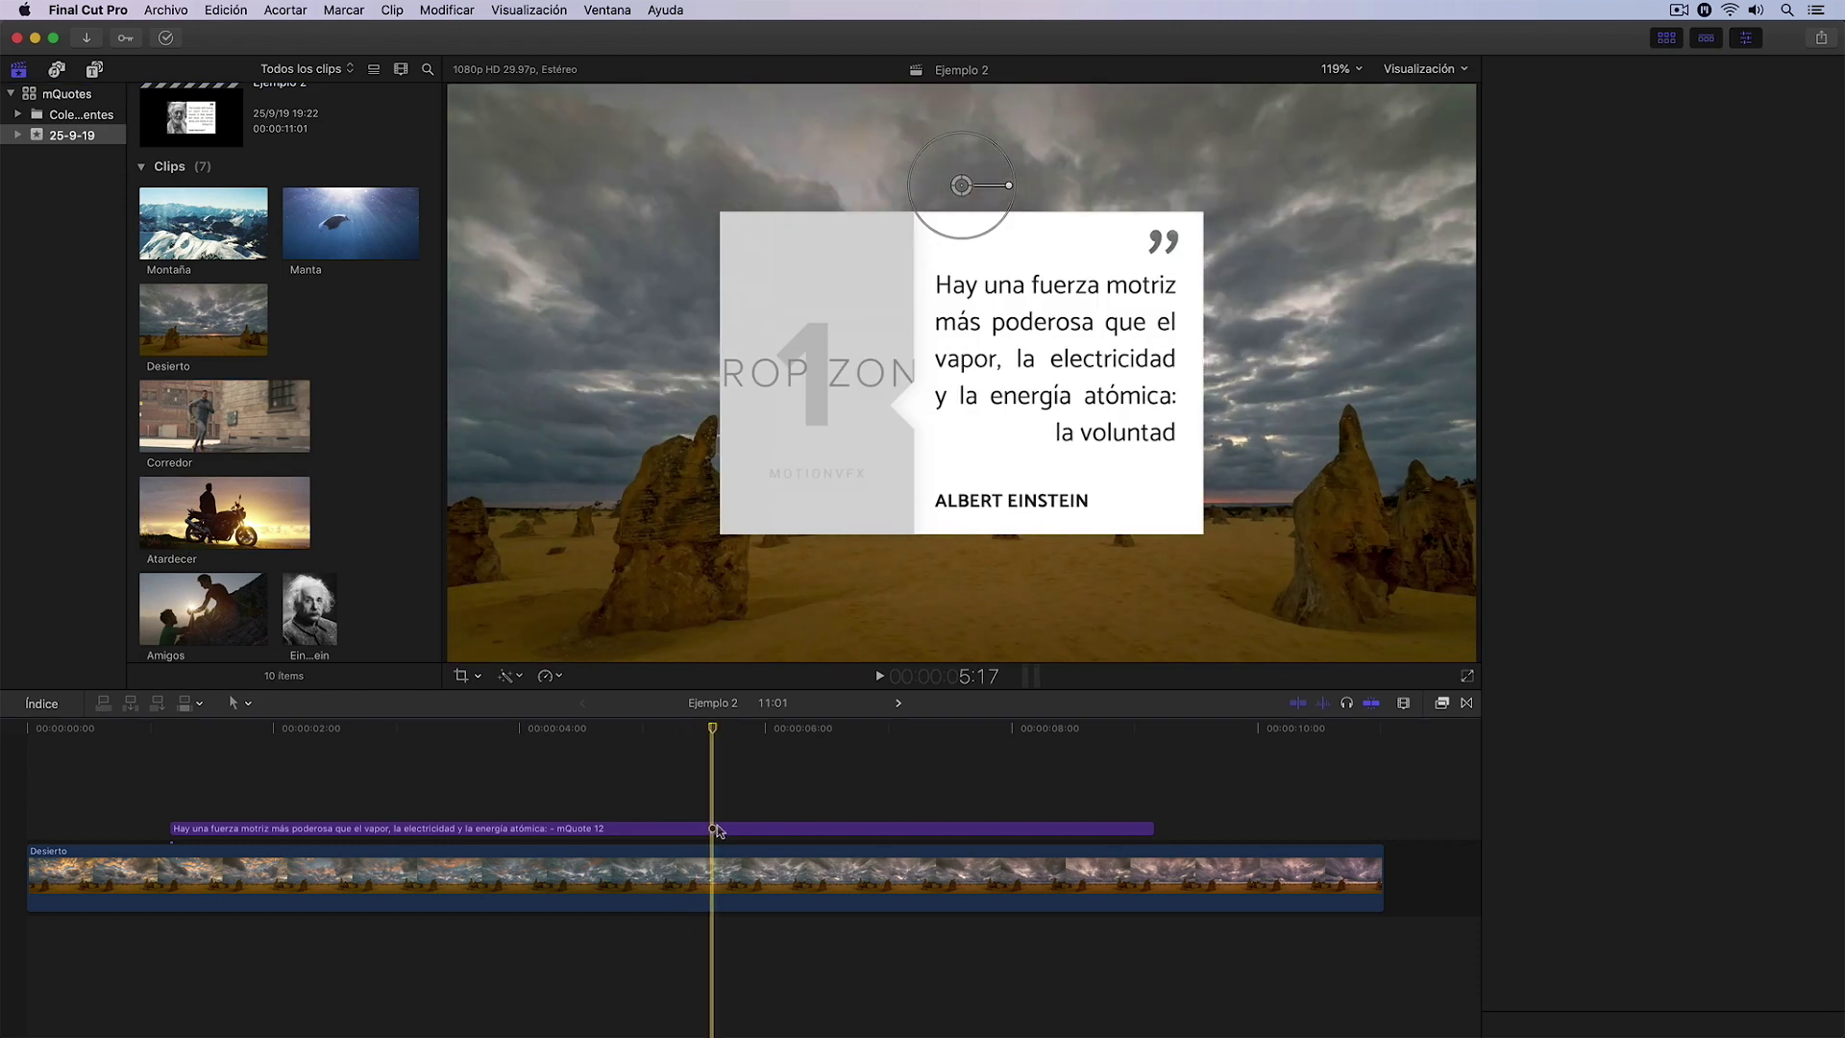
click(712, 830)
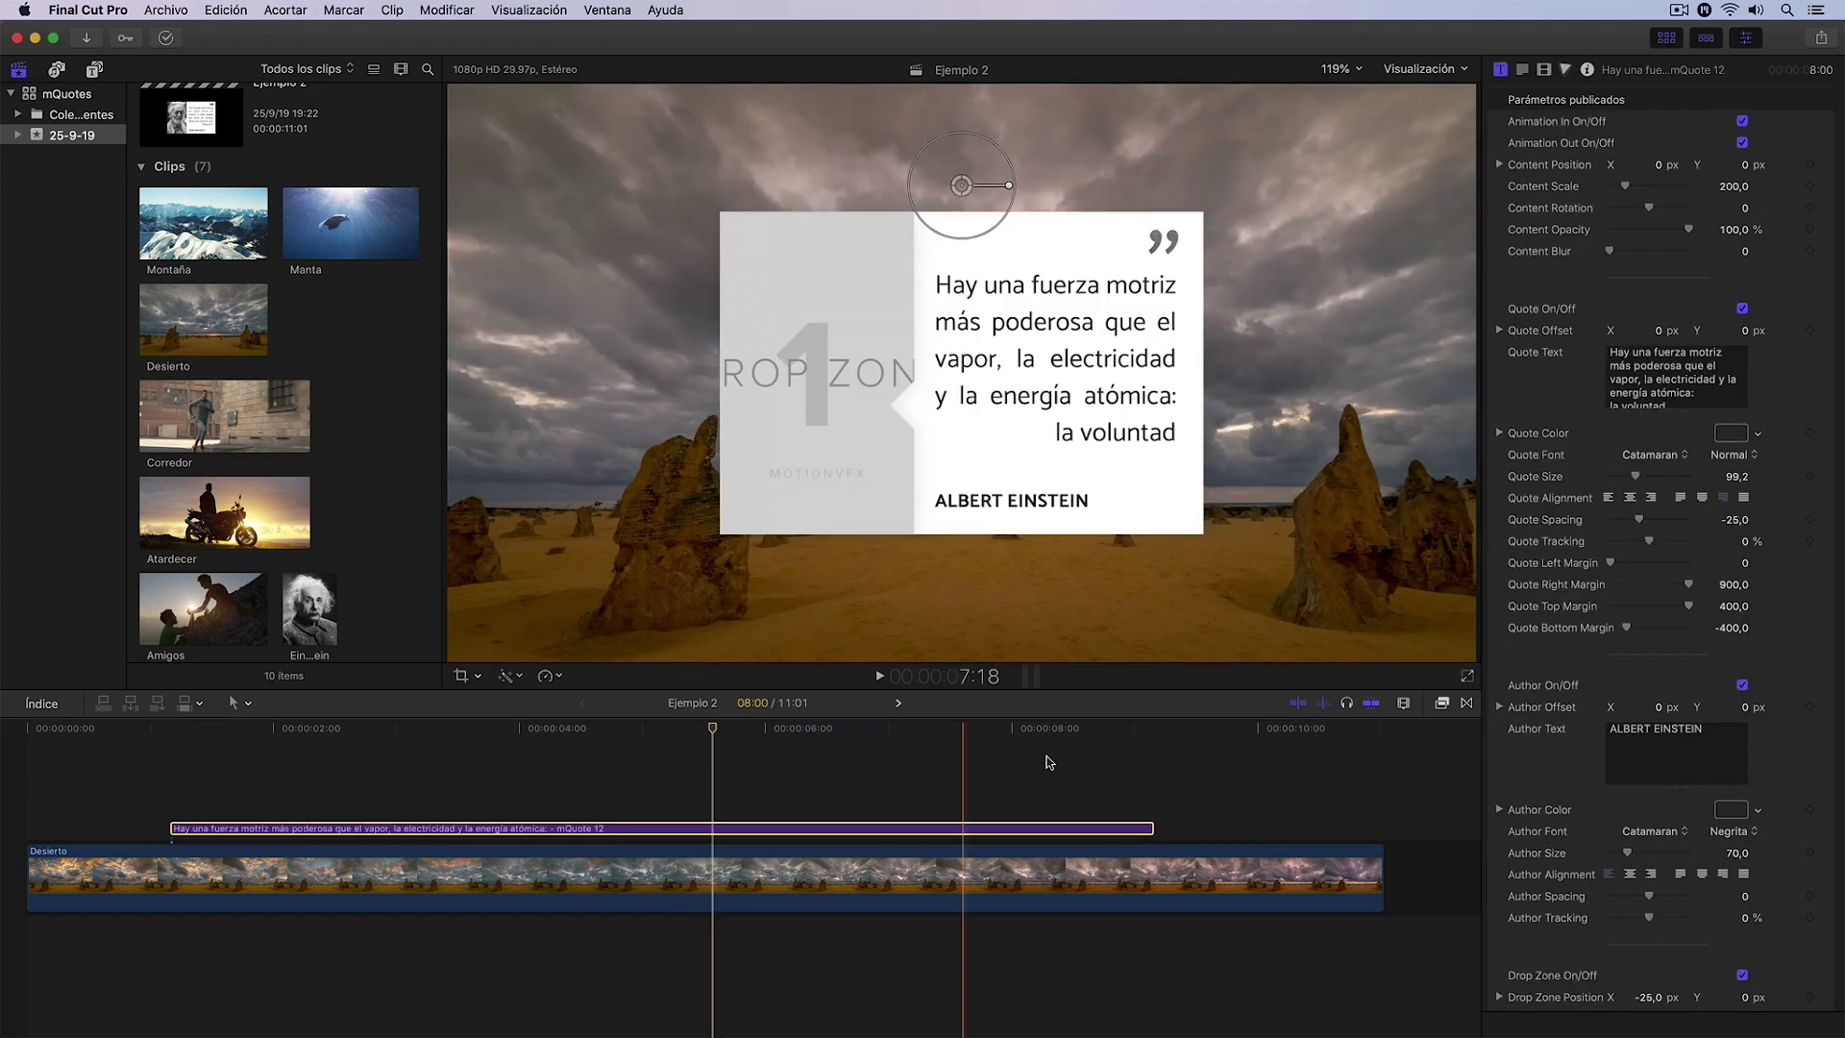
click(1637, 762)
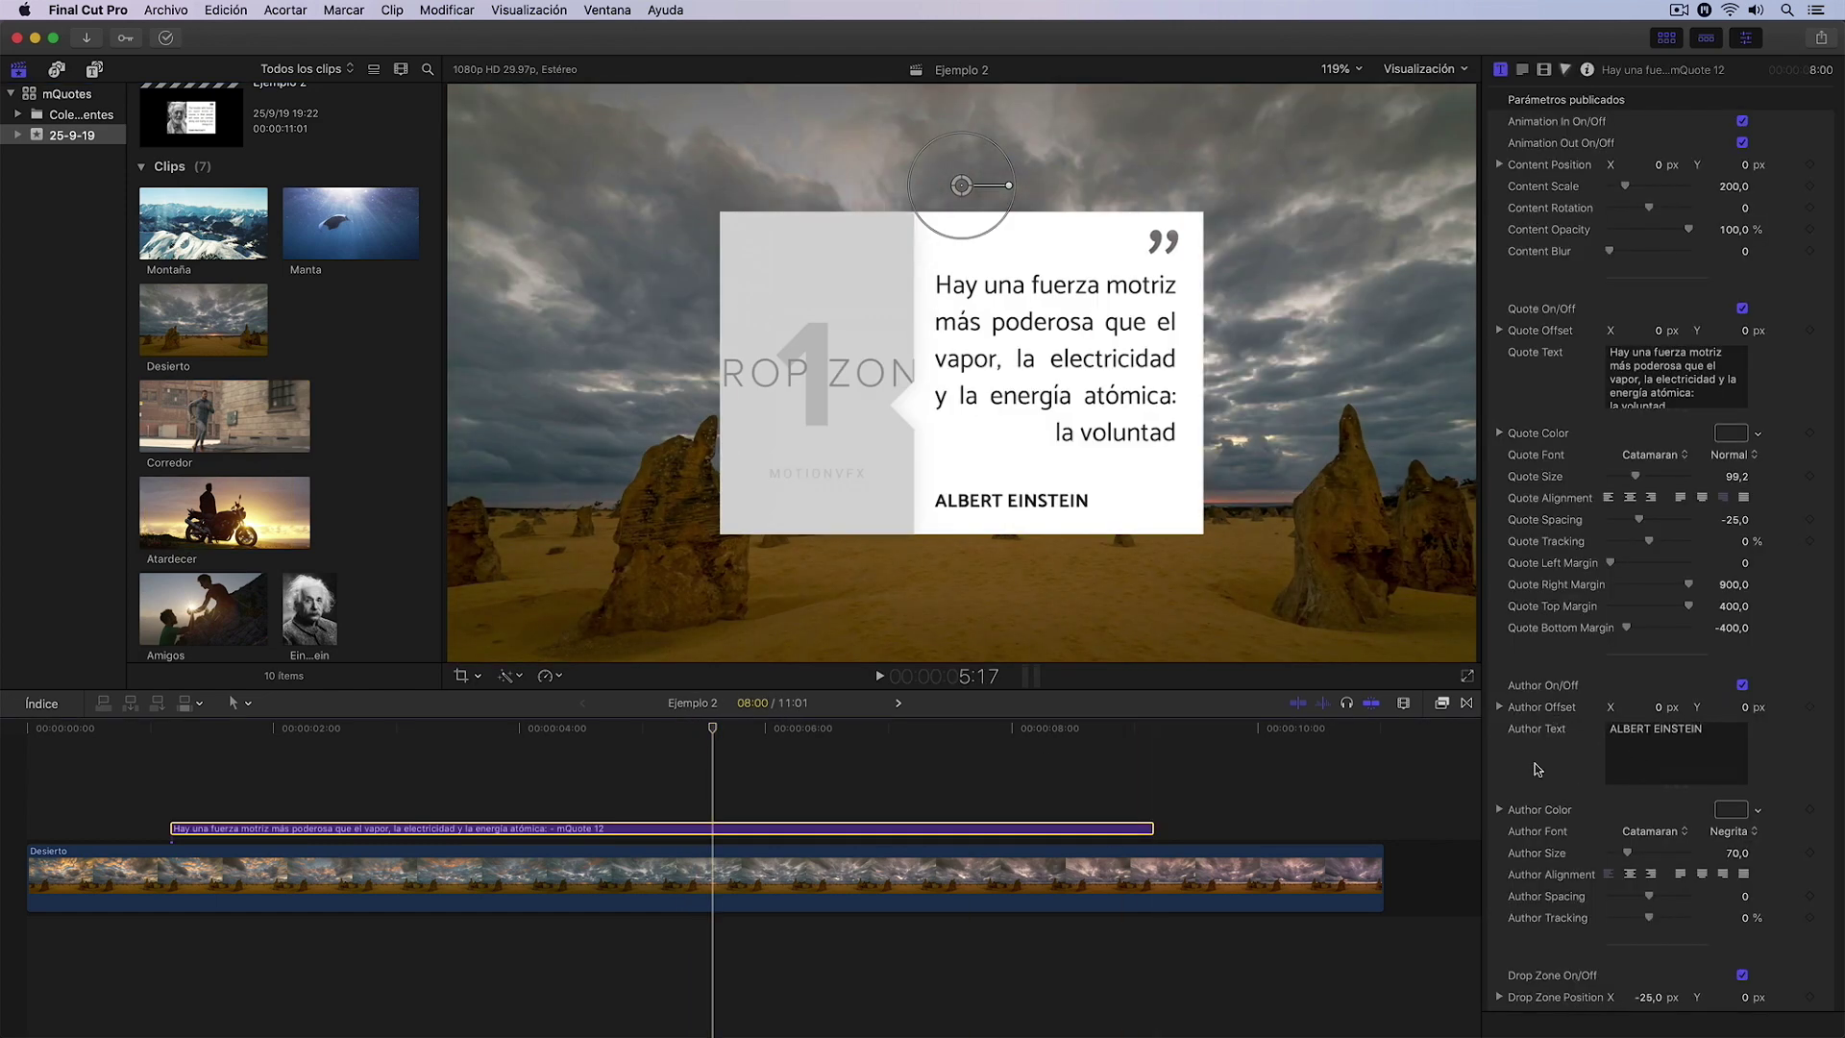
scroll(1643, 762, down, 7)
click(1708, 717)
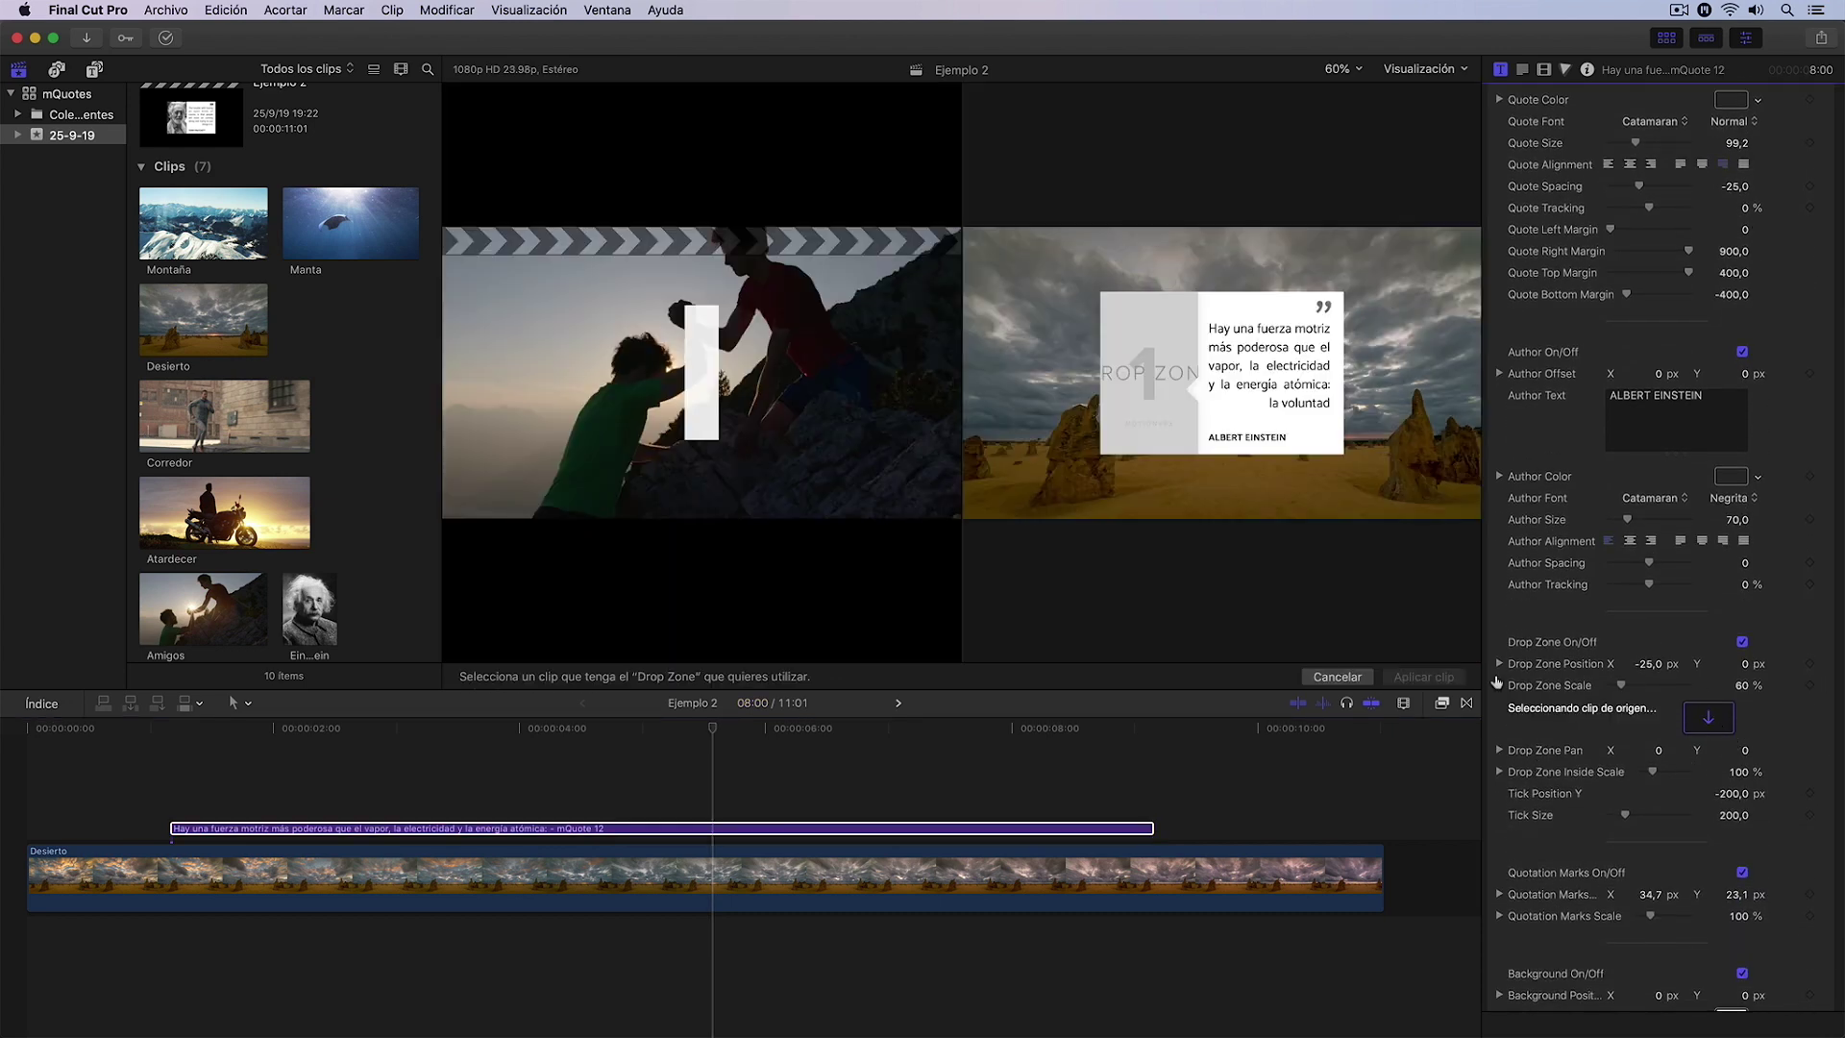
click(310, 610)
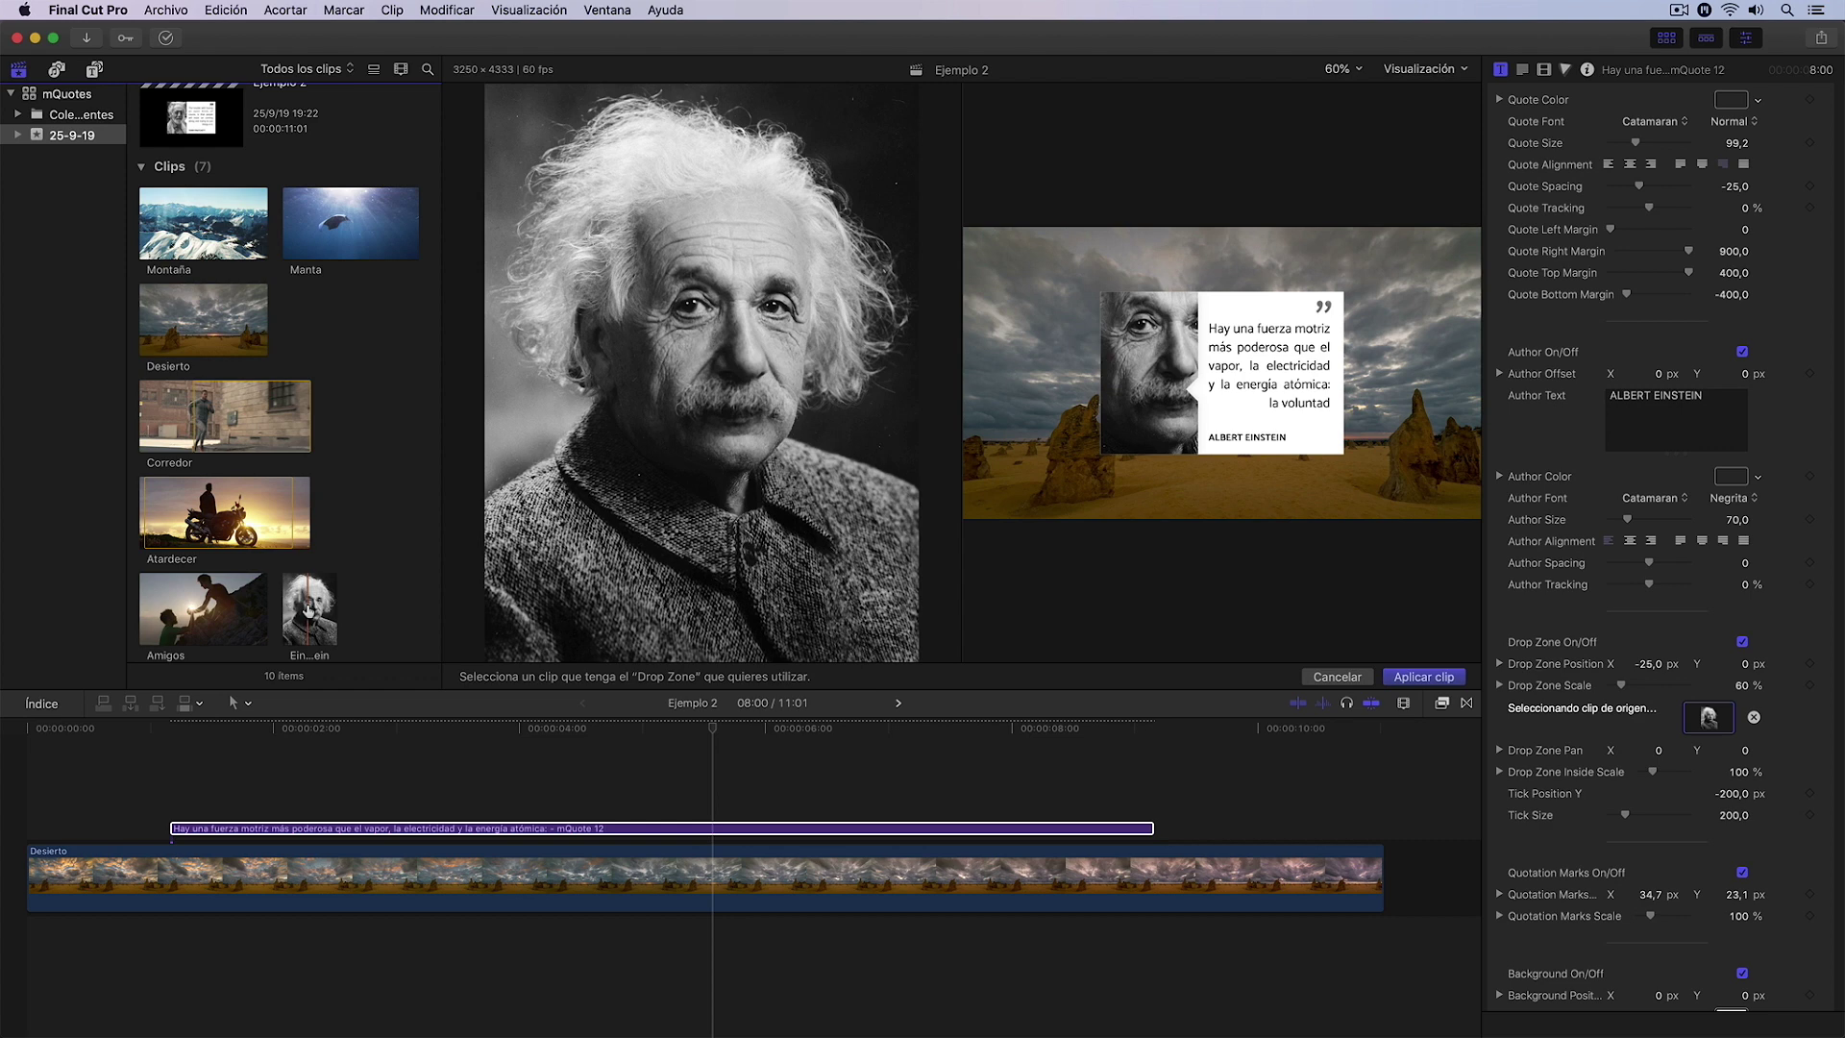
click(1419, 677)
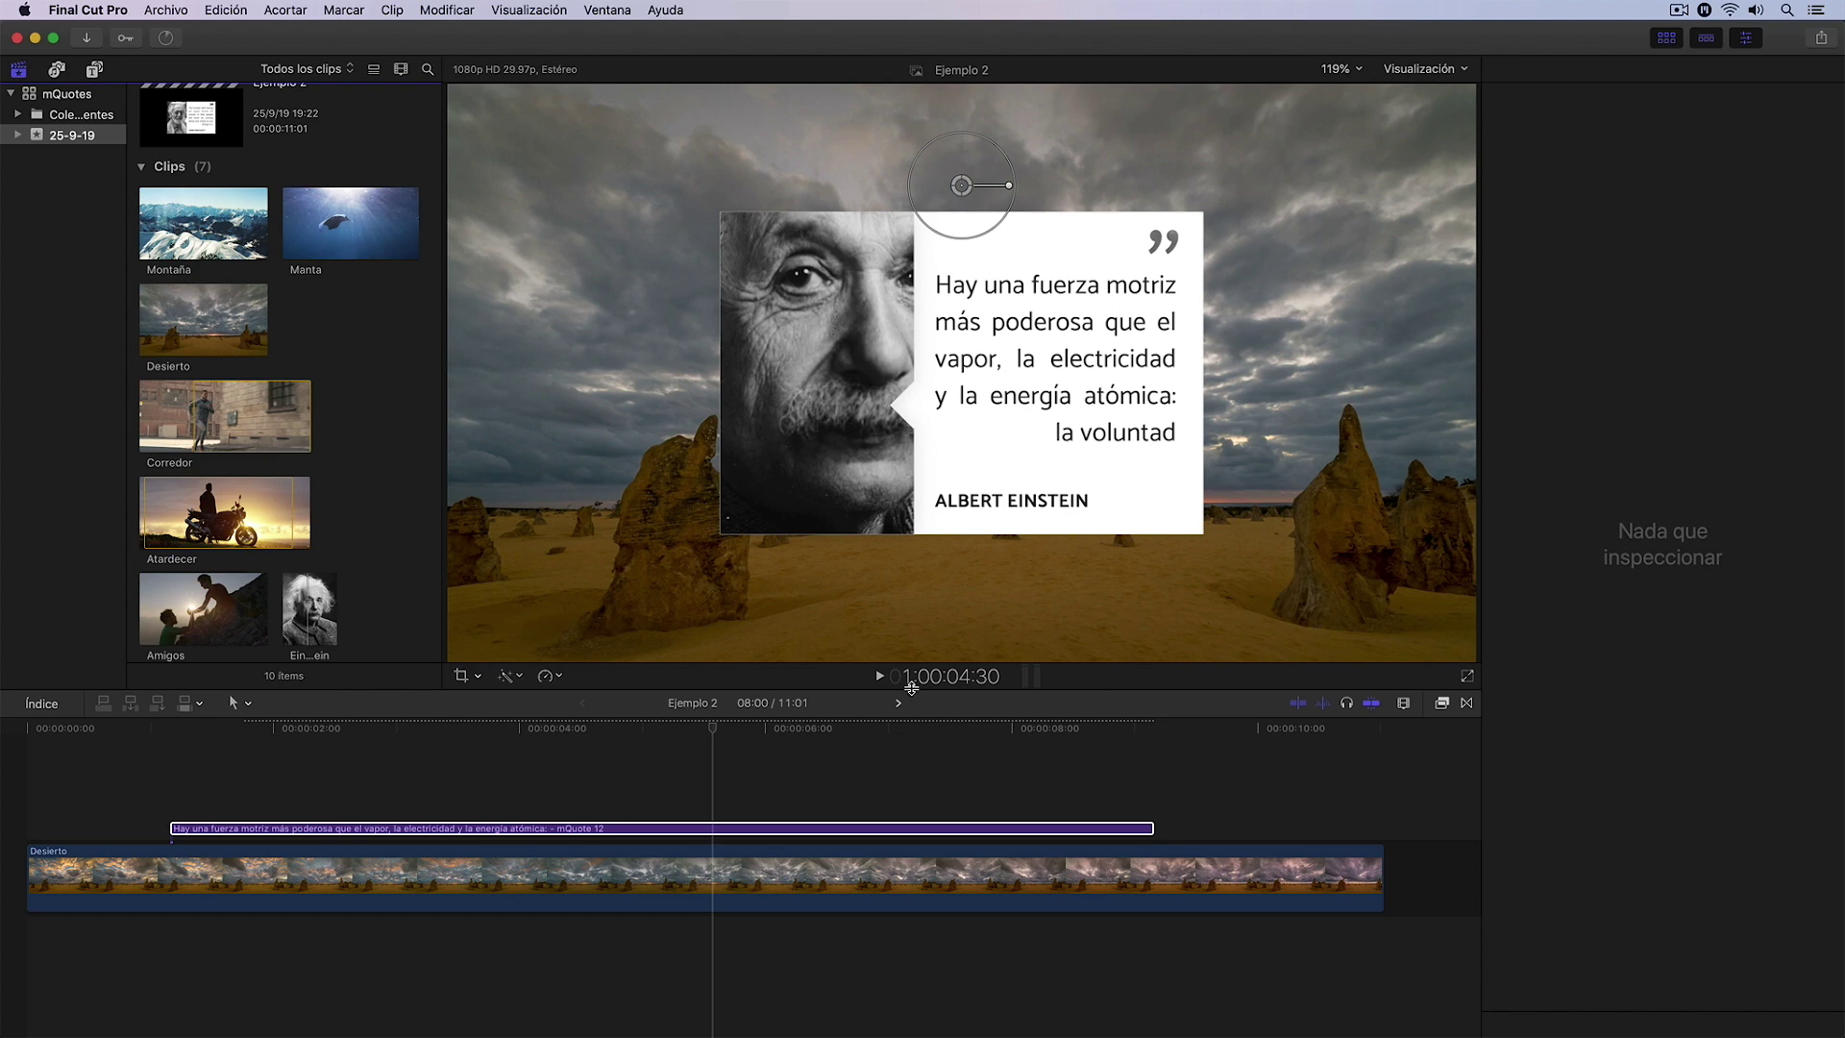
- Set the Einstein drop zone's Inside Scale to 44% and Pan X to about -1.9
click(712, 744)
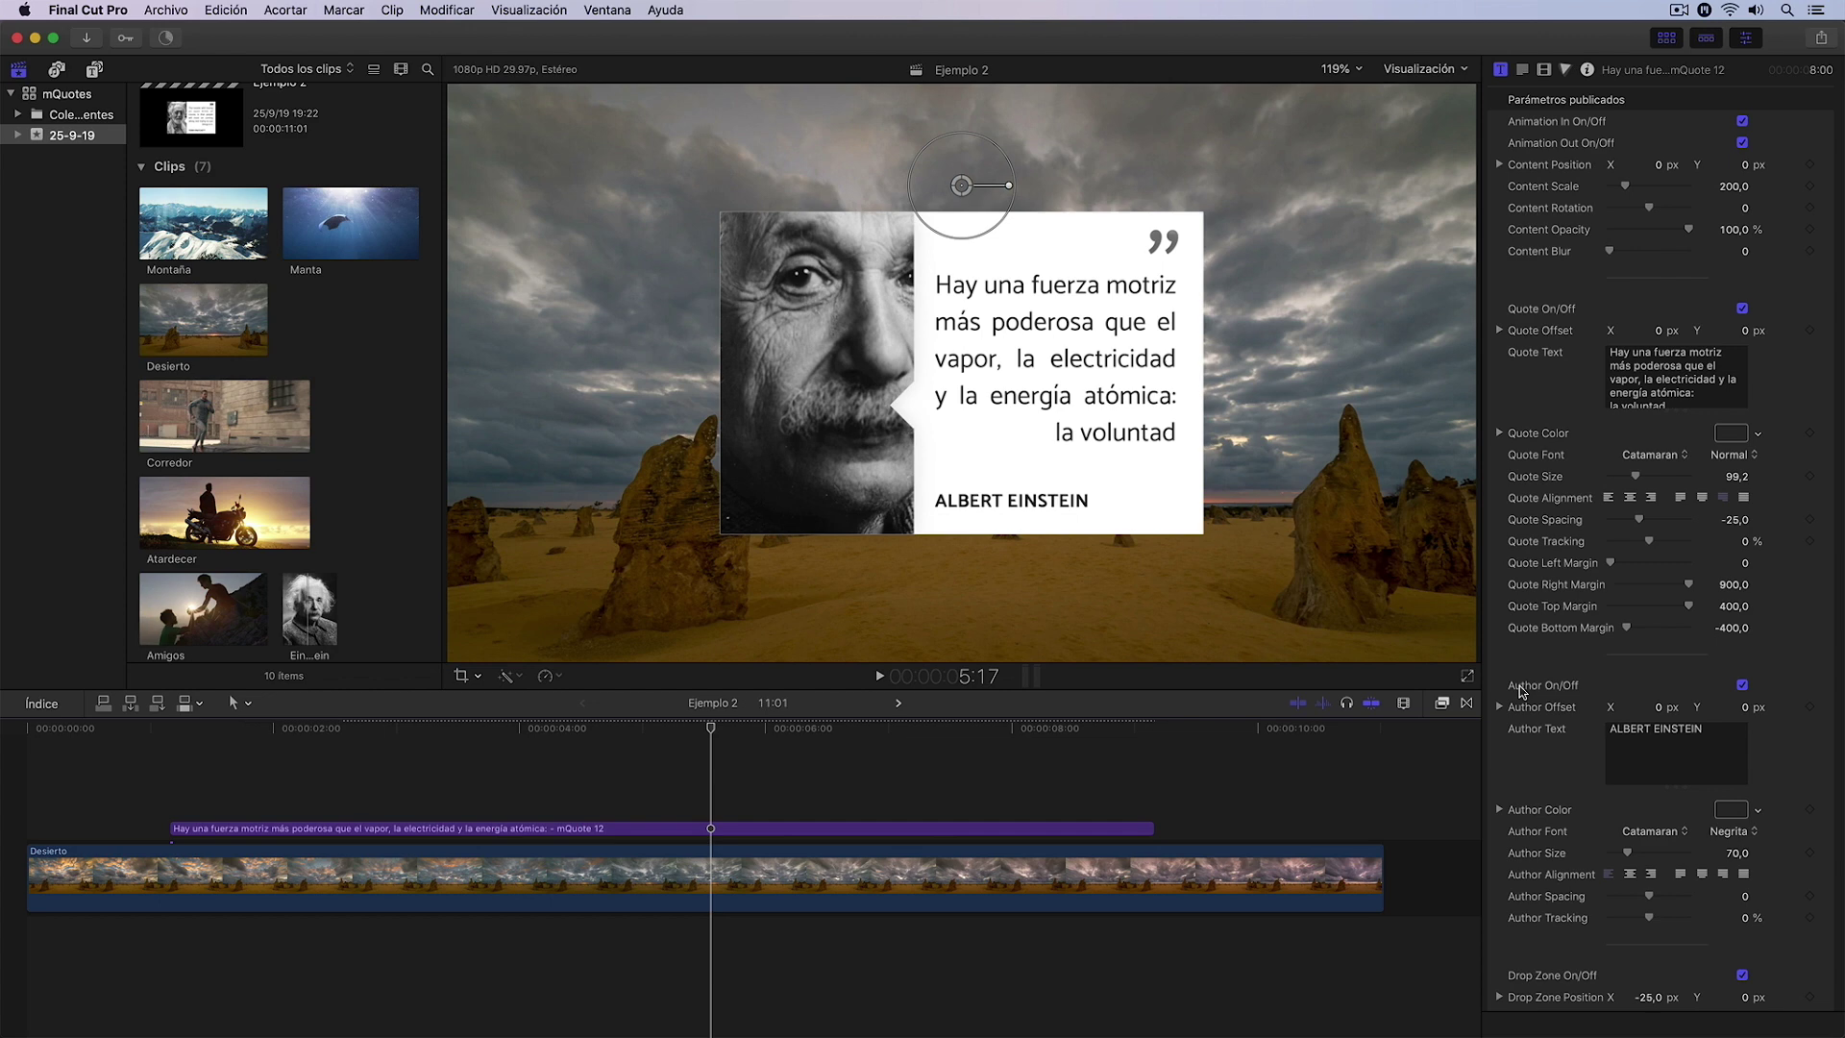
scroll(1521, 692, down, 10)
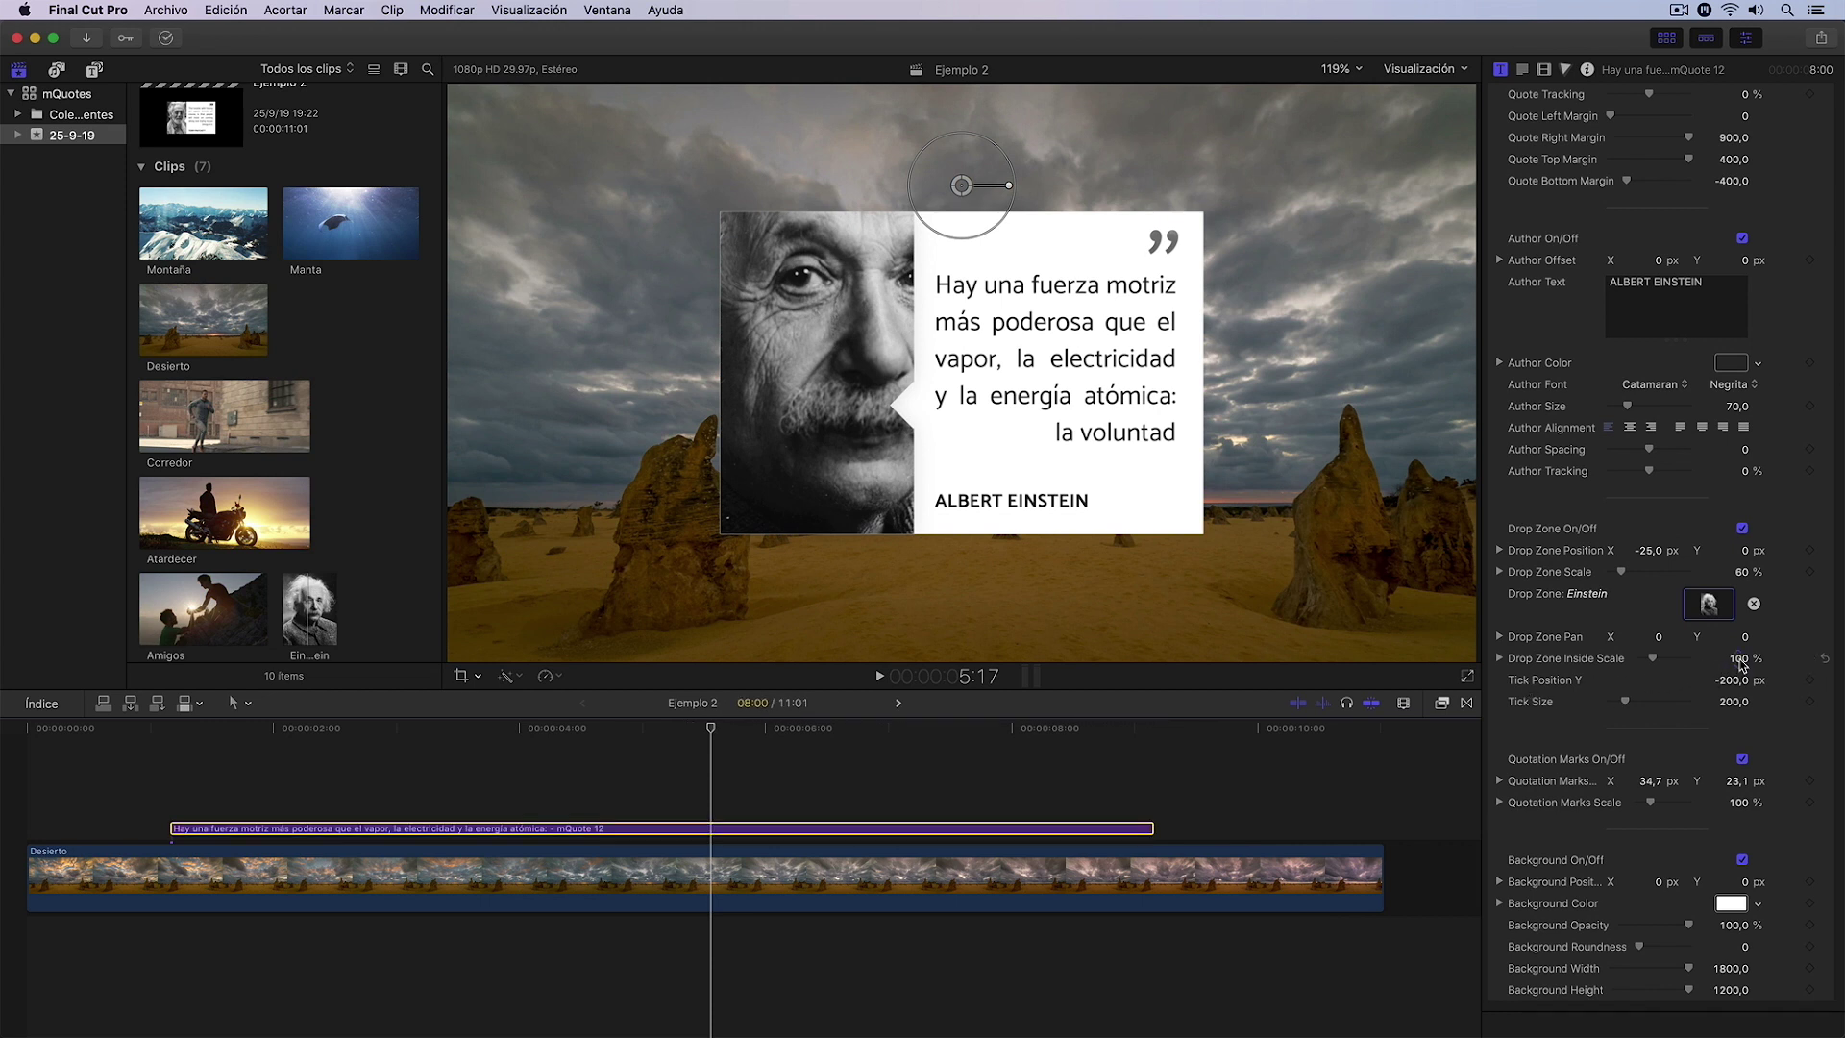
mouse_move(1741, 663)
mouse_down()
mouse_move(1720, 665)
mouse_move(1749, 659)
mouse_up()
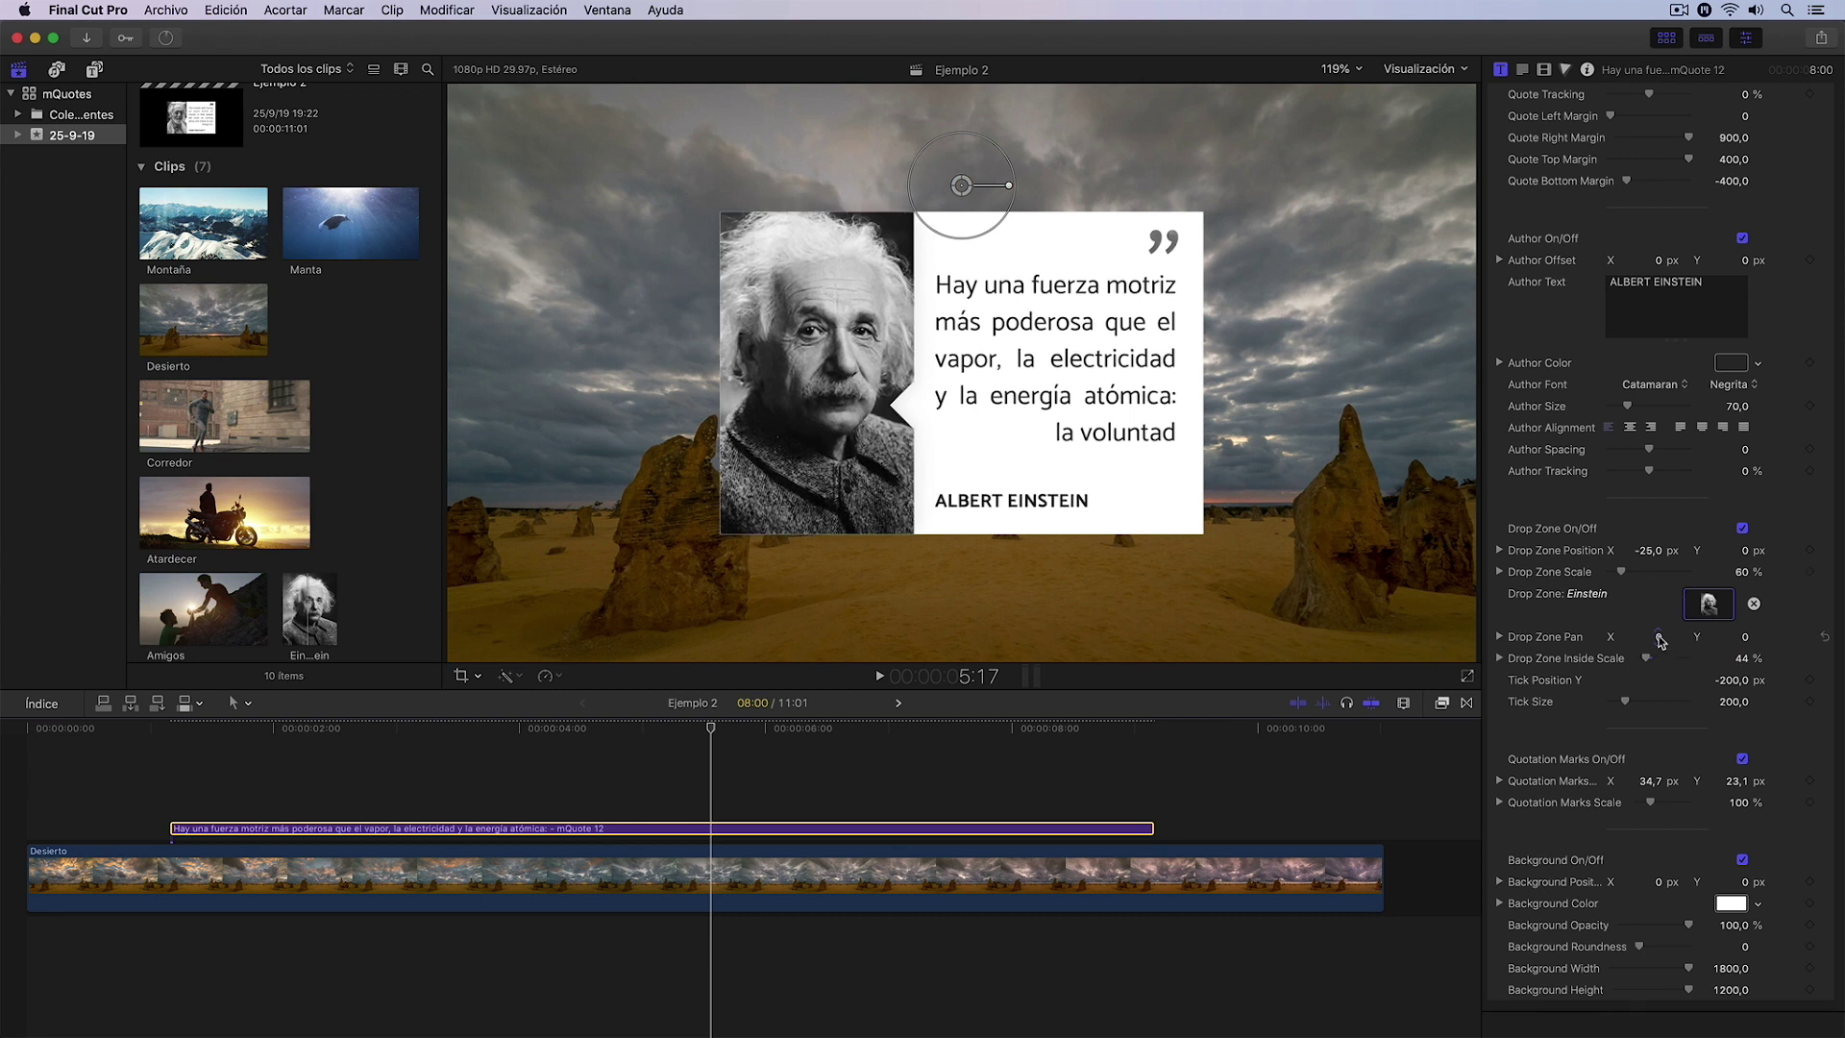
drag(1661, 641, 1660, 642)
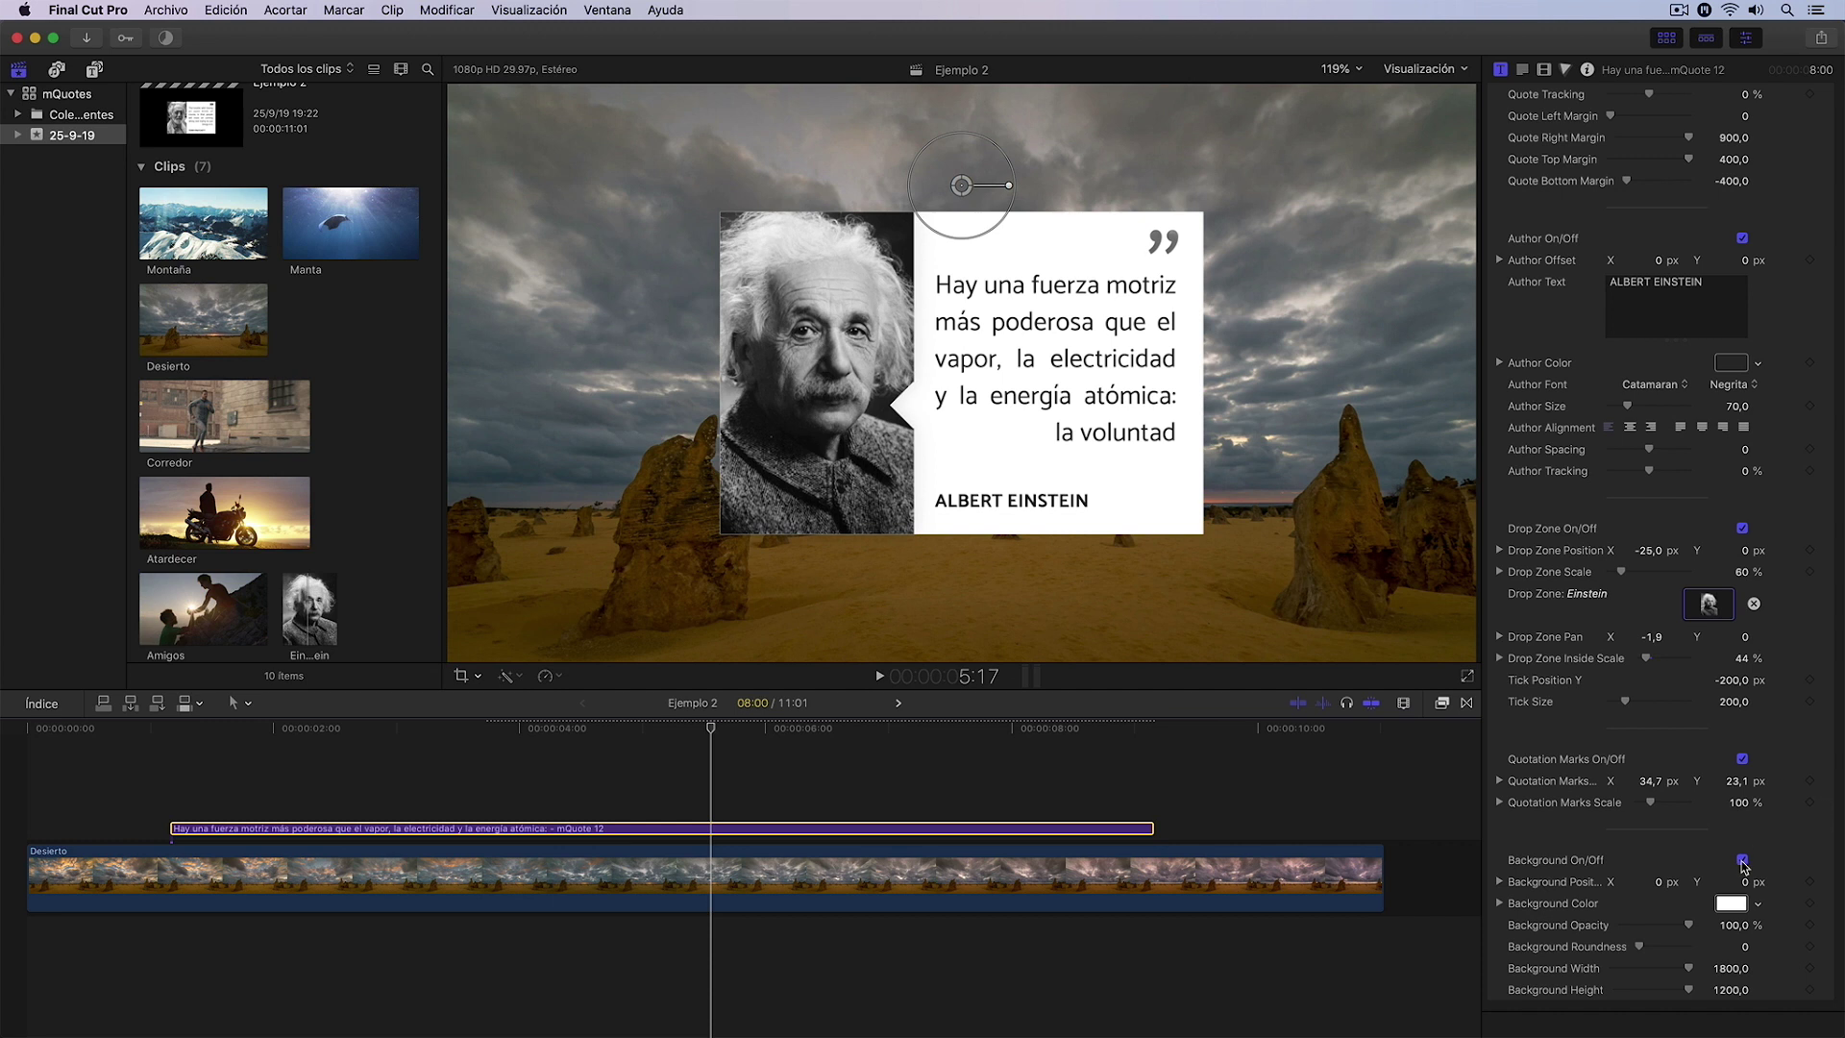
- Set the quote's white background to about 58% opacity and shrink the card slightly in the viewer
click(1742, 860)
click(1742, 860)
drag(1690, 927, 1663, 928)
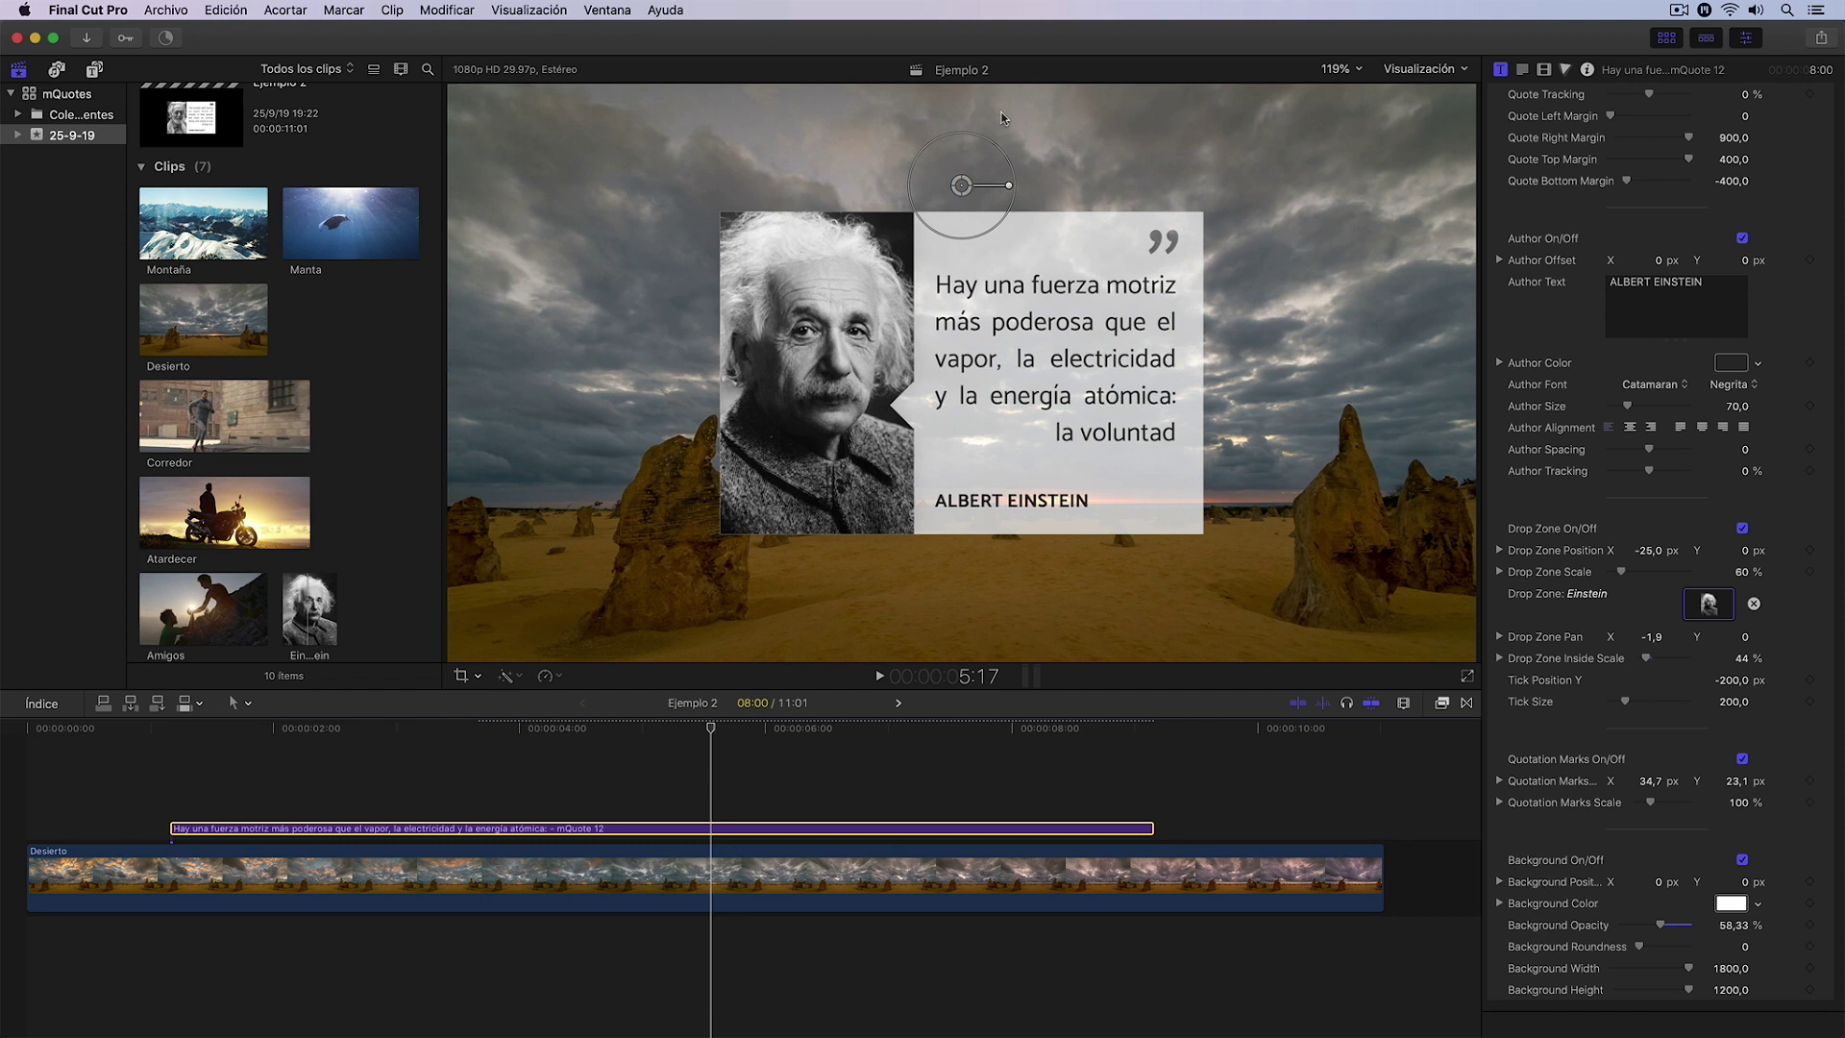
drag(975, 134, 975, 144)
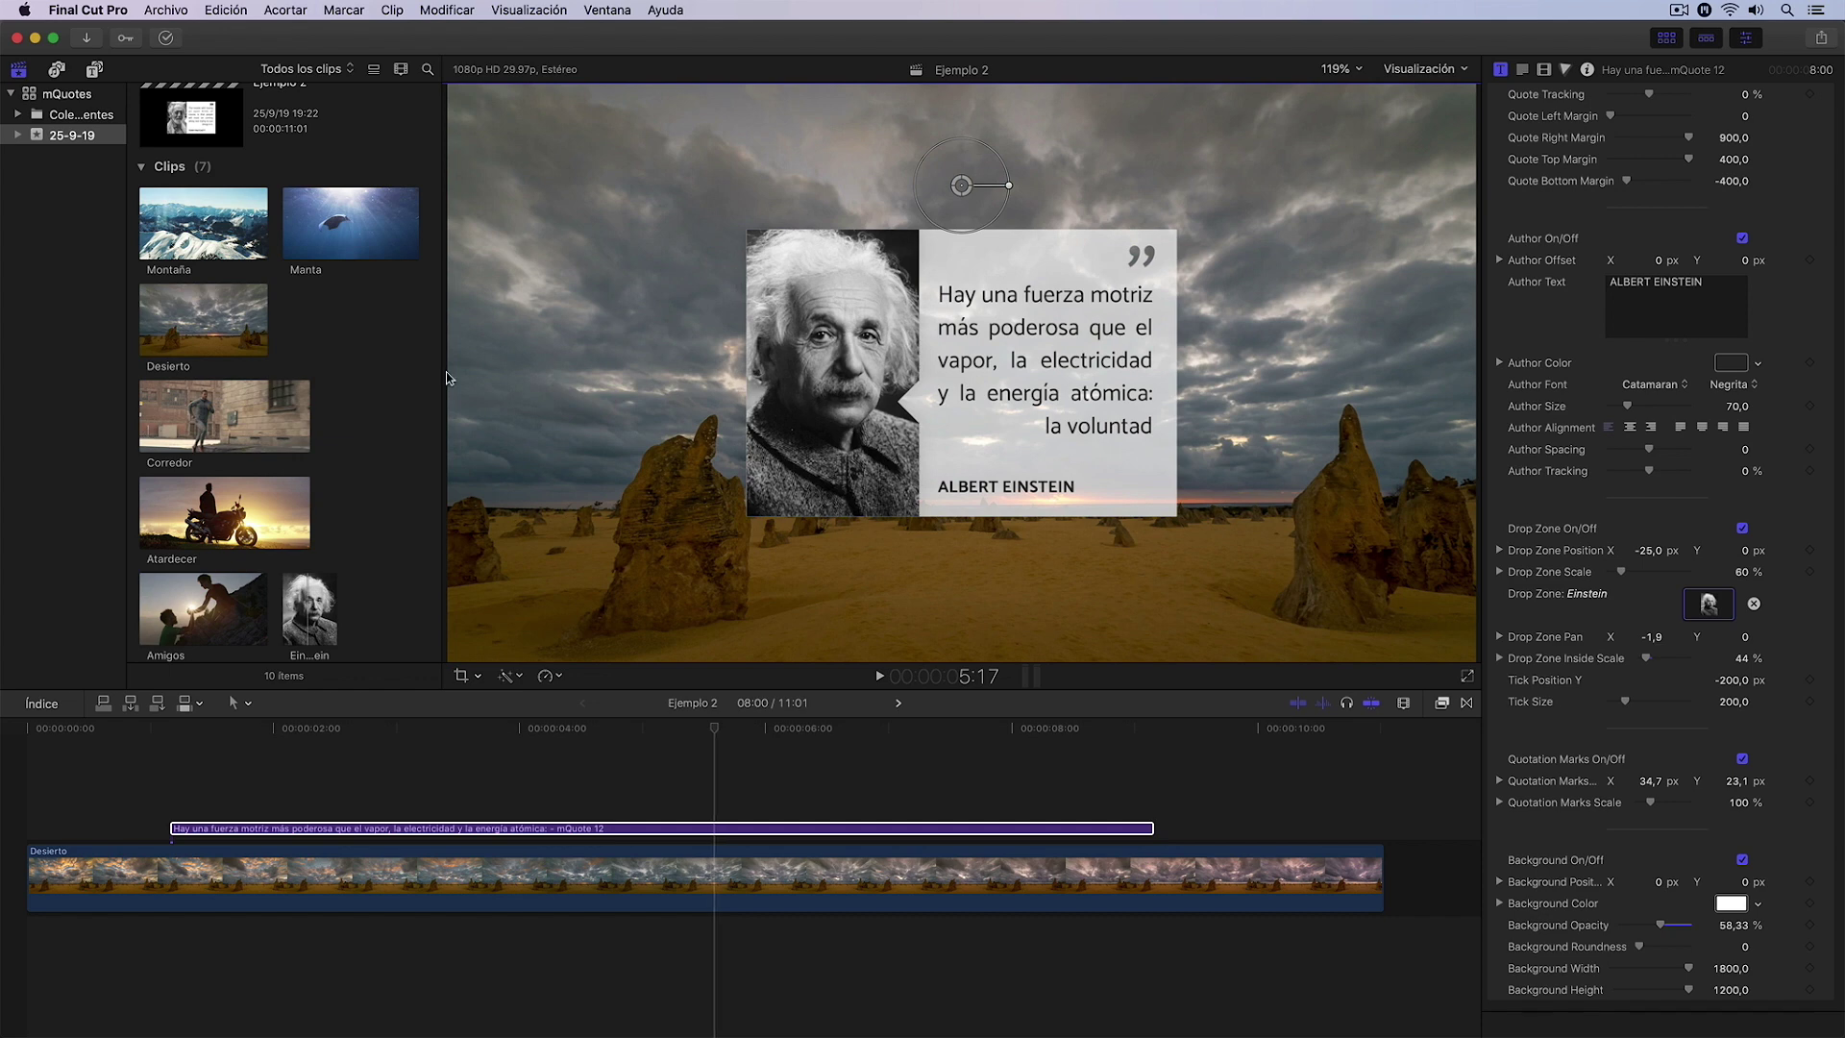
- Play Ejemplo 2 from near the start to preview the Einstein quote over the desert
click(111, 765)
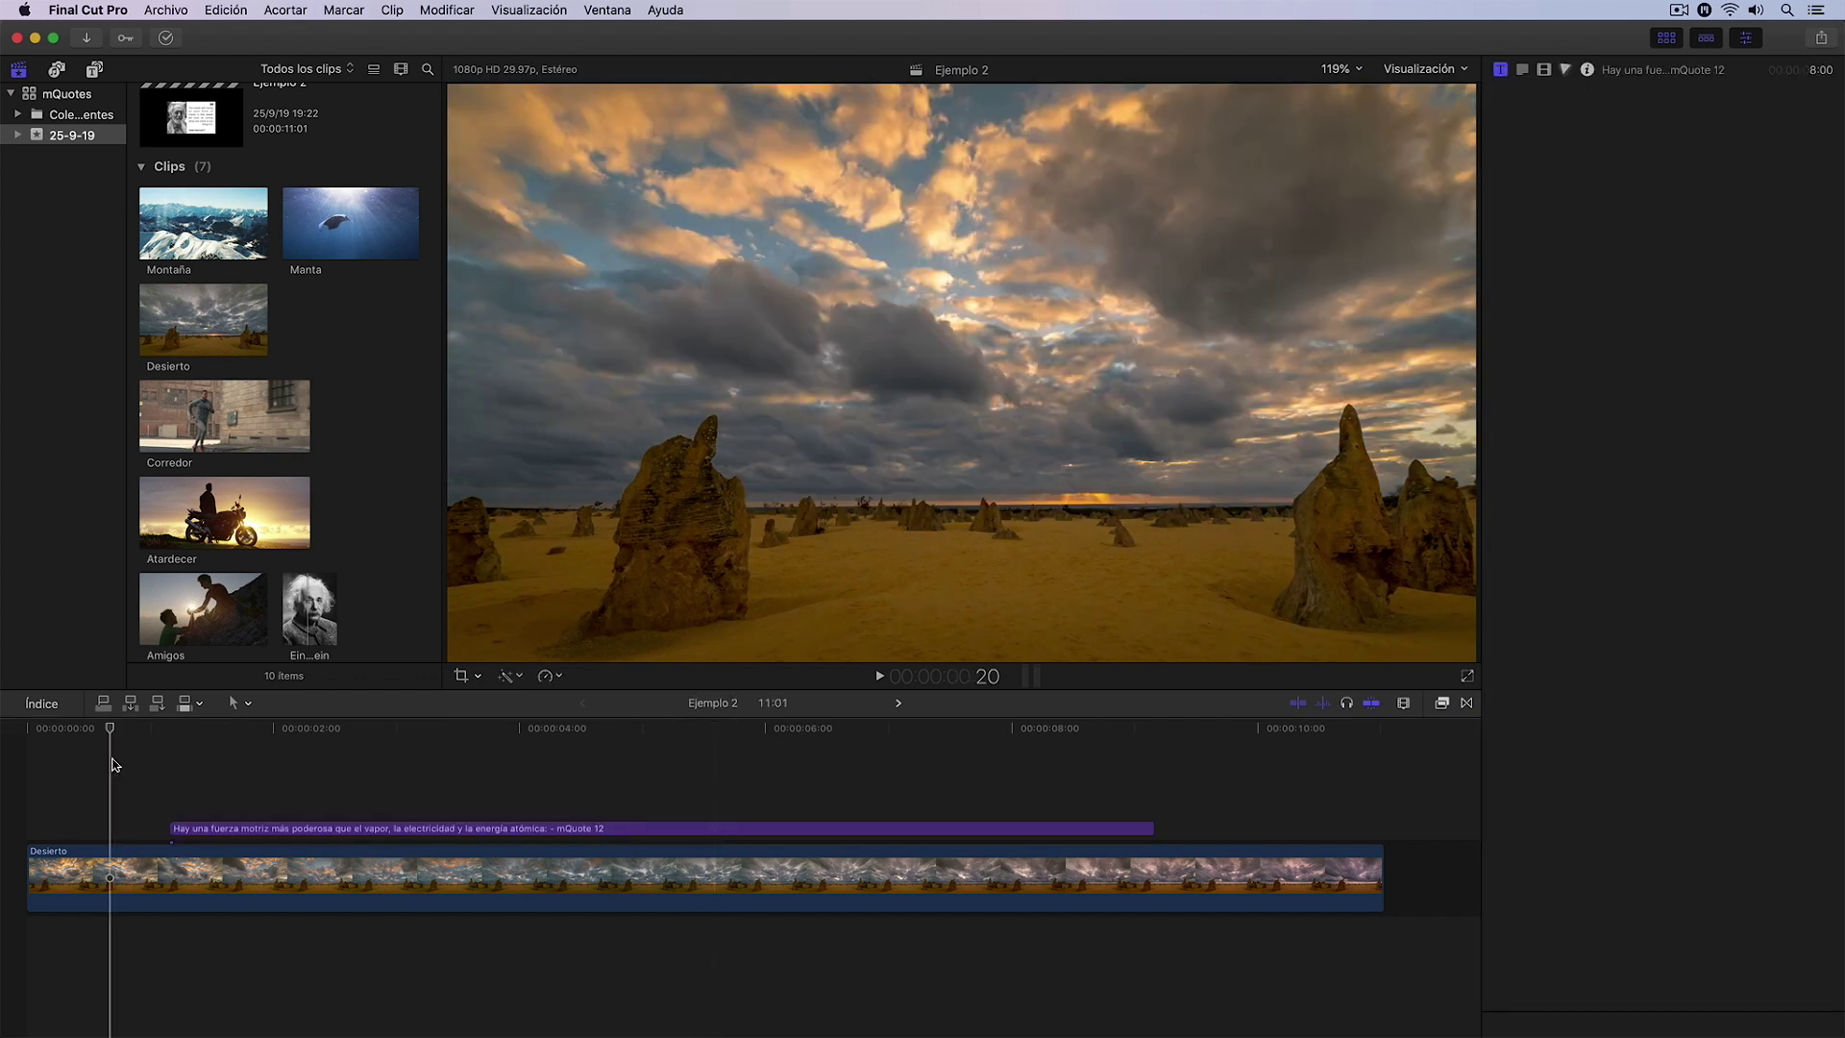
key(space)
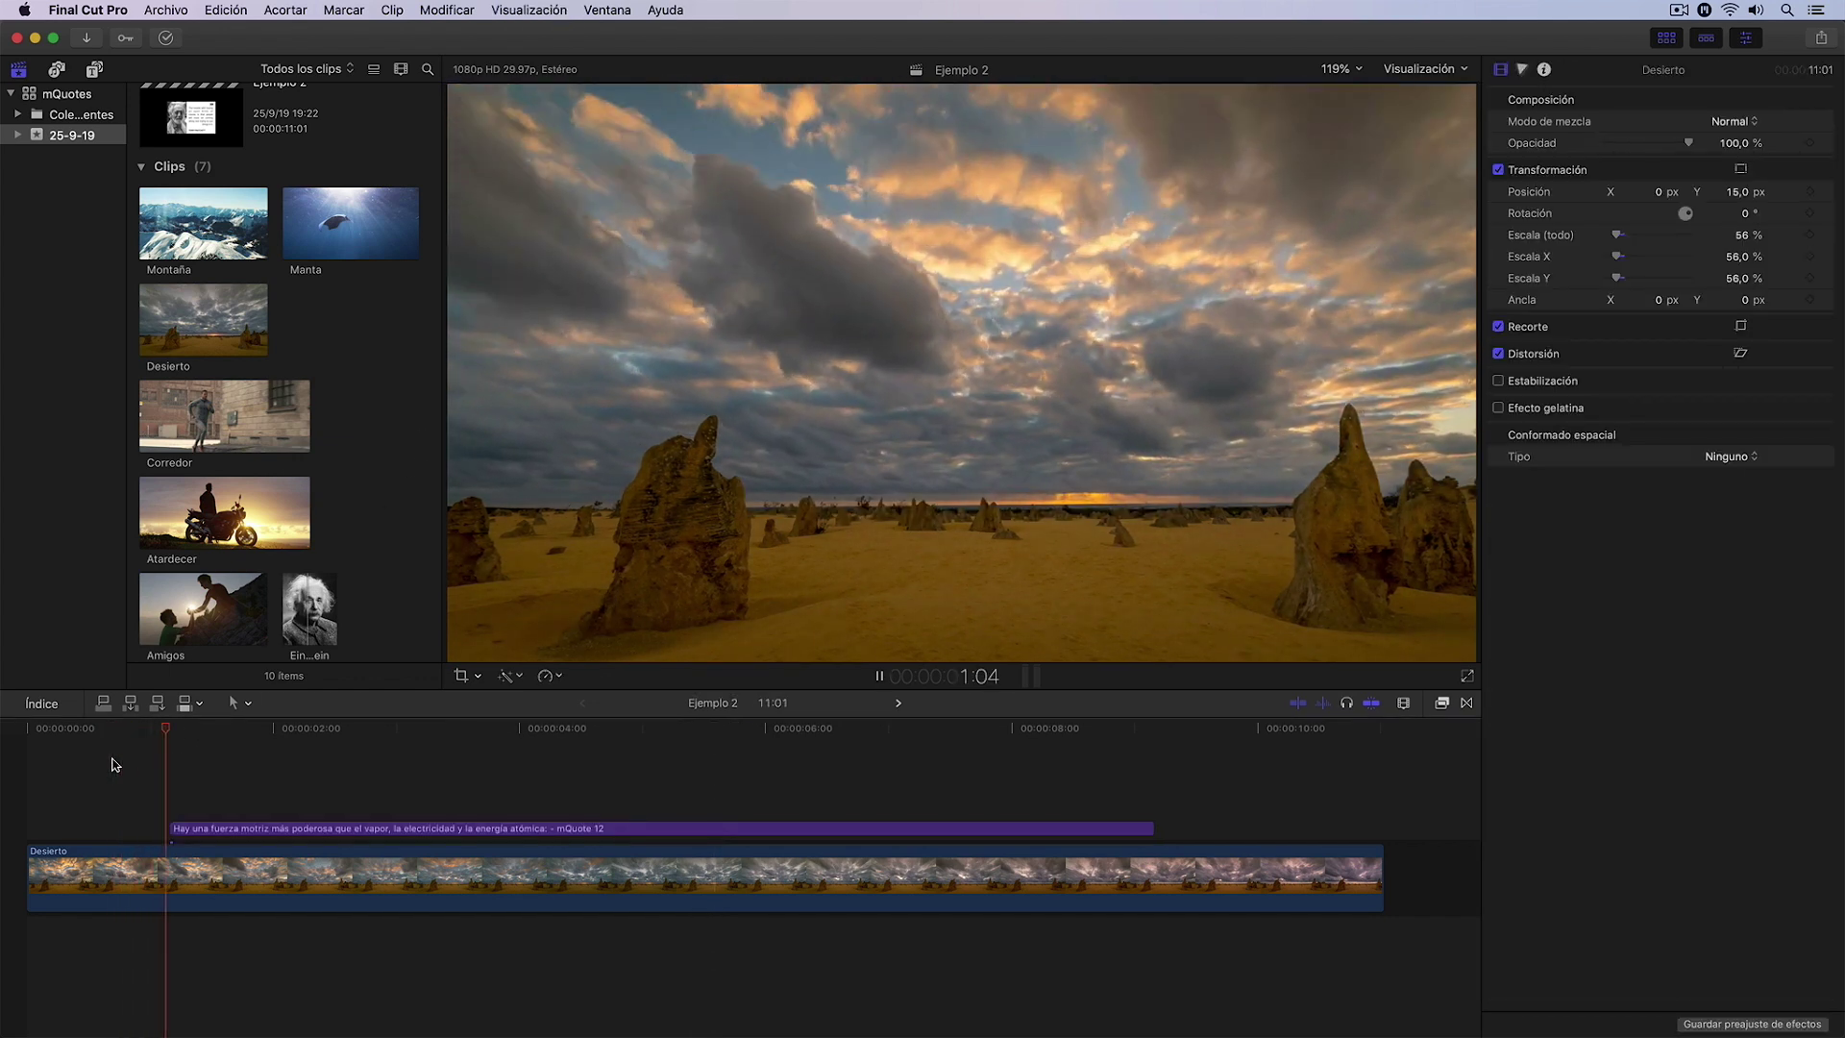